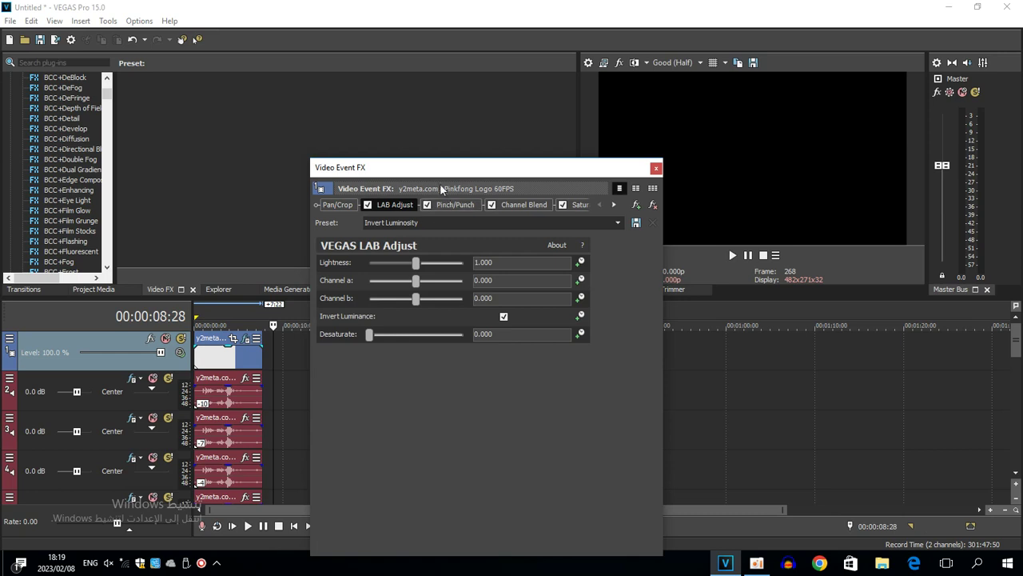
Review the Pinkfong Logo video event's Pinch/Punch, Channel Blend, Saturation Adjust and Gradient Map effect settings, and close the effects window.
{"action": "left_click", "coordinate": [445, 204]}
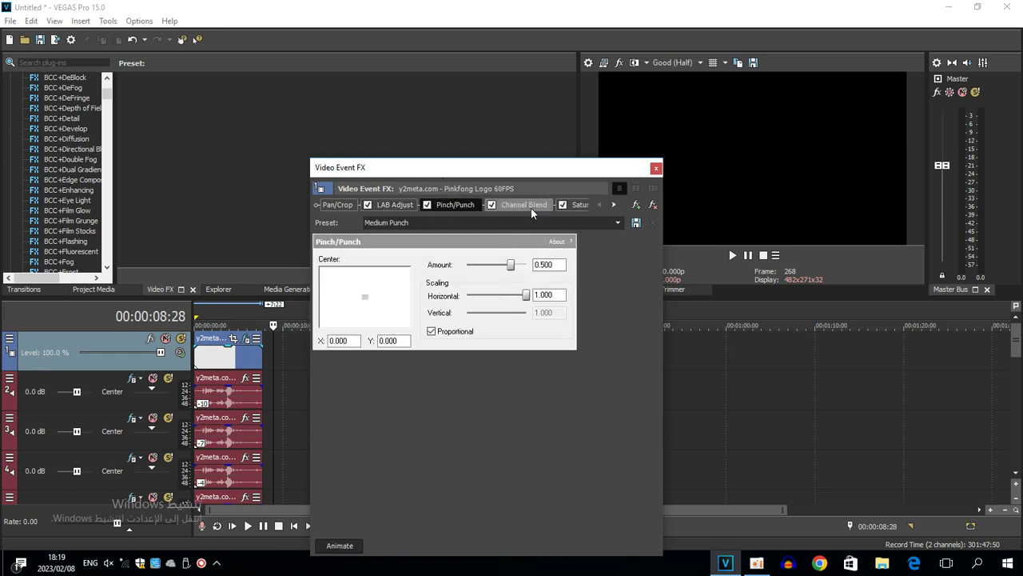
{"action": "left_click", "coordinate": [522, 206]}
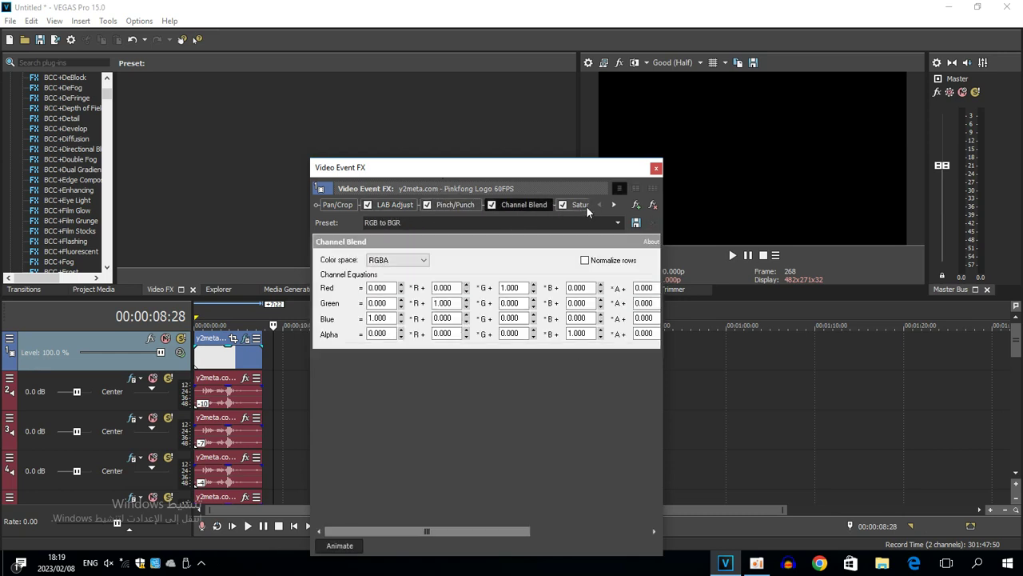
{"action": "left_click", "coordinate": [586, 206]}
{"action": "left_click", "coordinate": [618, 205]}
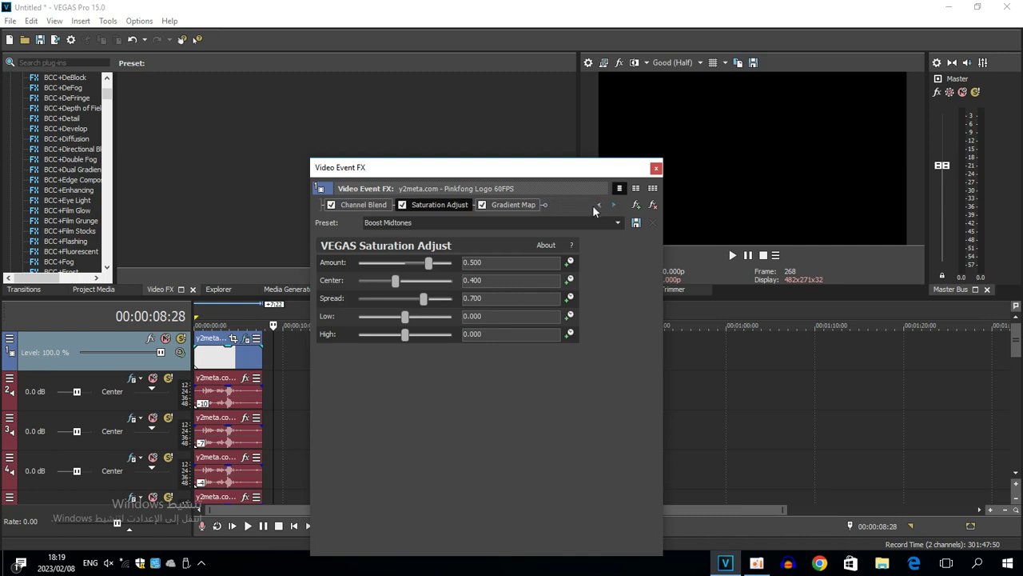
{"action": "left_click", "coordinate": [504, 206]}
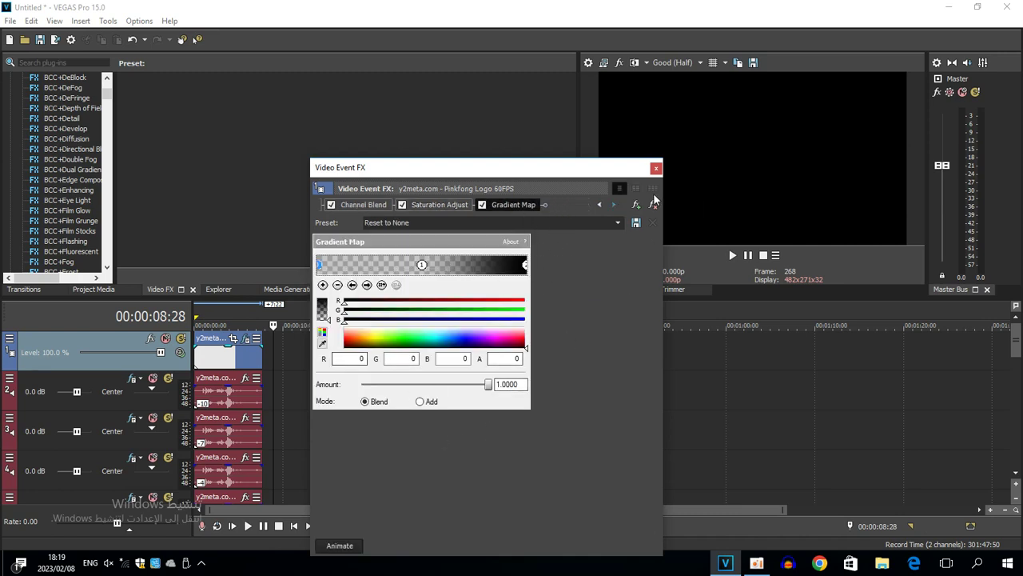
{"action": "left_click", "coordinate": [656, 167]}
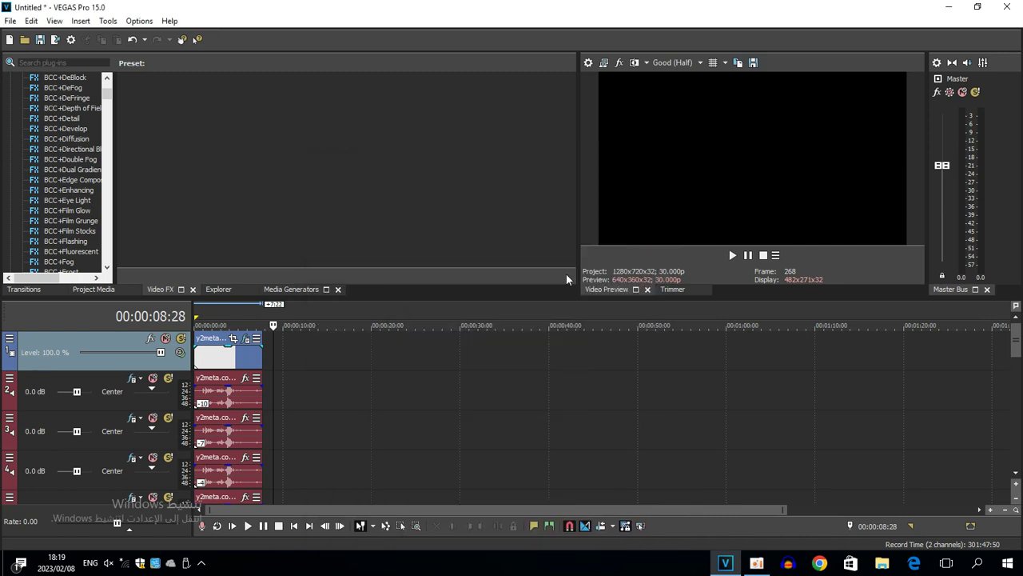
Inspect the time stretch and pitch shift properties of the audio events on tracks 2, 3 and 4.
{"action": "right_click", "coordinate": [220, 392]}
{"action": "left_click", "coordinate": [251, 542]}
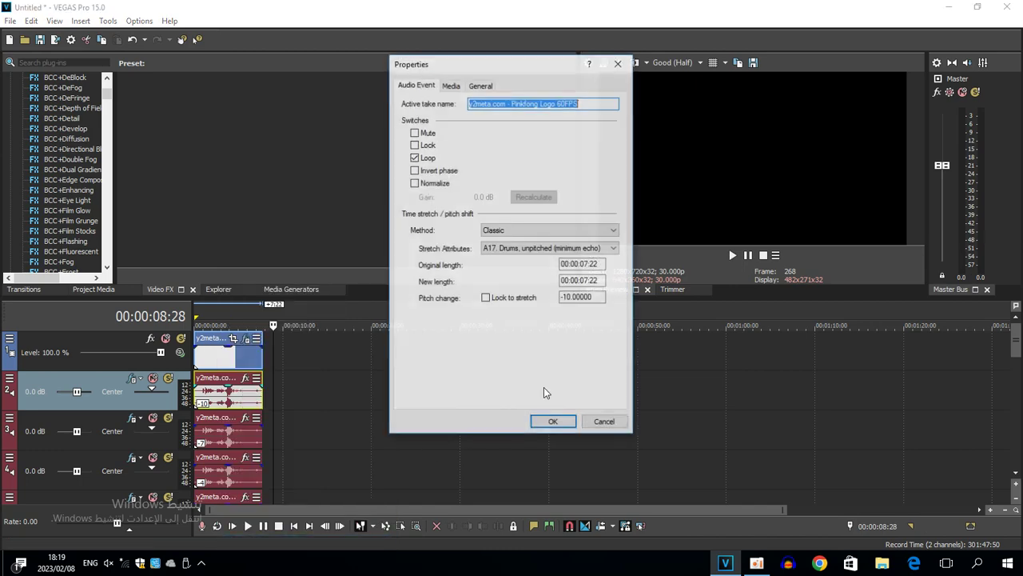
{"action": "left_click", "coordinate": [548, 422]}
{"action": "right_click", "coordinate": [221, 438]}
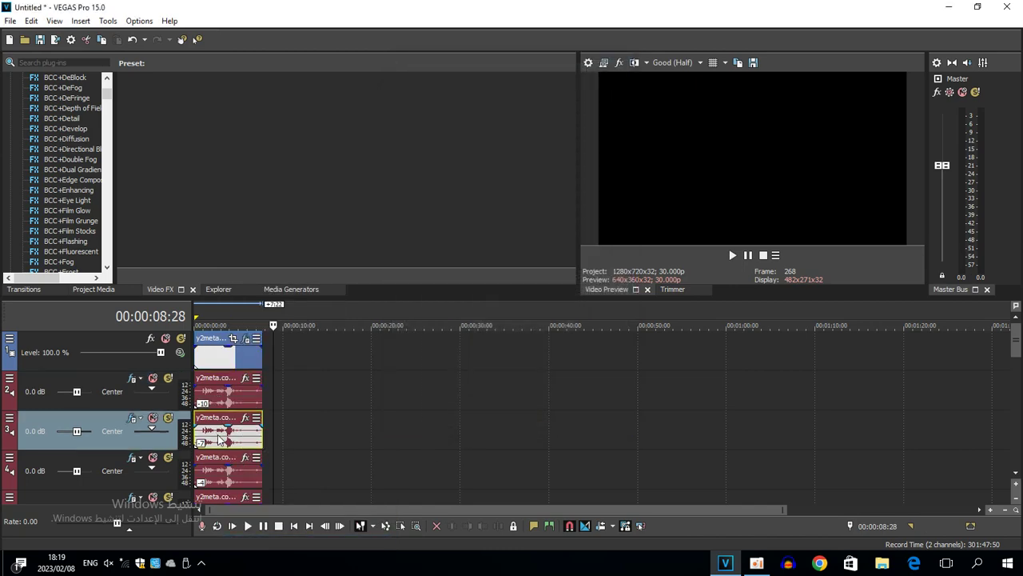
{"action": "left_click", "coordinate": [250, 541]}
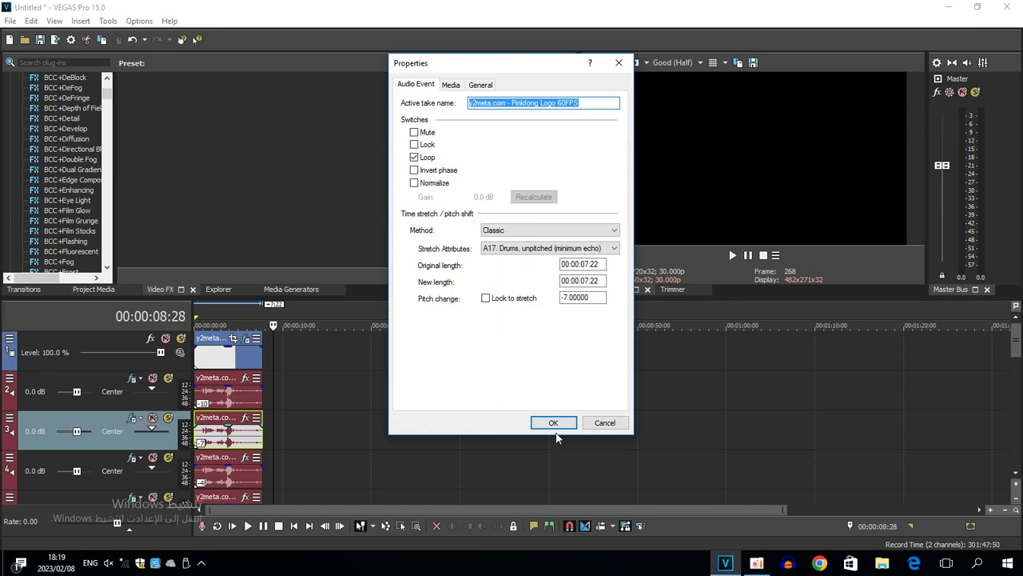
{"action": "left_click", "coordinate": [553, 423]}
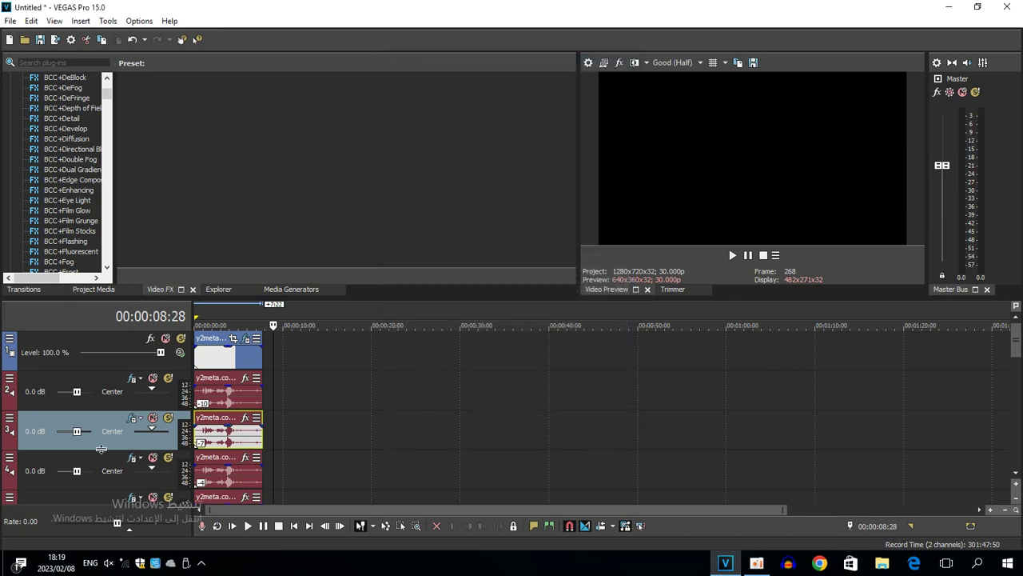
{"action": "right_click", "coordinate": [211, 477]}
{"action": "left_click", "coordinate": [253, 471]}
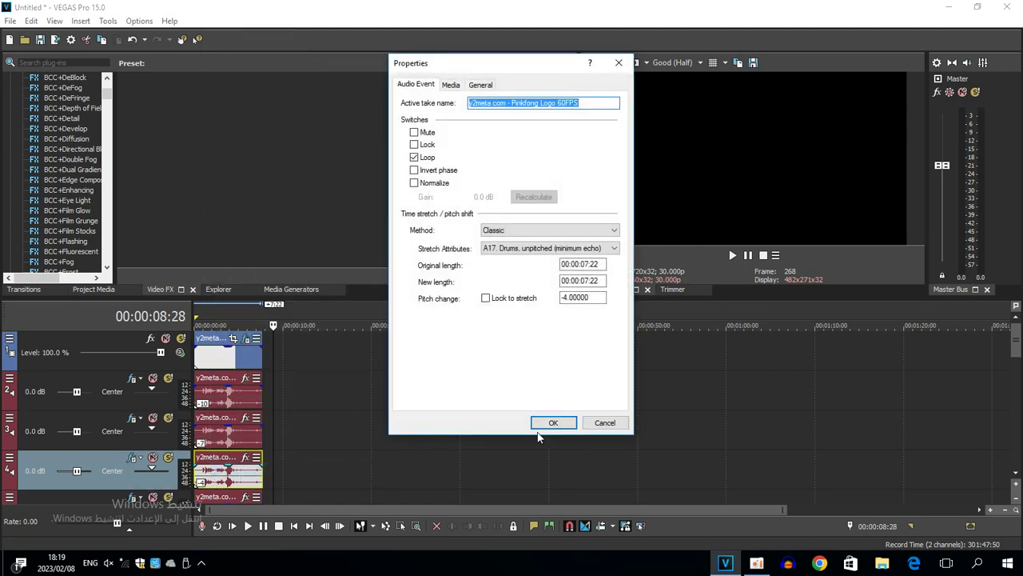
{"action": "left_click", "coordinate": [553, 423]}
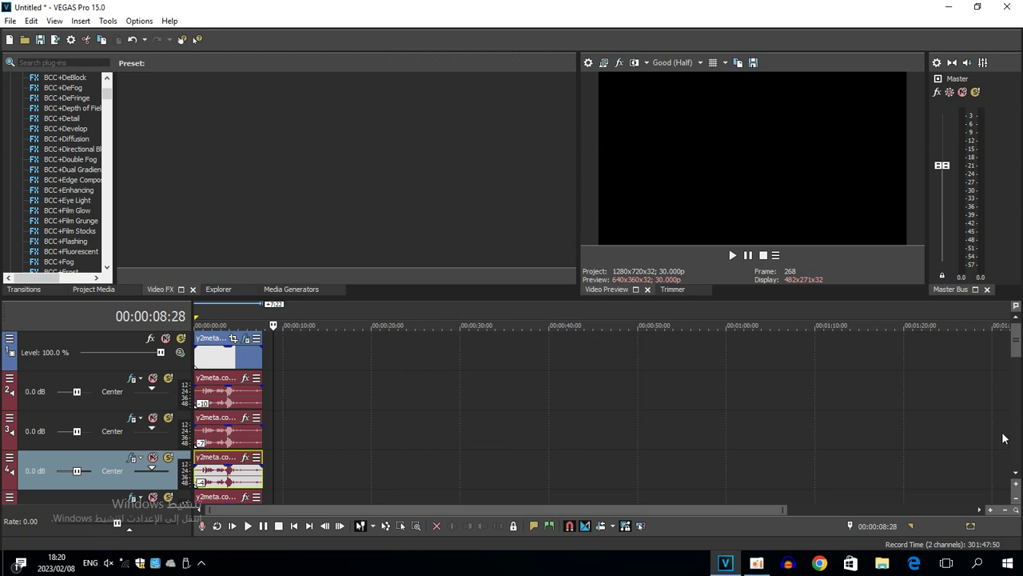
Inspect the pitch shift properties of the audio events on tracks 5 and 6.
{"action": "scroll", "coordinate": [1011, 467], "scroll_direction": "down", "scroll_amount": 4}
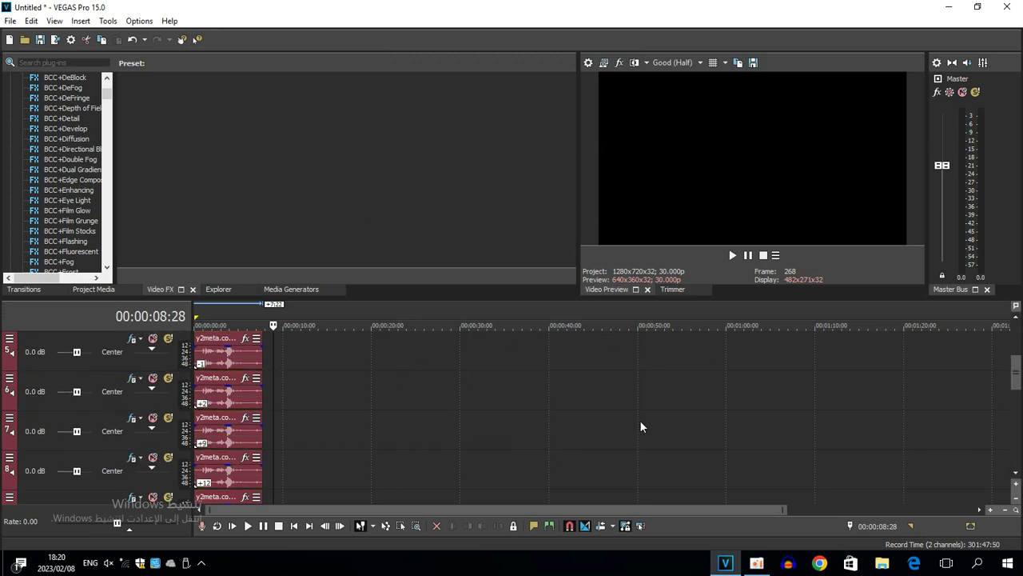
{"action": "right_click", "coordinate": [228, 361]}
{"action": "left_click", "coordinate": [286, 542]}
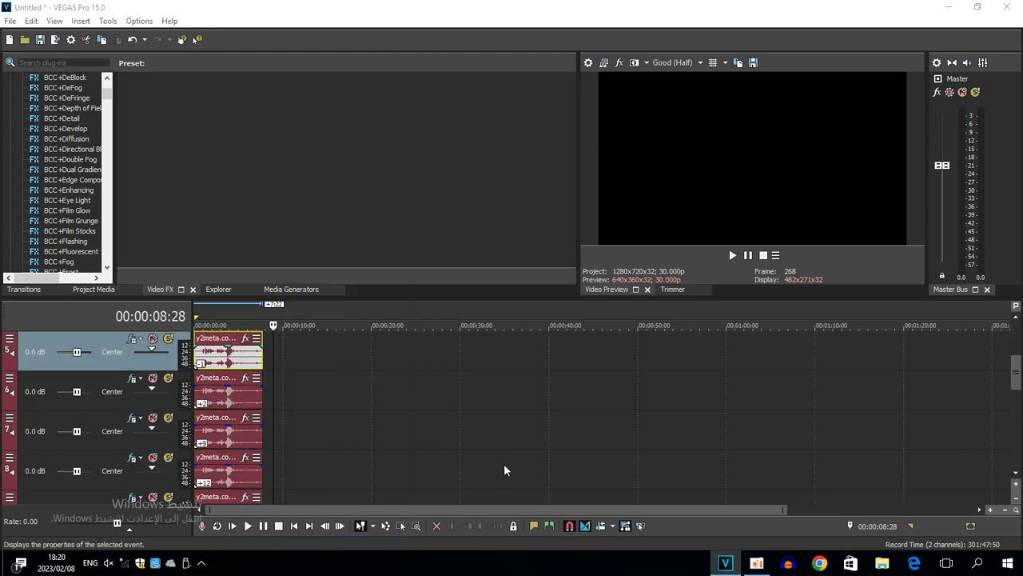
{"action": "left_click", "coordinate": [553, 424]}
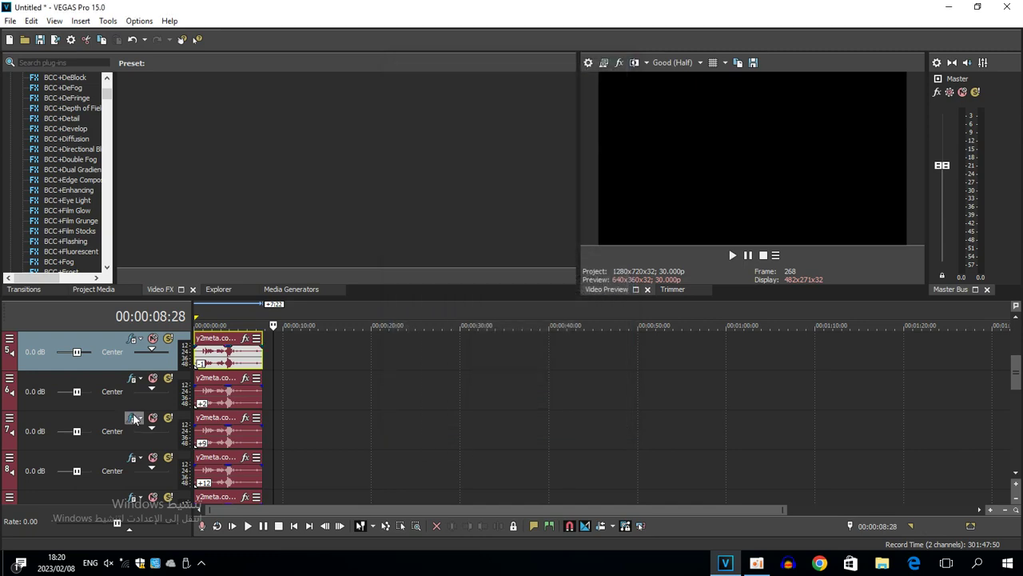
{"action": "right_click", "coordinate": [245, 397]}
{"action": "left_click", "coordinate": [283, 542]}
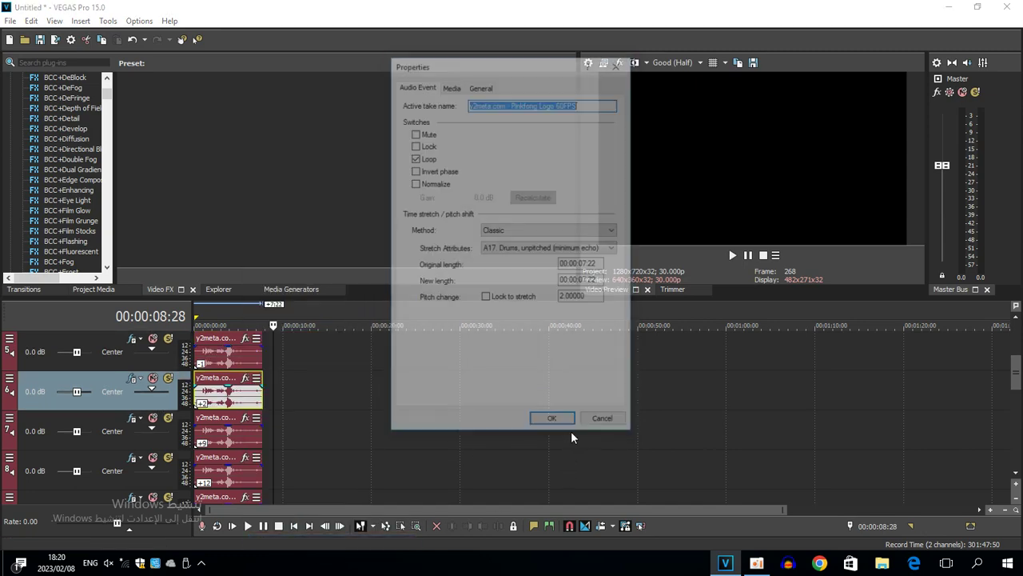
{"action": "left_click", "coordinate": [538, 427]}
Inspect the pitch shift properties of the audio events on tracks 7, 8 and 9.
{"action": "right_click", "coordinate": [246, 436]}
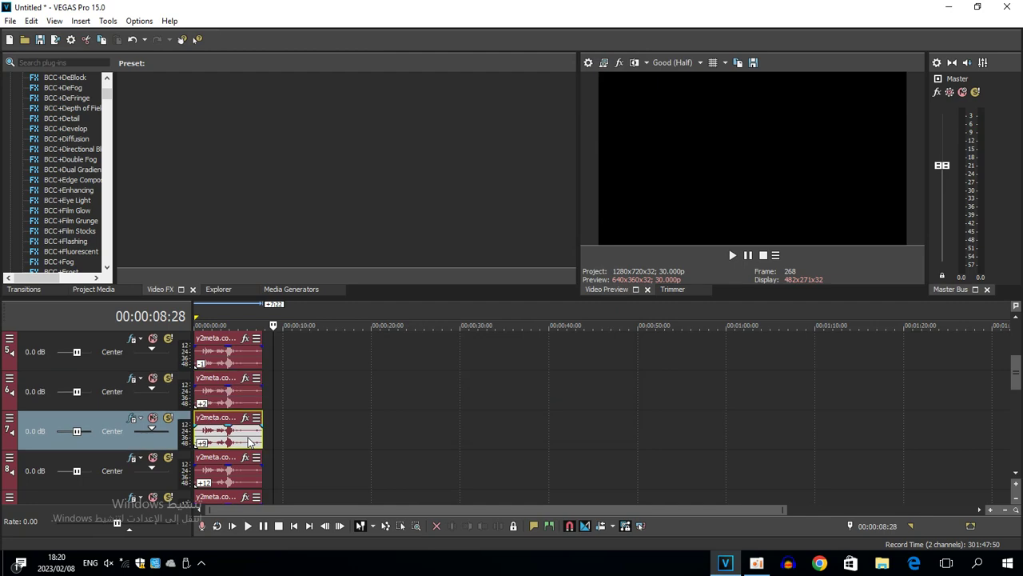
{"action": "left_click", "coordinate": [310, 542]}
{"action": "left_click", "coordinate": [550, 421]}
{"action": "right_click", "coordinate": [232, 486]}
{"action": "left_click", "coordinate": [286, 475]}
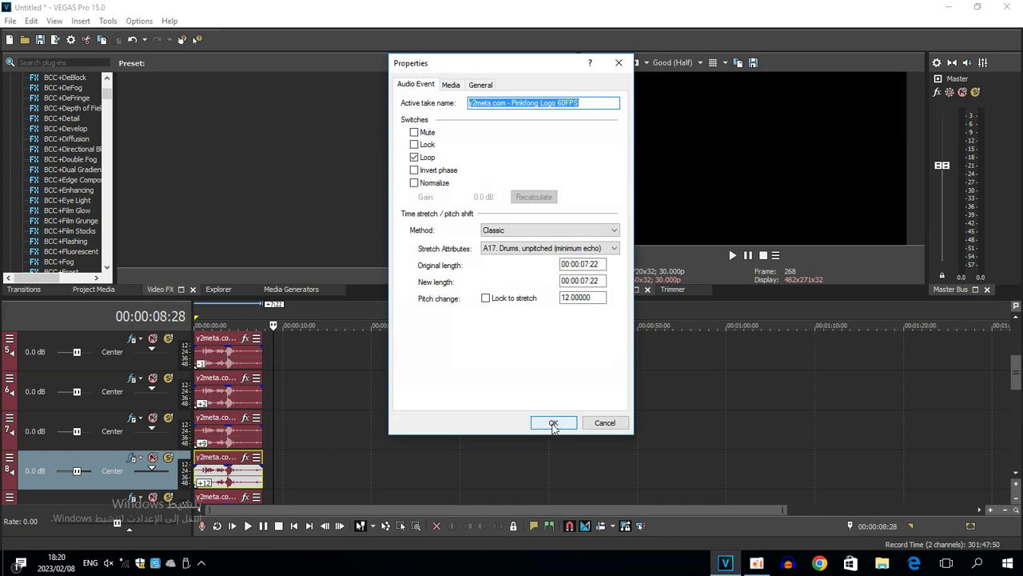
{"action": "left_click", "coordinate": [553, 424]}
{"action": "right_click", "coordinate": [220, 494]}
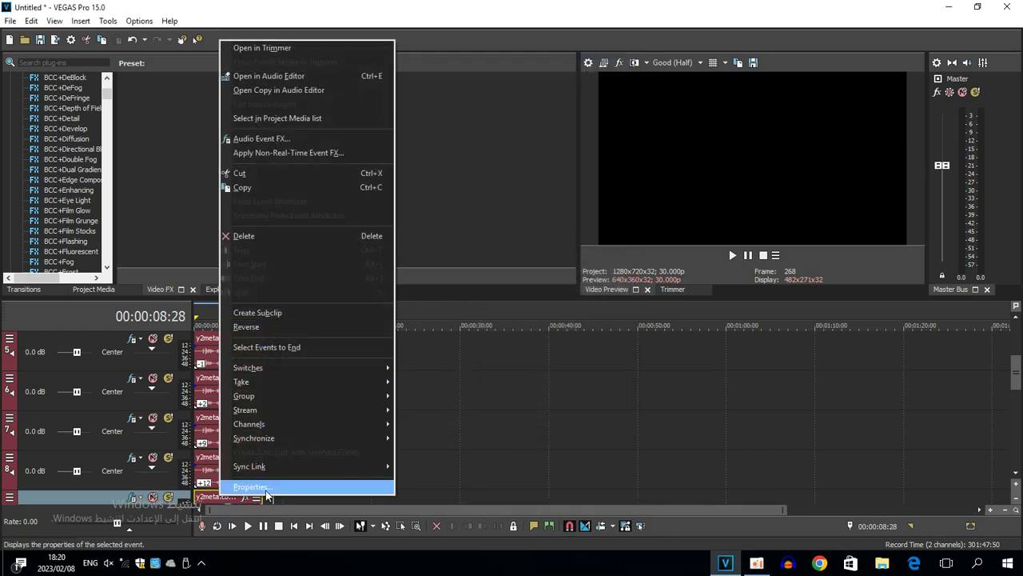
{"action": "left_click", "coordinate": [266, 489]}
{"action": "left_click", "coordinate": [553, 423]}
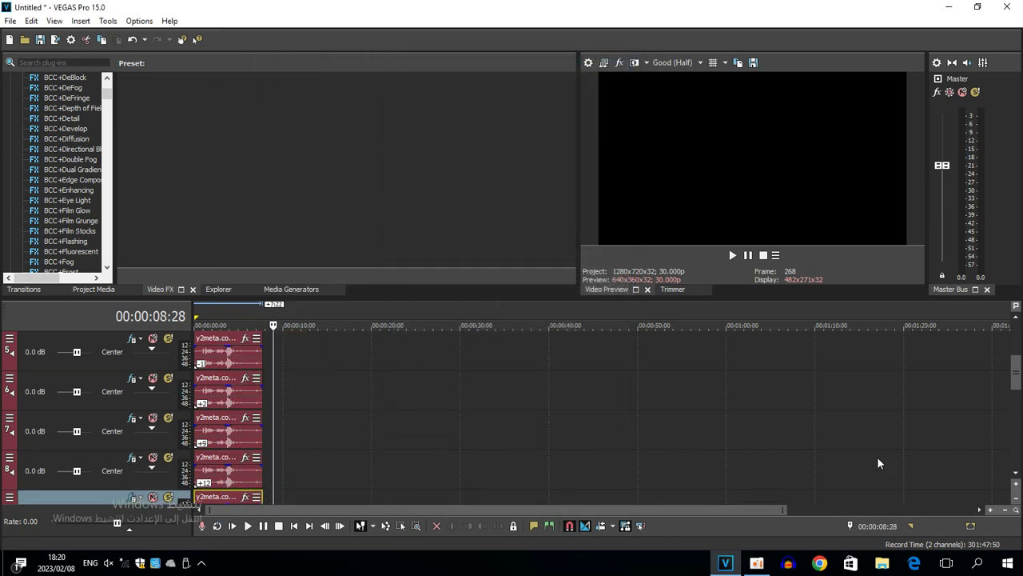
Inspect the pitch shift properties of the audio events on tracks 10, 11 and 12.
{"action": "scroll", "coordinate": [1017, 472], "scroll_direction": "down", "scroll_amount": 8}
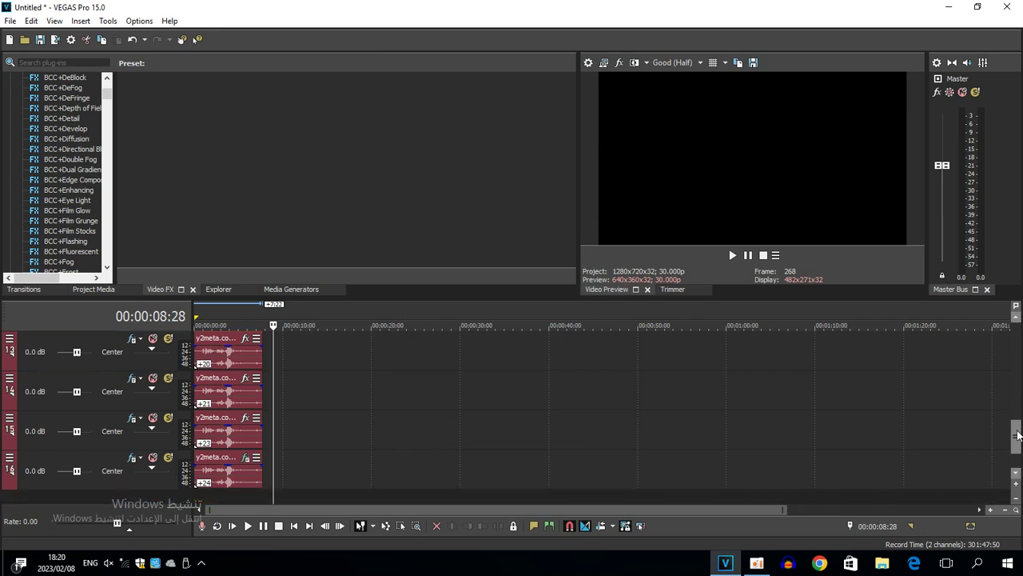
{"action": "scroll", "coordinate": [1018, 434], "scroll_direction": "up", "scroll_amount": 4}
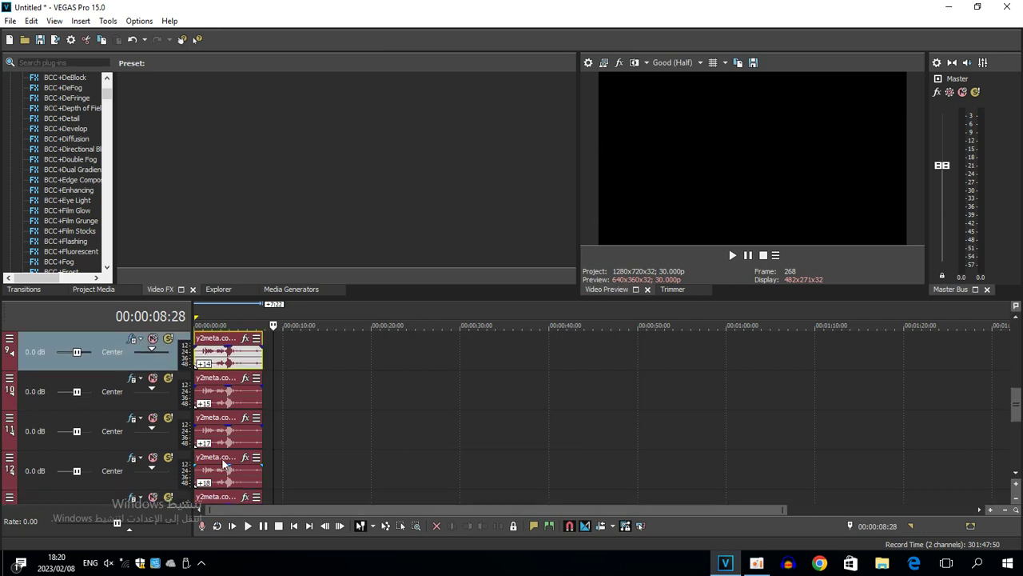
{"action": "right_click", "coordinate": [203, 407]}
{"action": "left_click", "coordinate": [258, 544]}
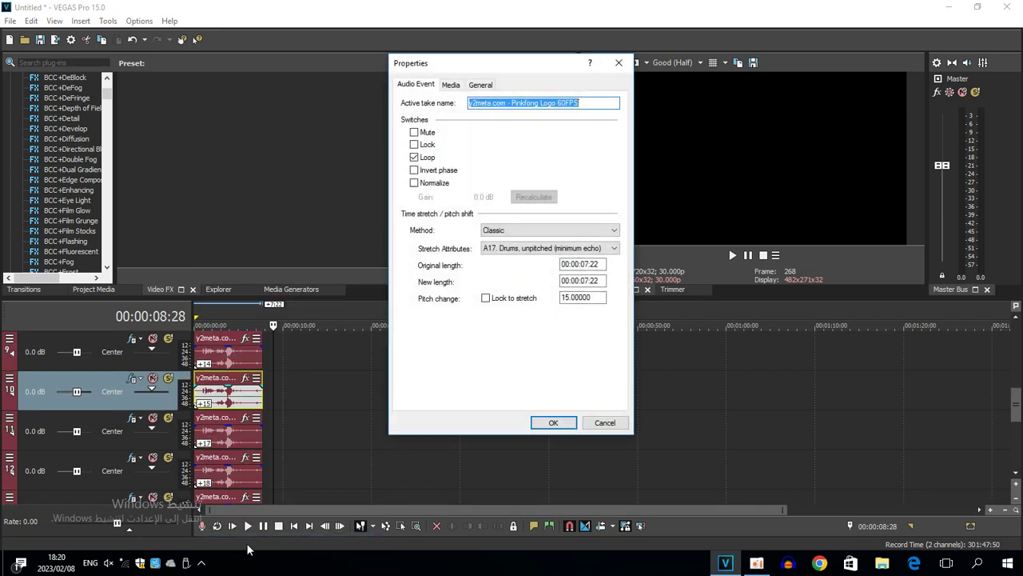
{"action": "left_click", "coordinate": [553, 422]}
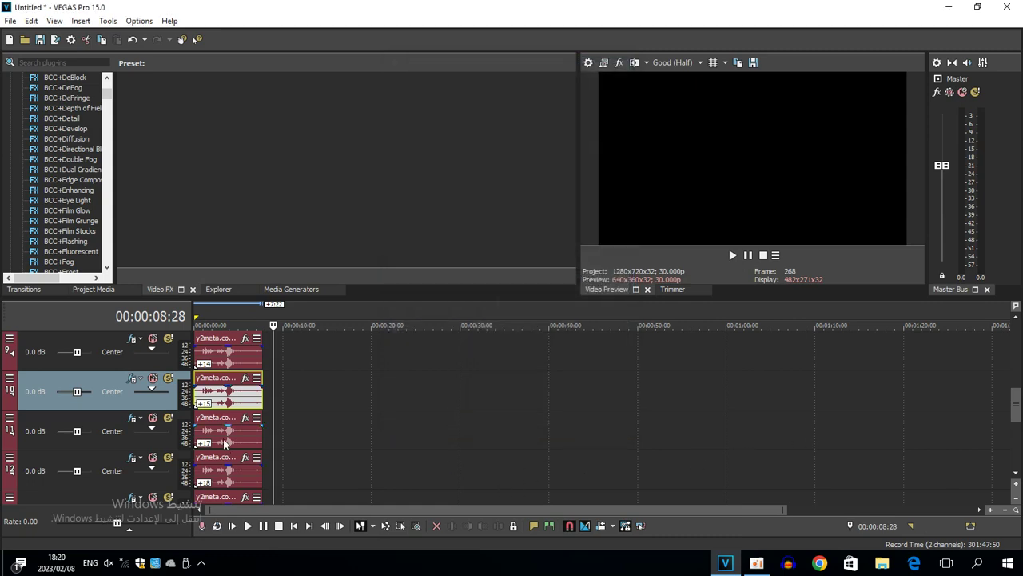
{"action": "right_click", "coordinate": [223, 438]}
{"action": "left_click", "coordinate": [258, 542]}
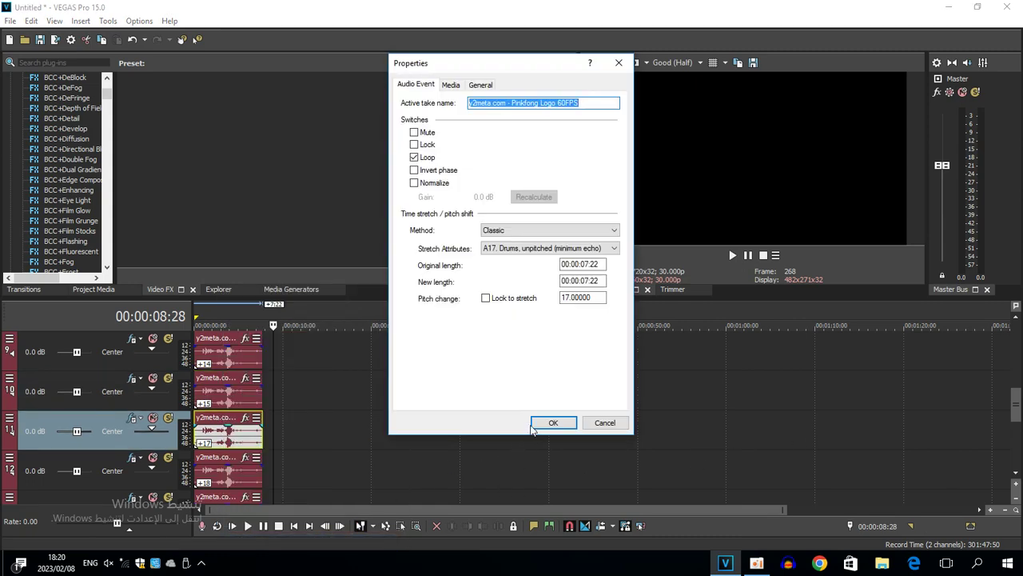
{"action": "left_click", "coordinate": [551, 423]}
{"action": "right_click", "coordinate": [238, 475]}
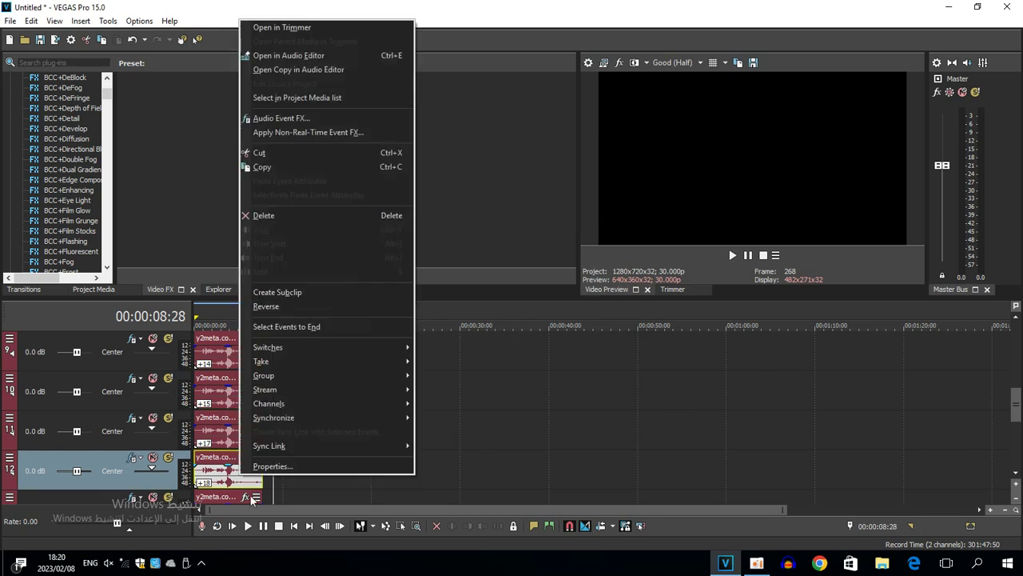
{"action": "left_click", "coordinate": [260, 470]}
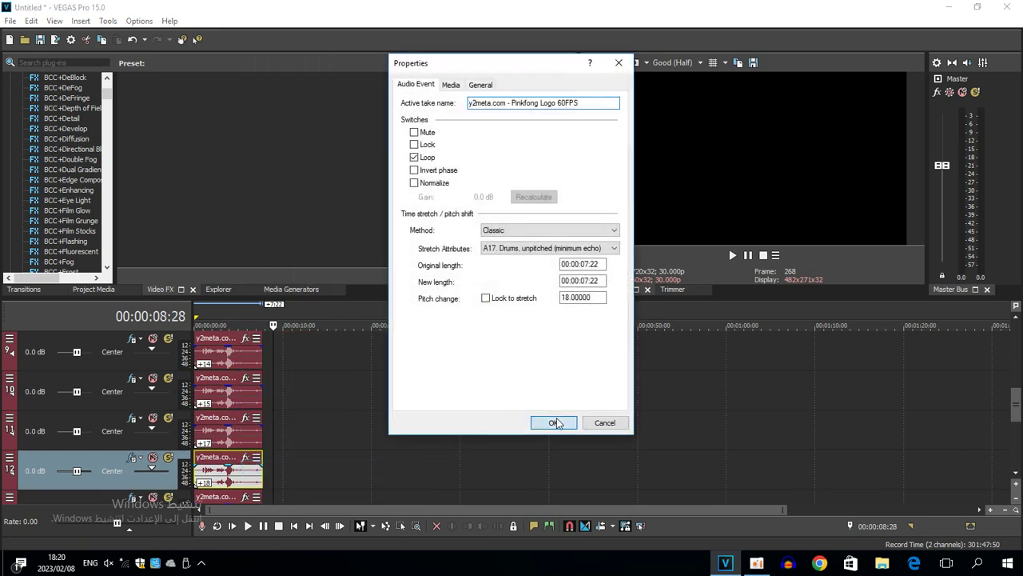
{"action": "left_click", "coordinate": [555, 422]}
Inspect the pitch shift properties of the audio events on tracks 13, 14 and 15.
{"action": "left_click", "coordinate": [1015, 475]}
{"action": "left_click", "coordinate": [1015, 475]}
{"action": "left_click", "coordinate": [1015, 475]}
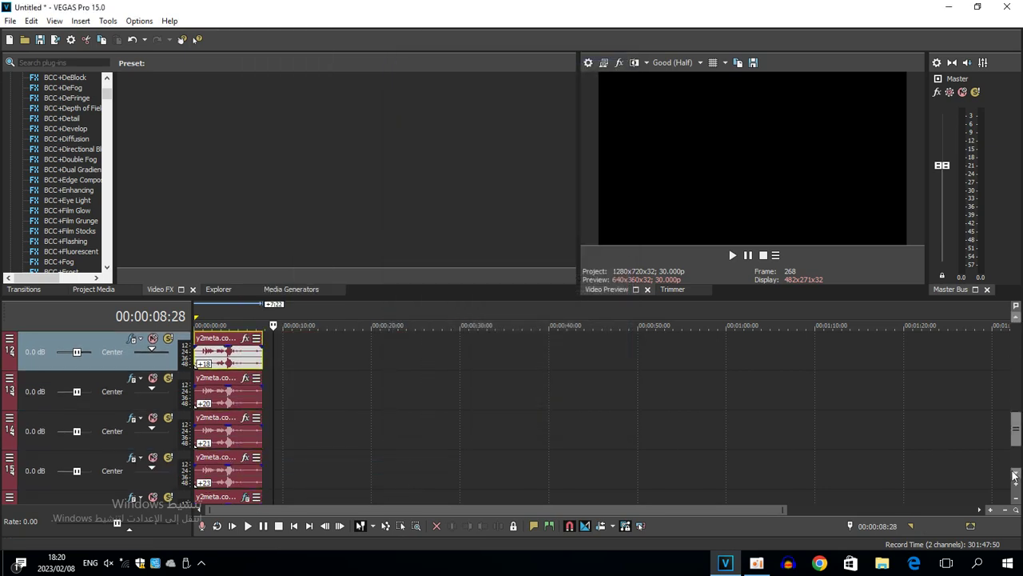
{"action": "left_click", "coordinate": [1015, 475]}
{"action": "right_click", "coordinate": [221, 364]}
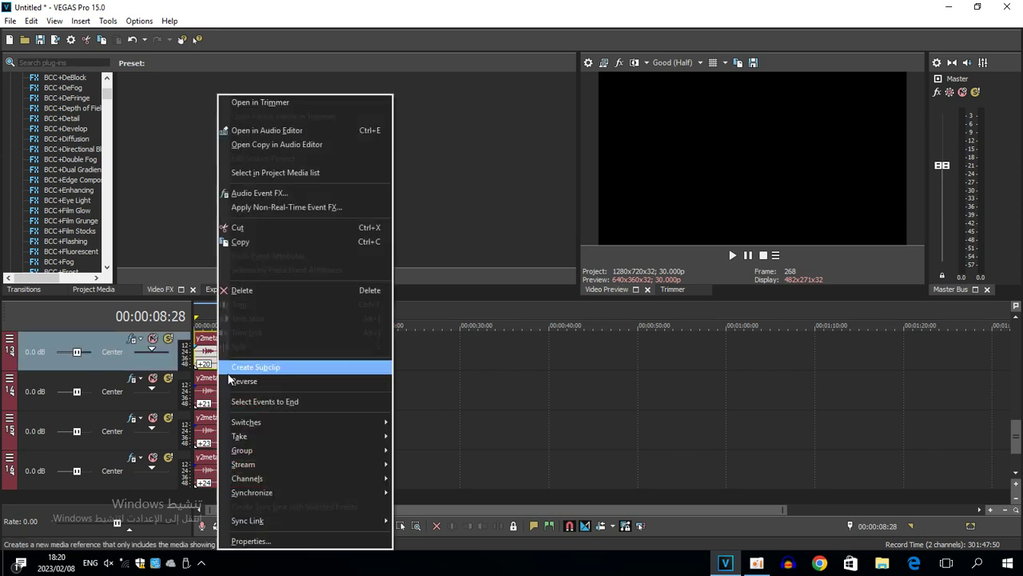
{"action": "left_click", "coordinate": [264, 541]}
{"action": "left_click", "coordinate": [550, 422]}
{"action": "right_click", "coordinate": [243, 392]}
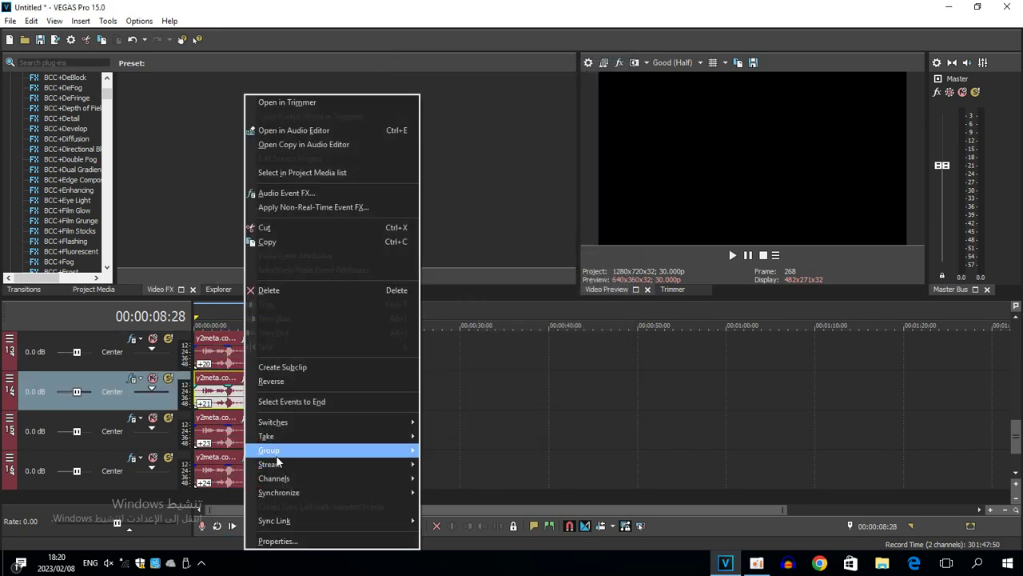
{"action": "left_click", "coordinate": [291, 544]}
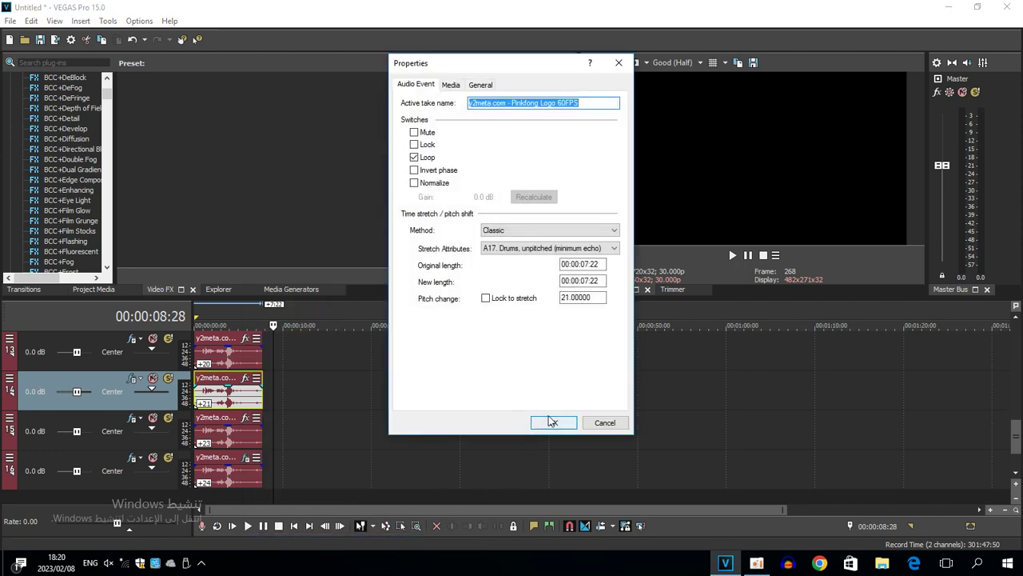
{"action": "left_click", "coordinate": [550, 422]}
{"action": "right_click", "coordinate": [232, 429]}
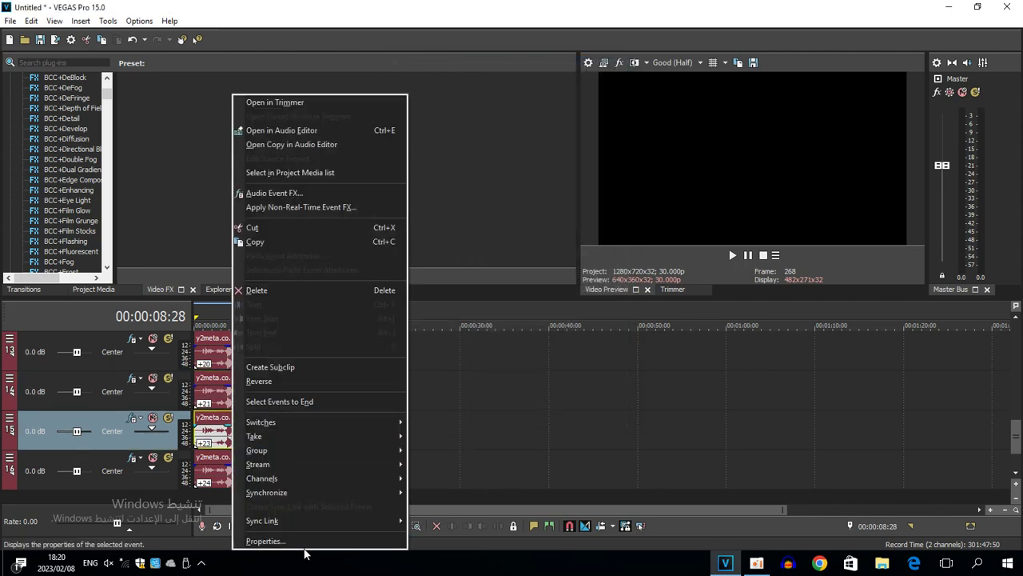
{"action": "left_click", "coordinate": [272, 541]}
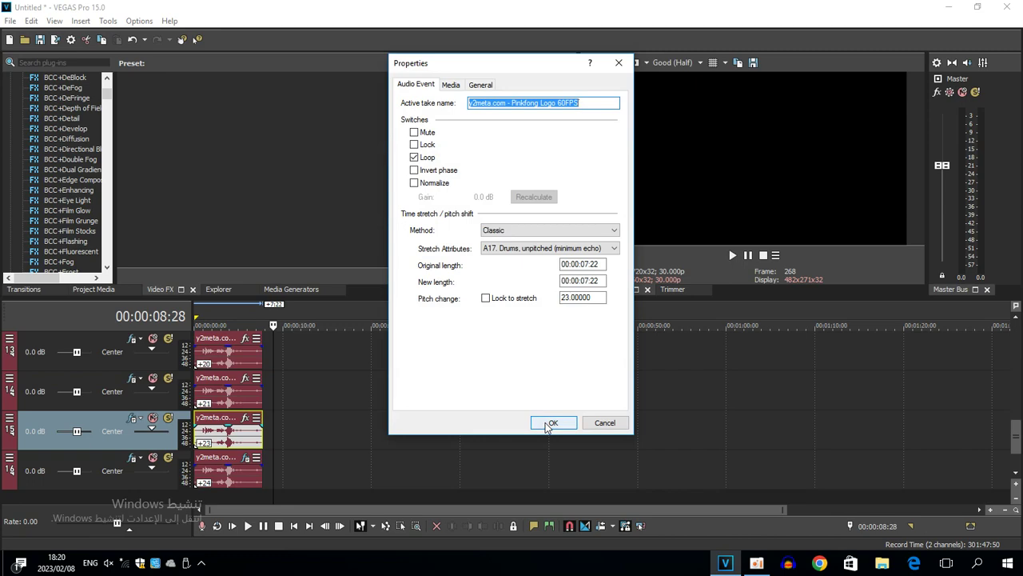
{"action": "left_click", "coordinate": [550, 422]}
Inspect the track 16 audio event's pitch shift properties and open its Pitch Shift audio effect.
{"action": "right_click", "coordinate": [216, 478]}
{"action": "left_click", "coordinate": [249, 481]}
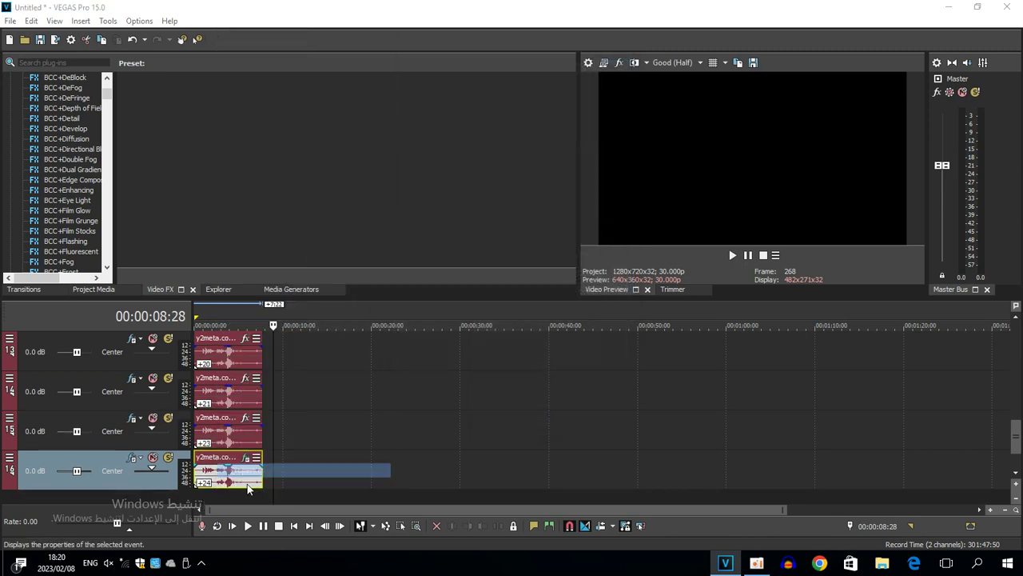
{"action": "left_click", "coordinate": [562, 426]}
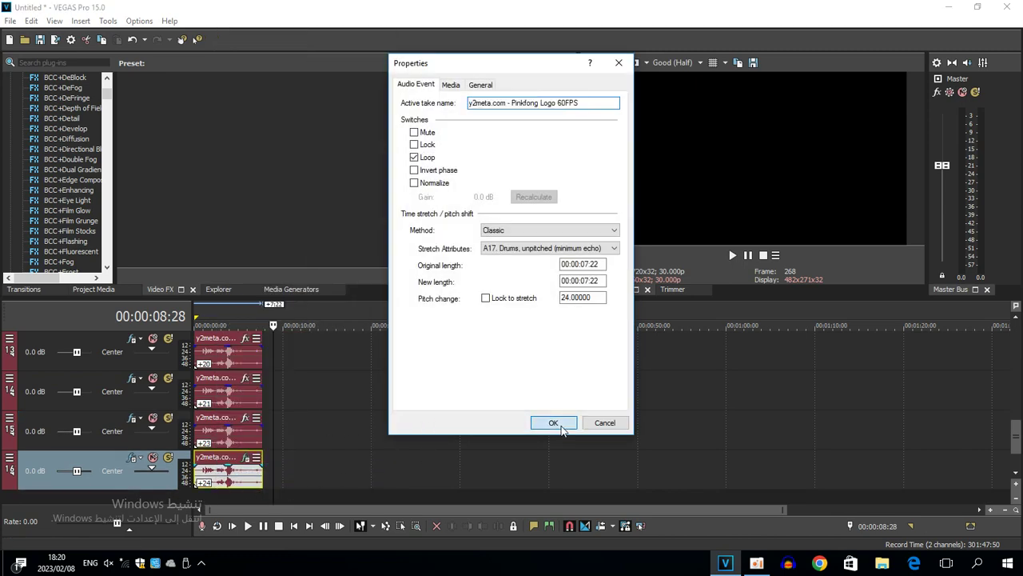
{"action": "left_click", "coordinate": [246, 459]}
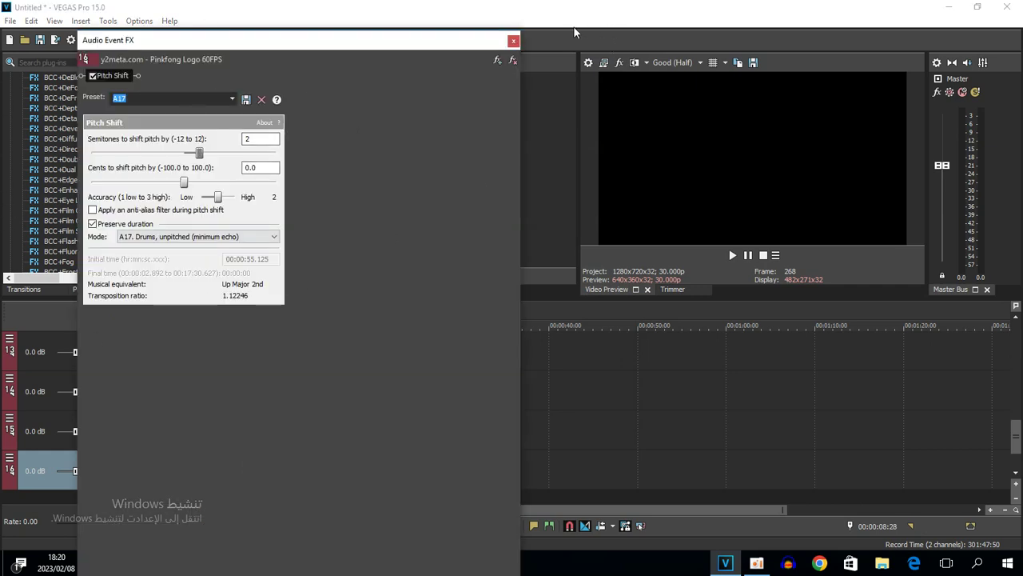
Close the track 16 event's Audio Event FX window and minimize the oCam recorder window.
{"action": "left_click", "coordinate": [513, 40]}
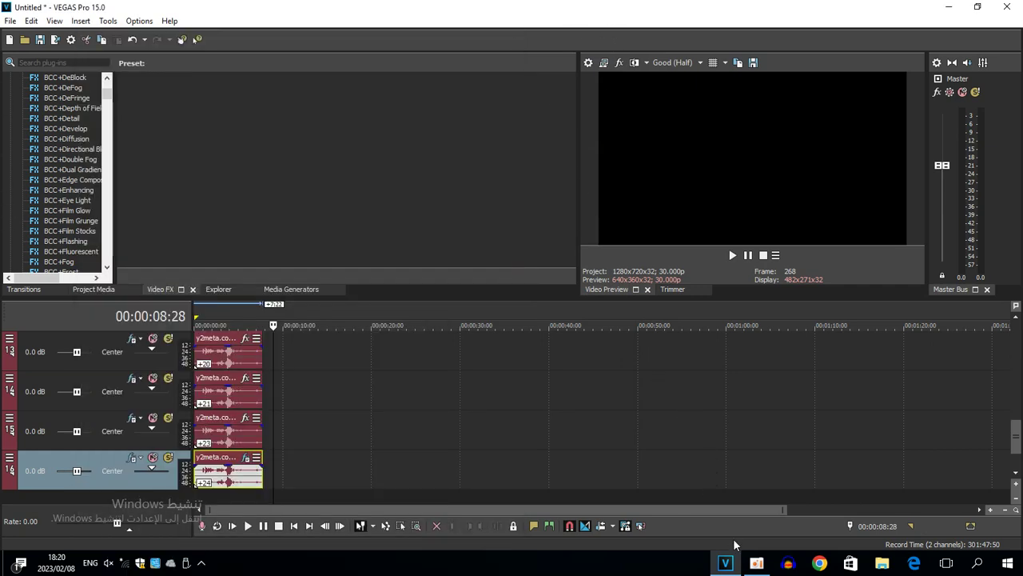
{"action": "left_click", "coordinate": [758, 565]}
{"action": "left_click", "coordinate": [572, 231]}
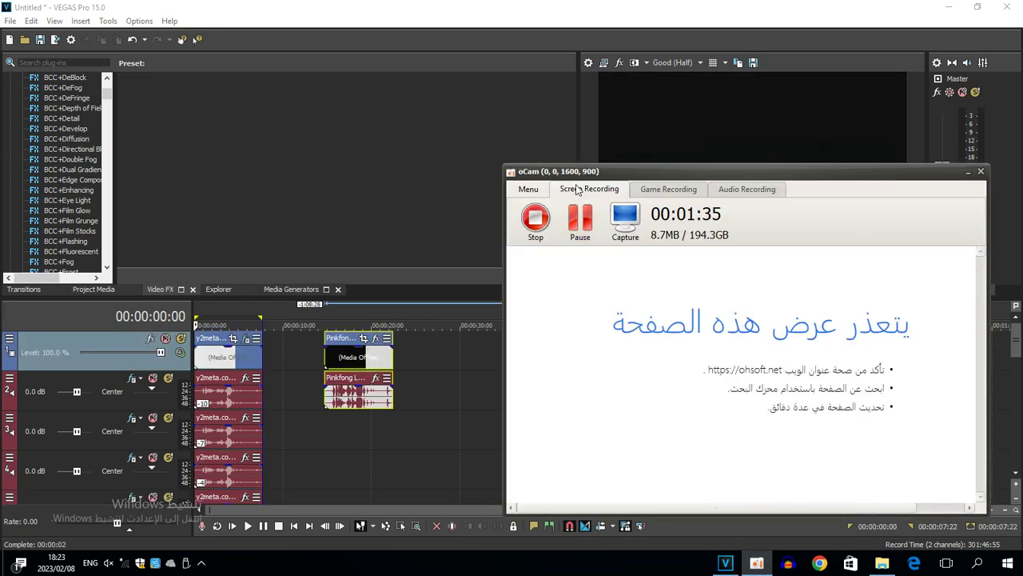
{"action": "left_click", "coordinate": [968, 172]}
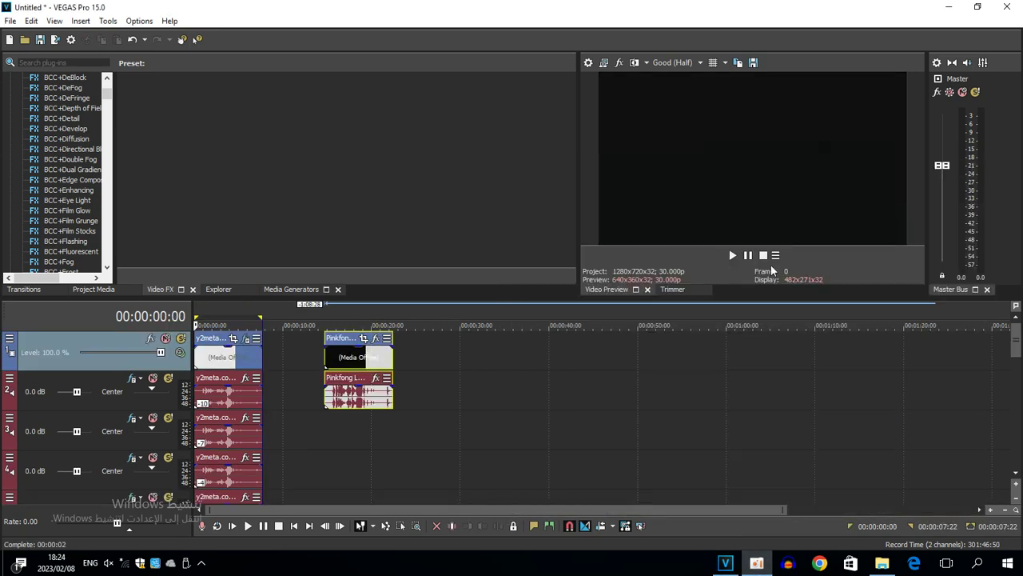
Delete all y2meta video and audio events and move the Pinkfong Logo clip with its audio to the timeline start.
{"action": "left_click", "coordinate": [219, 358]}
{"action": "right_click", "coordinate": [217, 358]}
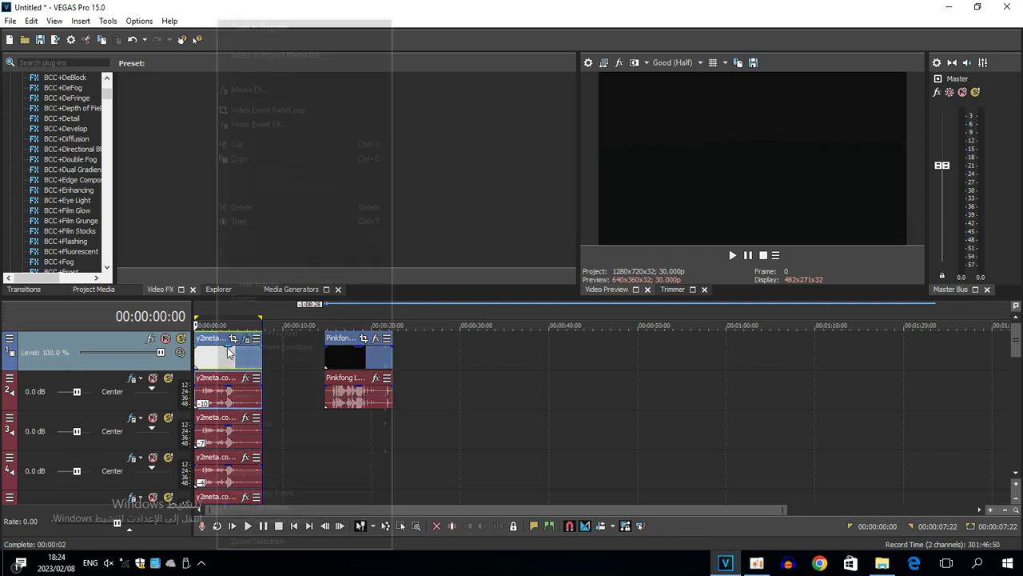
{"action": "left_click", "coordinate": [243, 222]}
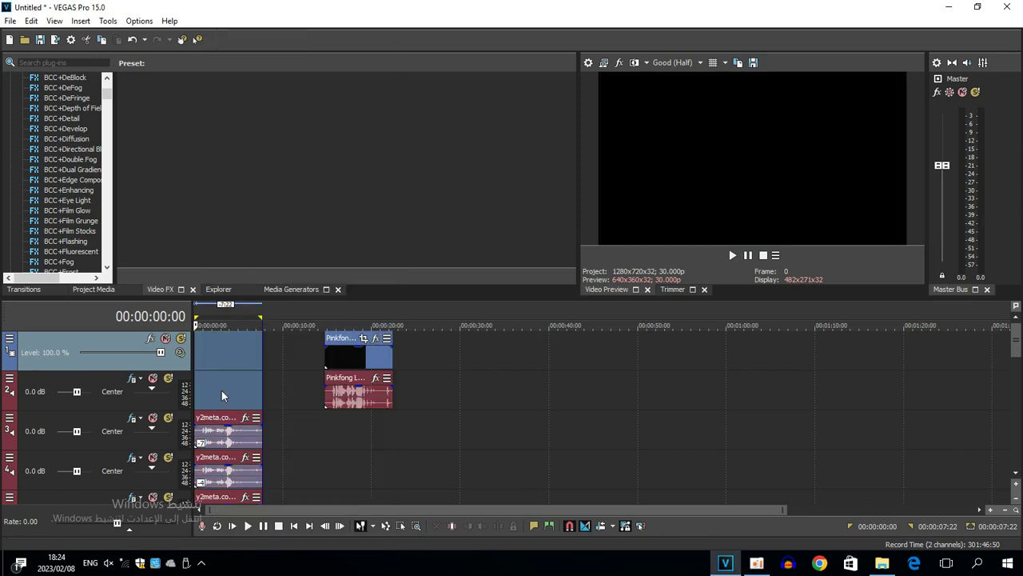
{"action": "right_click", "coordinate": [229, 432]}
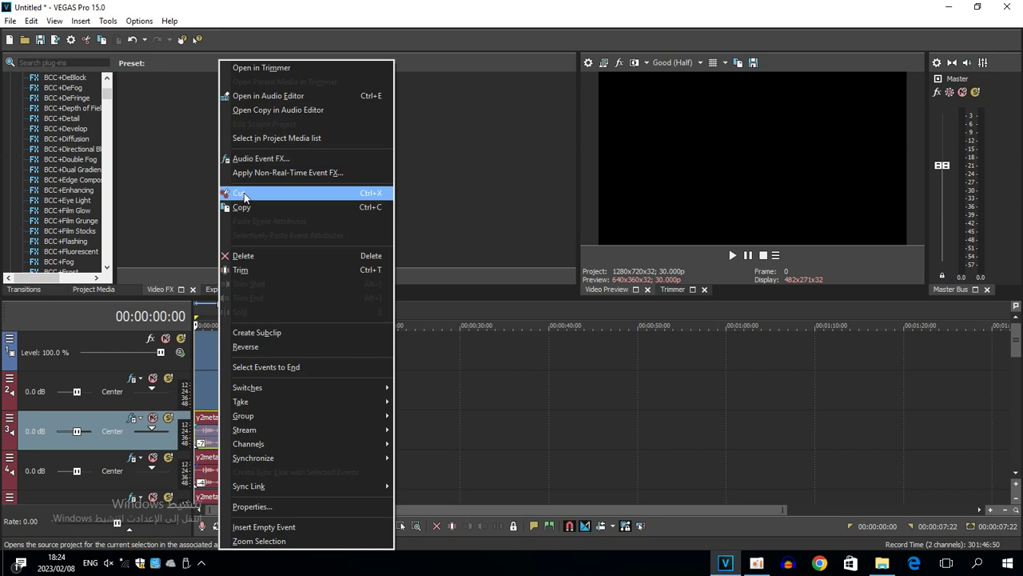
{"action": "left_click", "coordinate": [241, 260]}
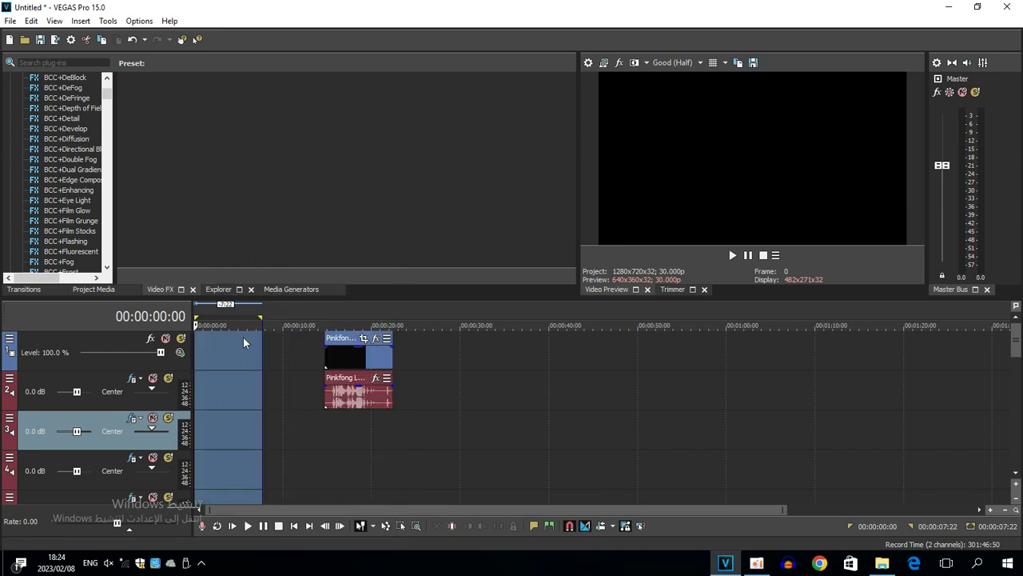
{"action": "left_click_drag", "start_coordinate": [379, 363], "coordinate": [248, 364]}
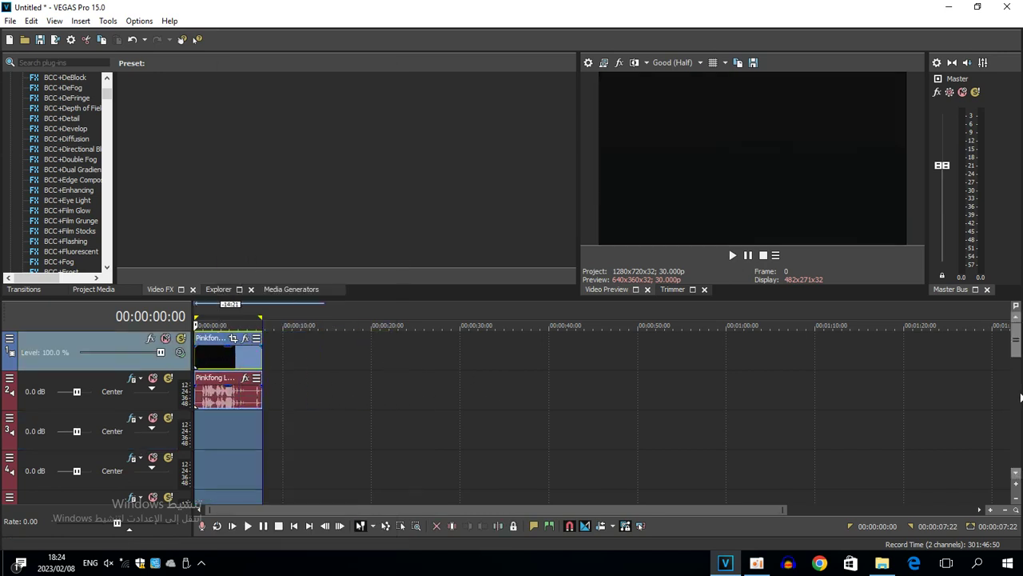
Delete the empty audio tracks 3 to 16, keeping only the video track and audio track 2.
{"action": "left_click_drag", "start_coordinate": [1019, 345], "coordinate": [988, 459]}
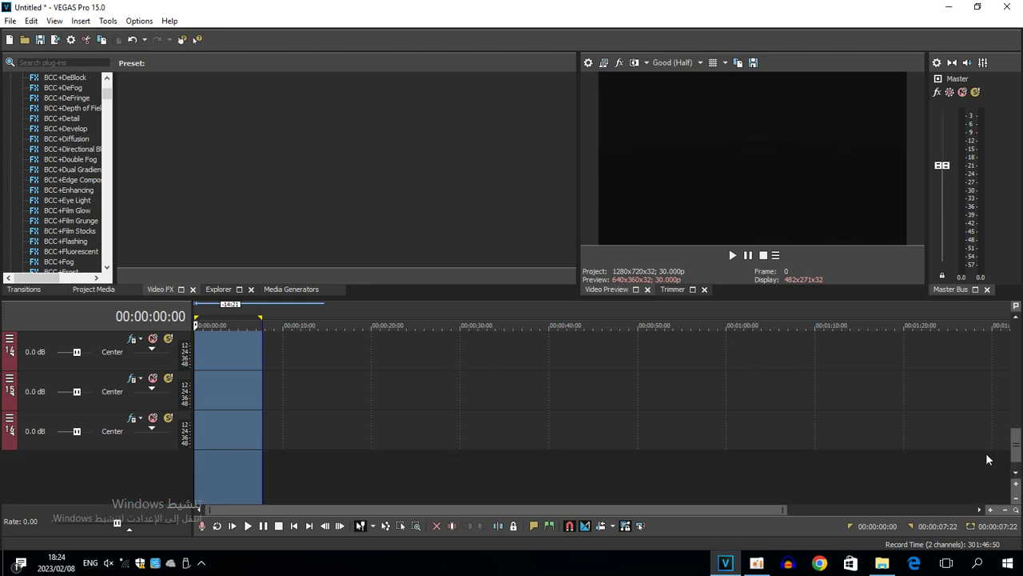
{"action": "right_click", "coordinate": [391, 432]}
{"action": "left_click", "coordinate": [432, 313]}
{"action": "right_click", "coordinate": [425, 402]}
{"action": "left_click", "coordinate": [460, 290]}
{"action": "right_click", "coordinate": [422, 393]}
{"action": "left_click", "coordinate": [462, 279]}
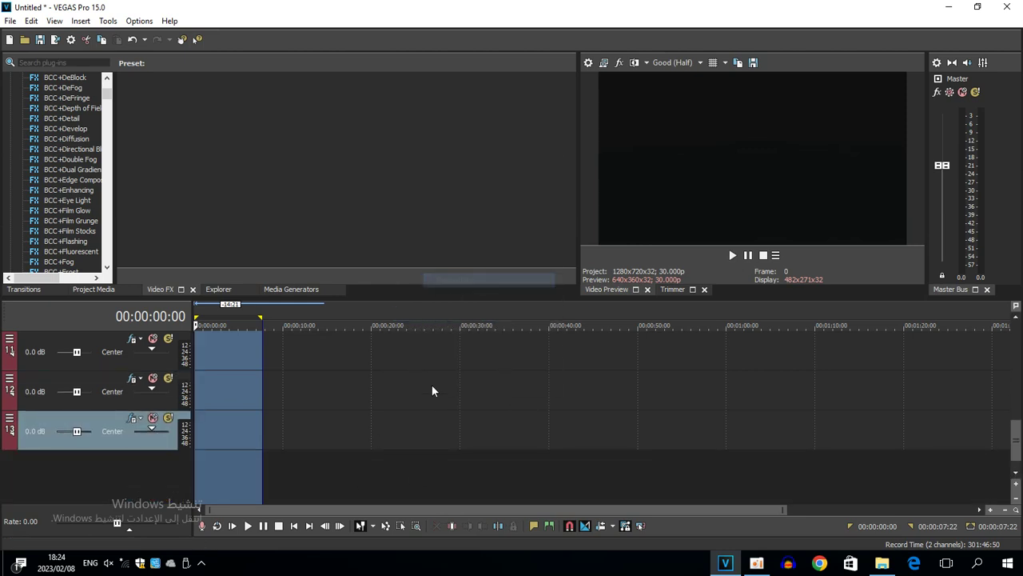
{"action": "right_click", "coordinate": [431, 384]}
{"action": "left_click", "coordinate": [462, 271]}
{"action": "right_click", "coordinate": [431, 415]}
{"action": "left_click", "coordinate": [465, 303]}
{"action": "right_click", "coordinate": [422, 371]}
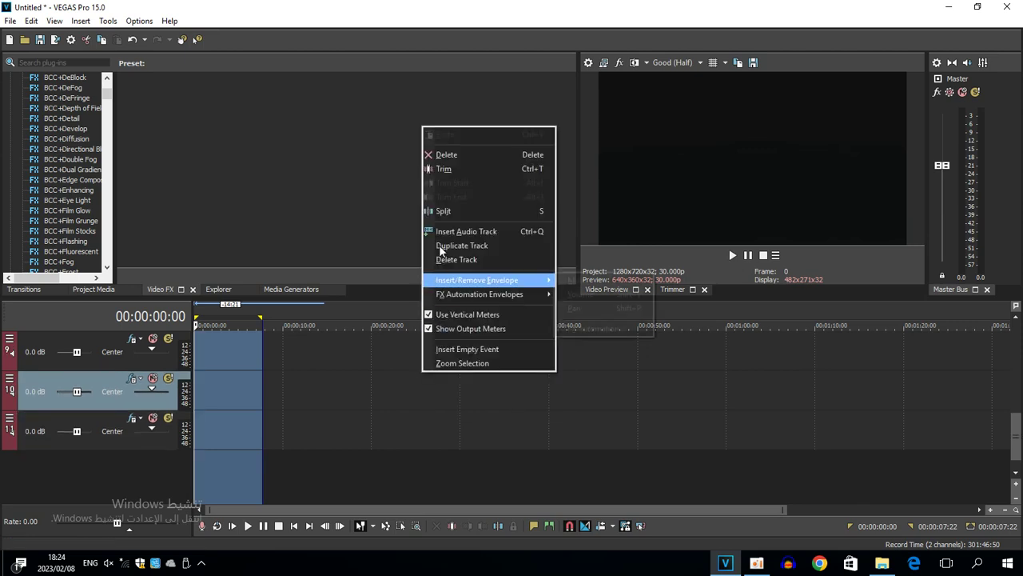
{"action": "left_click", "coordinate": [444, 260]}
{"action": "right_click", "coordinate": [439, 371]}
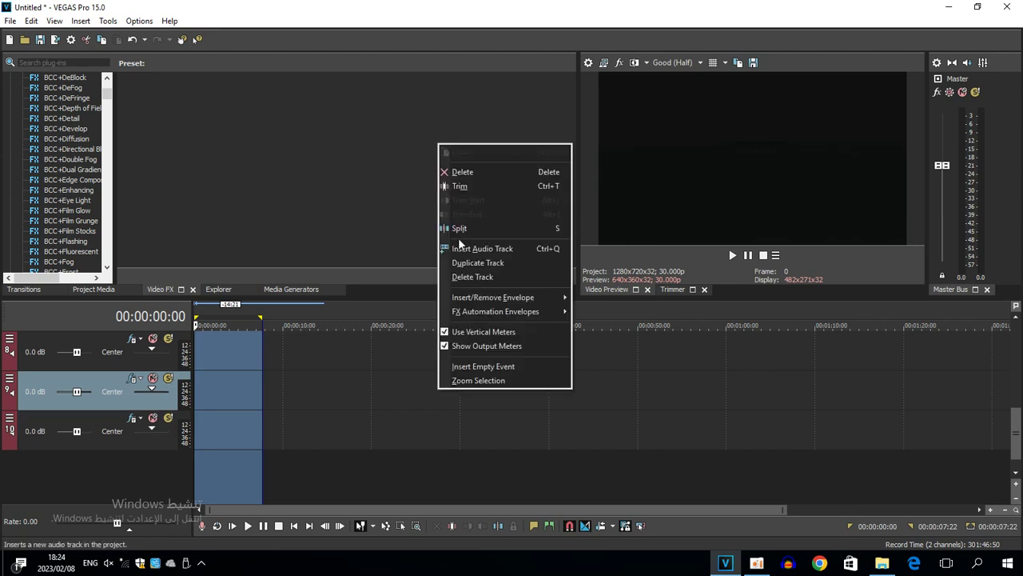
{"action": "left_click", "coordinate": [461, 280]}
{"action": "right_click", "coordinate": [426, 437]}
{"action": "left_click", "coordinate": [464, 316]}
{"action": "right_click", "coordinate": [428, 372]}
{"action": "left_click", "coordinate": [452, 284]}
{"action": "right_click", "coordinate": [435, 400]}
{"action": "left_click", "coordinate": [464, 285]}
{"action": "right_click", "coordinate": [433, 407]}
{"action": "left_click", "coordinate": [462, 284]}
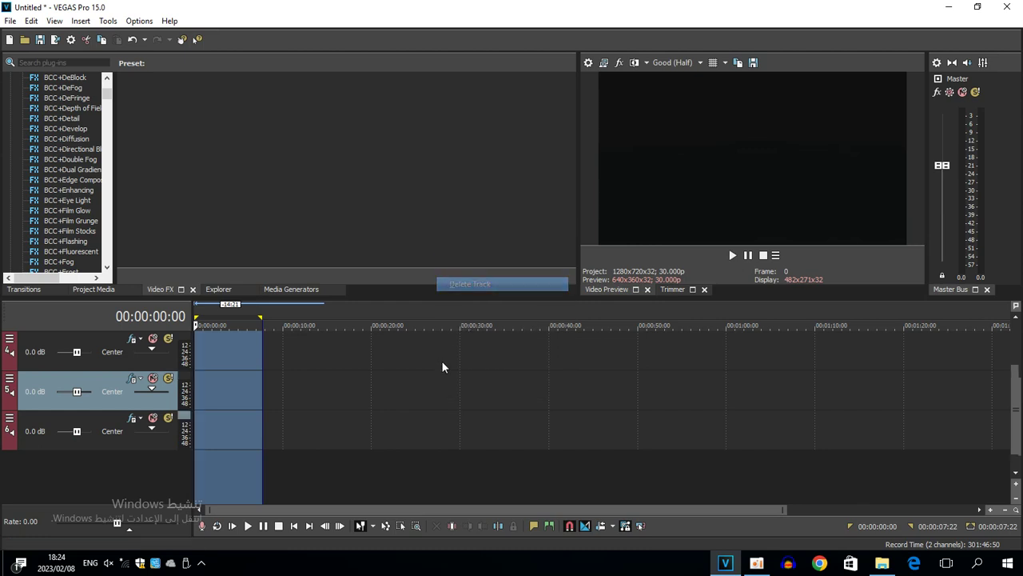
{"action": "right_click", "coordinate": [438, 386]}
{"action": "left_click", "coordinate": [464, 262]}
{"action": "right_click", "coordinate": [455, 388]}
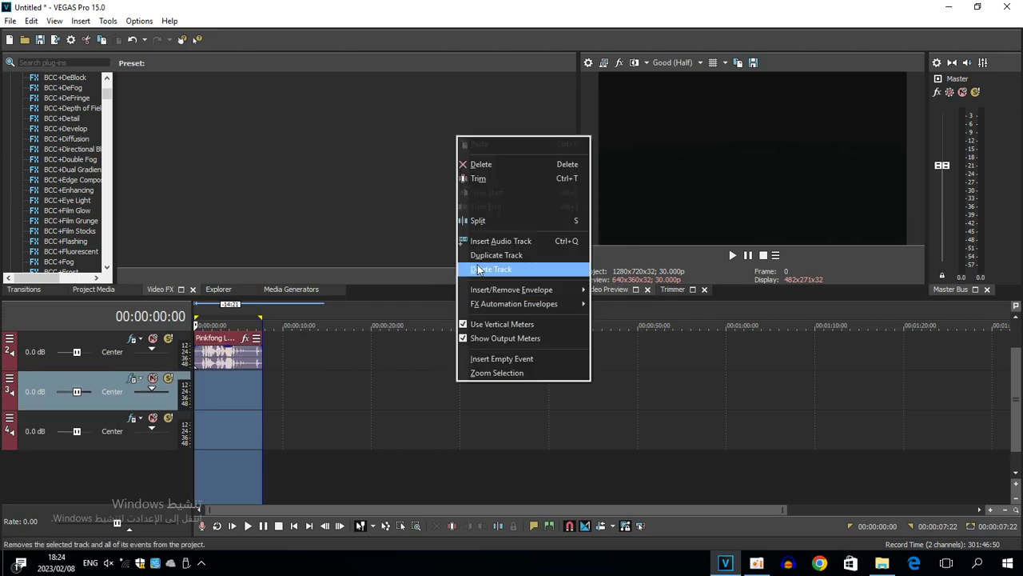
{"action": "left_click", "coordinate": [464, 269]}
{"action": "right_click", "coordinate": [477, 423]}
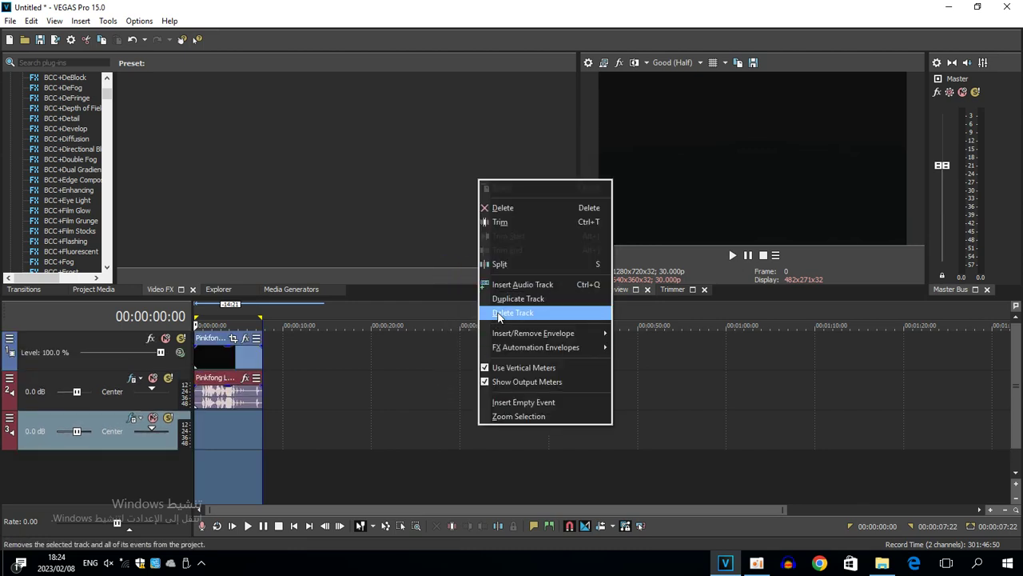
{"action": "left_click", "coordinate": [499, 313]}
Apply the Gradient Map effect with the G Major 39 preset to the Pinkfong Logo video event.
{"action": "left_click", "coordinate": [197, 349]}
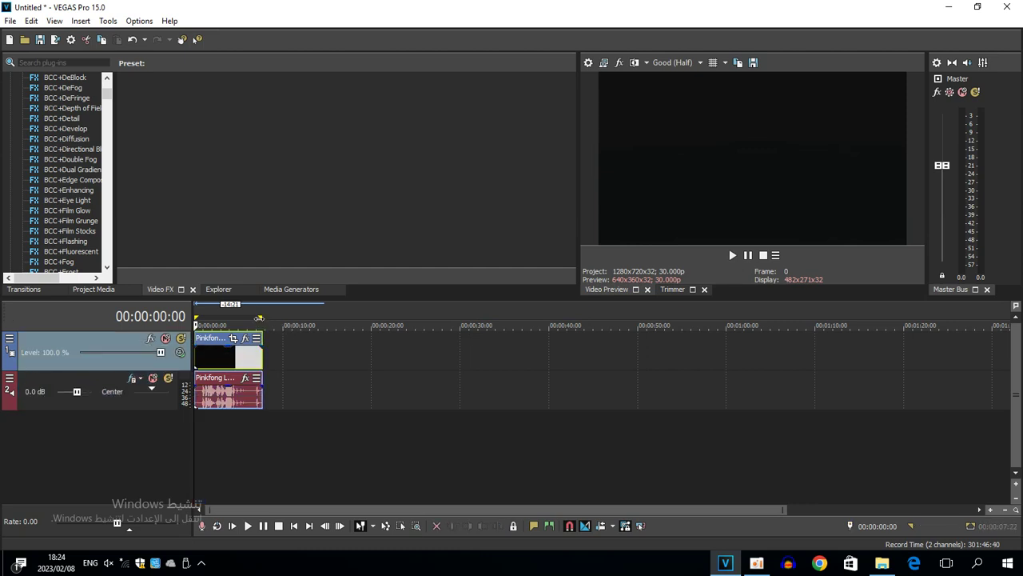
{"action": "scroll", "coordinate": [55, 207], "scroll_direction": "down", "scroll_amount": 20}
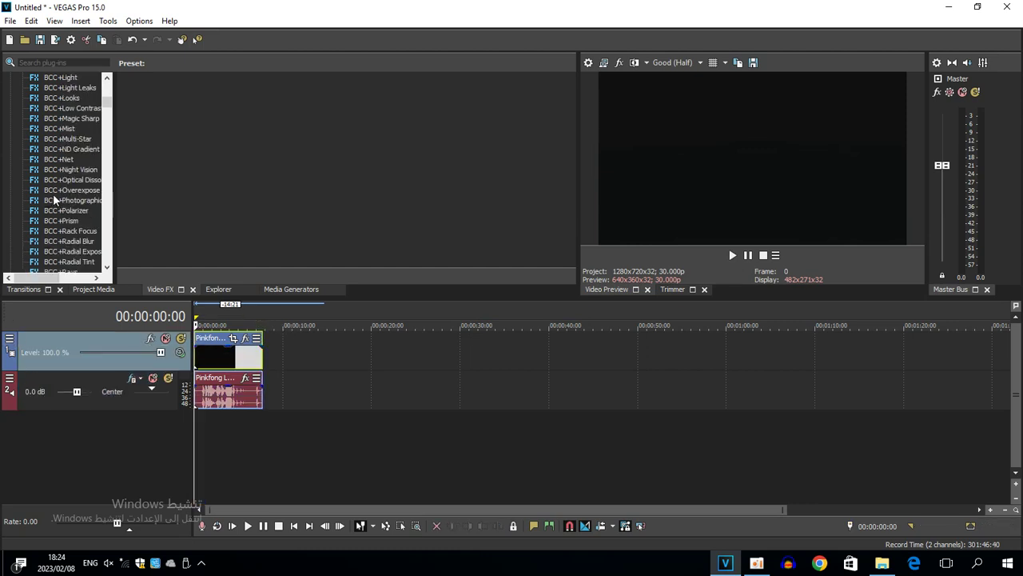
{"action": "scroll", "coordinate": [58, 207], "scroll_direction": "down", "scroll_amount": 20}
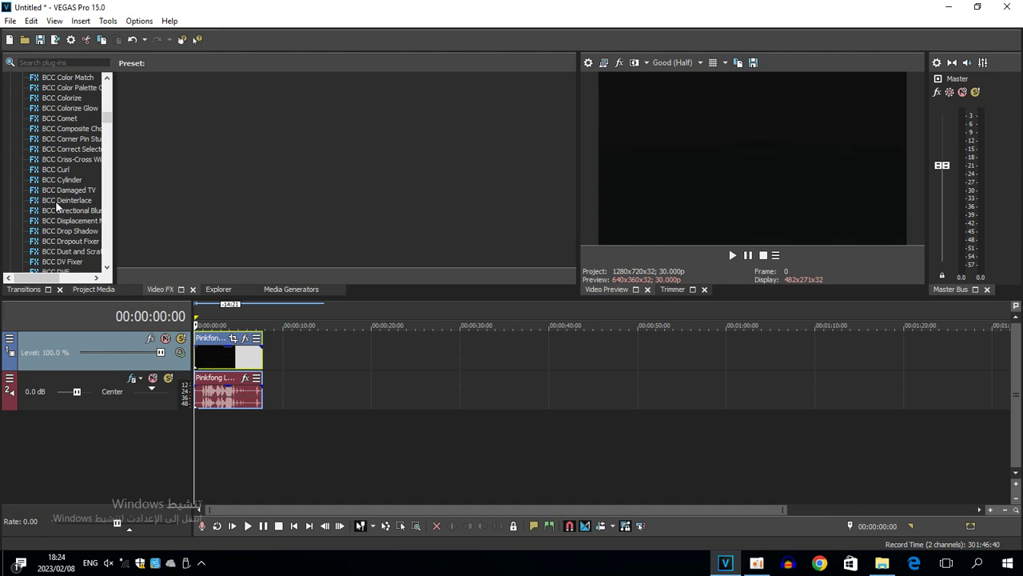
{"action": "scroll", "coordinate": [68, 172], "scroll_direction": "down", "scroll_amount": 20}
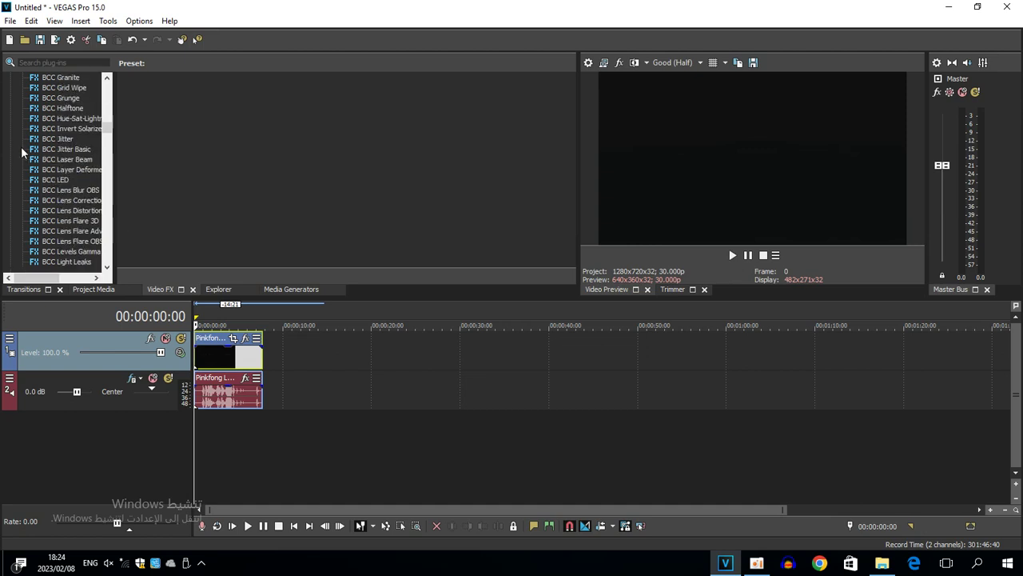
{"action": "scroll", "coordinate": [32, 163], "scroll_direction": "down", "scroll_amount": 20}
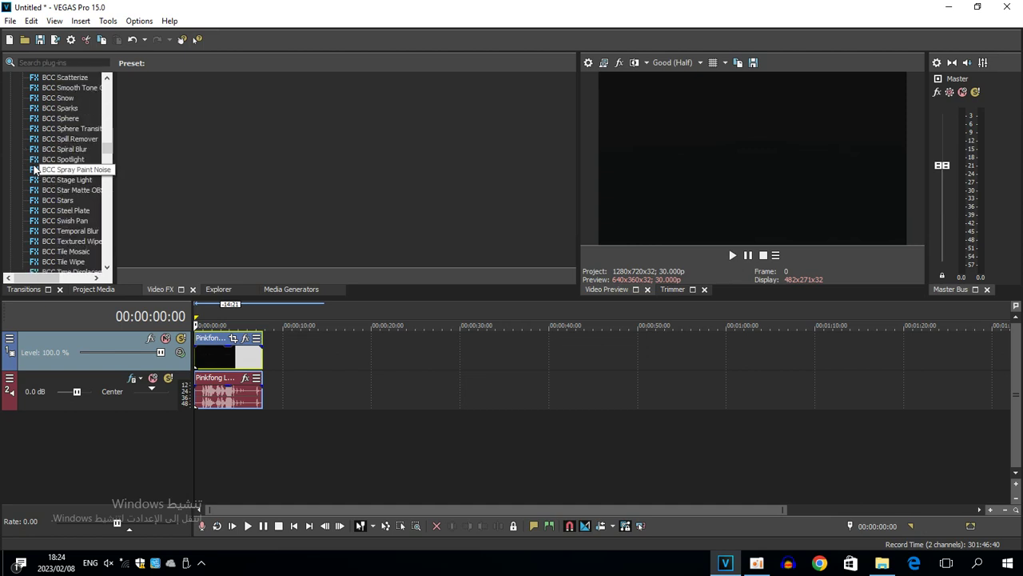
{"action": "scroll", "coordinate": [35, 169], "scroll_direction": "down", "scroll_amount": 12}
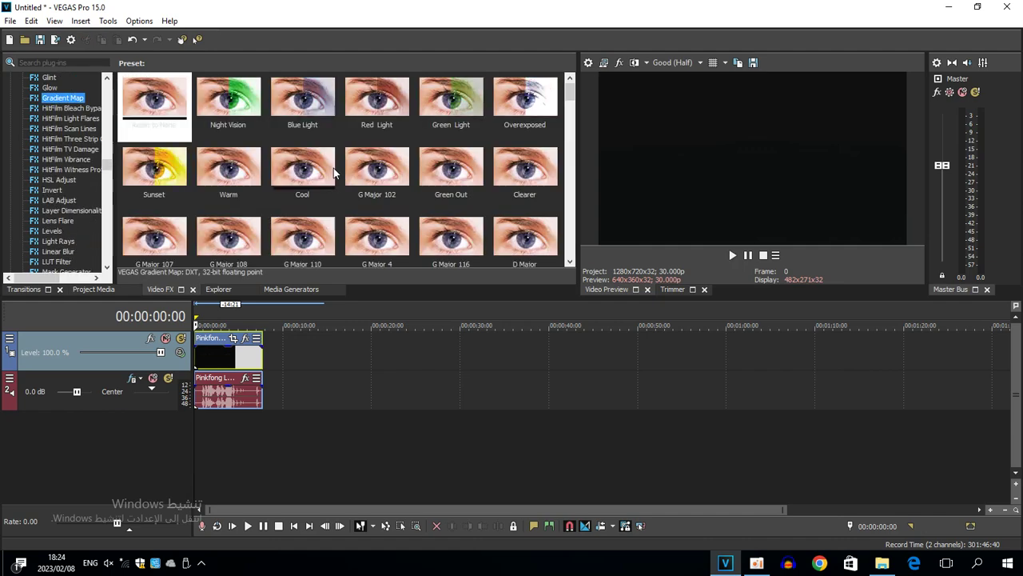
{"action": "scroll", "coordinate": [333, 176], "scroll_direction": "down", "scroll_amount": 5}
{"action": "scroll", "coordinate": [332, 180], "scroll_direction": "down", "scroll_amount": 1}
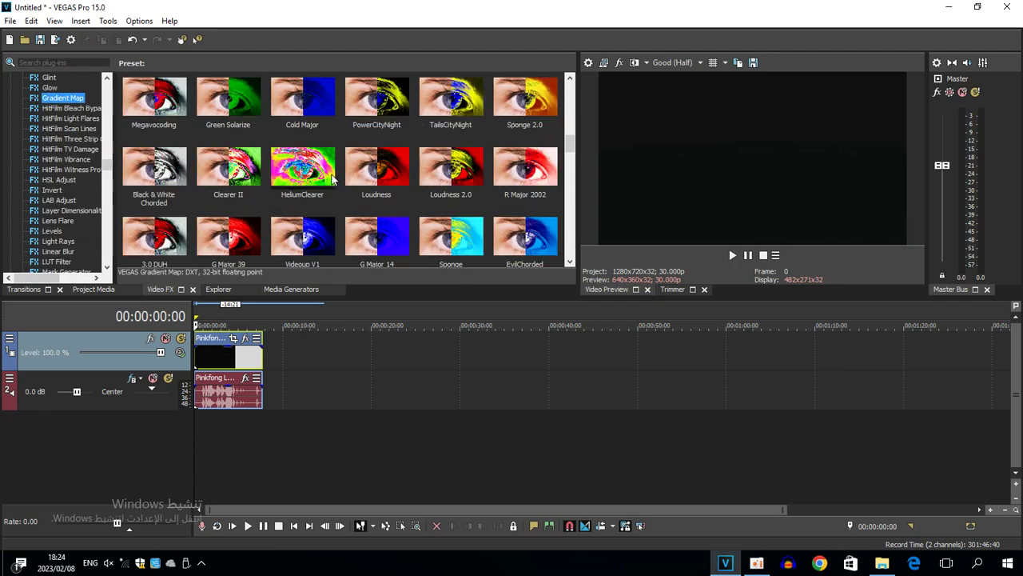
{"action": "left_click", "coordinate": [204, 226]}
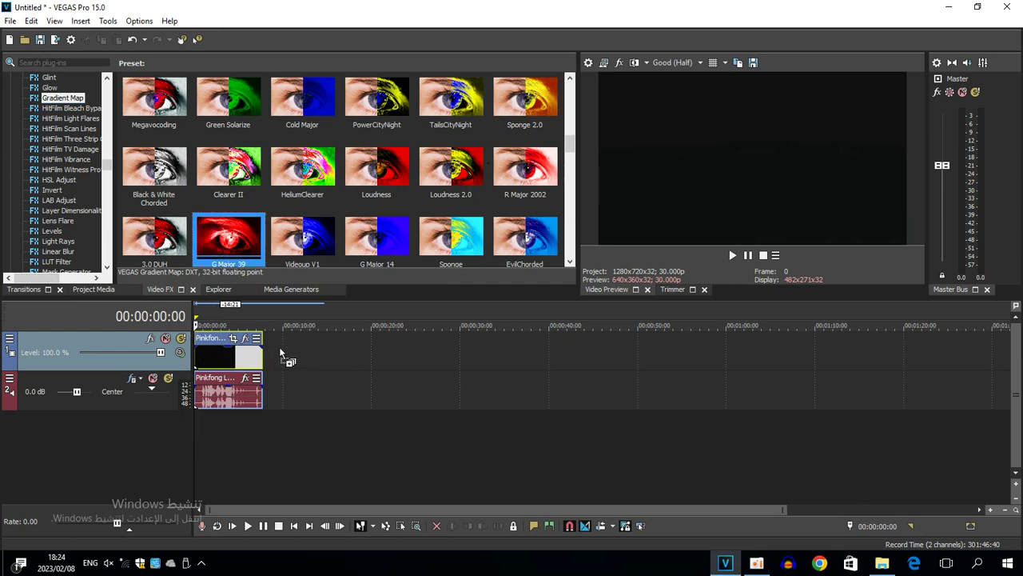
{"action": "left_click_drag", "start_coordinate": [280, 353], "coordinate": [255, 353]}
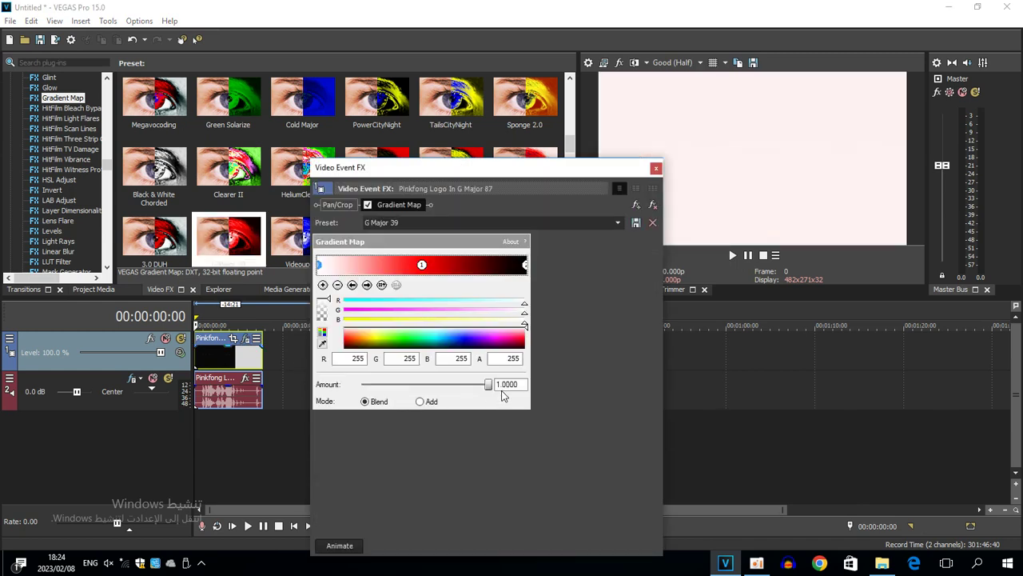
{"action": "left_click", "coordinate": [655, 168]}
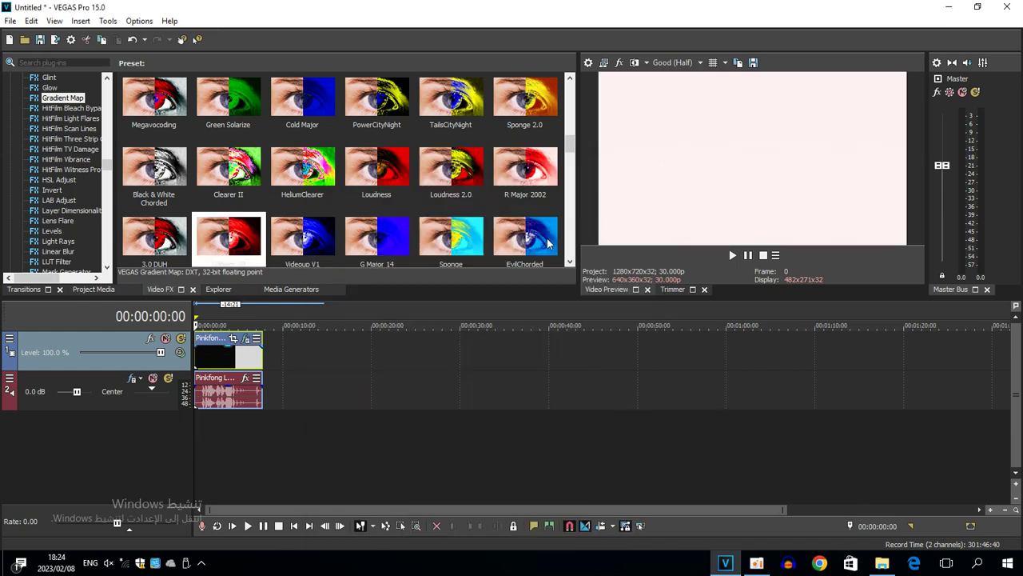
Set the track 2 audio event to the élastique method with Pro stretch attributes and a pitch change of 5.
{"action": "right_click", "coordinate": [214, 396]}
{"action": "left_click", "coordinate": [251, 541]}
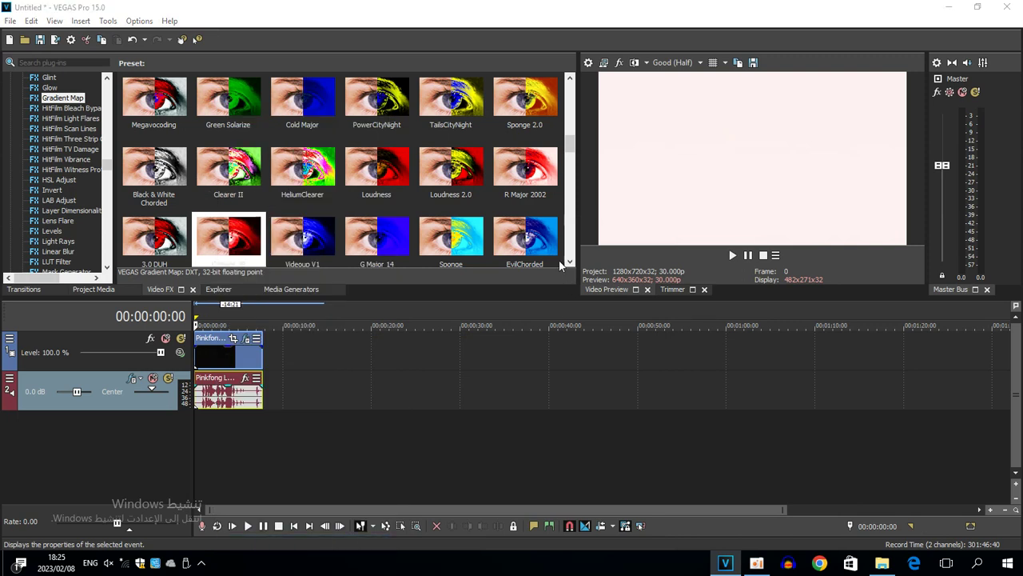
{"action": "left_click", "coordinate": [495, 231]}
{"action": "left_click", "coordinate": [497, 247]}
{"action": "left_click", "coordinate": [498, 249]}
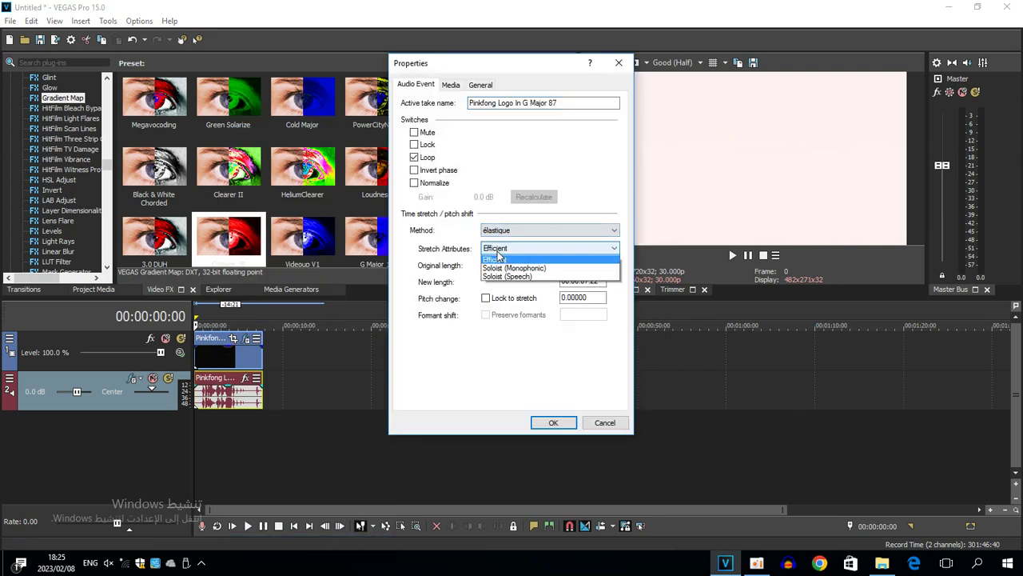
{"action": "left_click", "coordinate": [497, 259]}
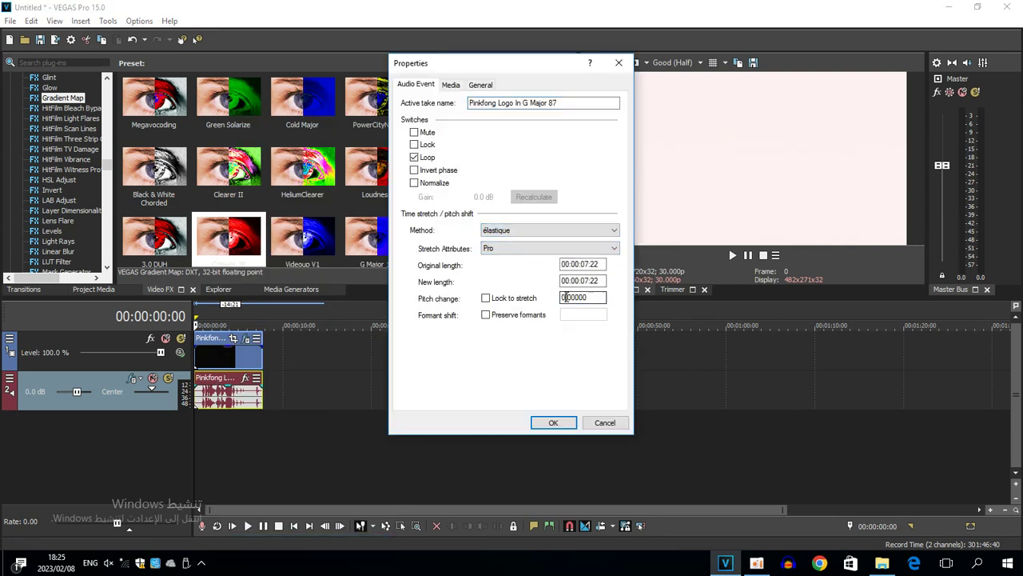
{"action": "left_click", "coordinate": [547, 428]}
Duplicate audio track 2 and set the pitch change of the copied event on track 3 to 10.
{"action": "right_click", "coordinate": [345, 400]}
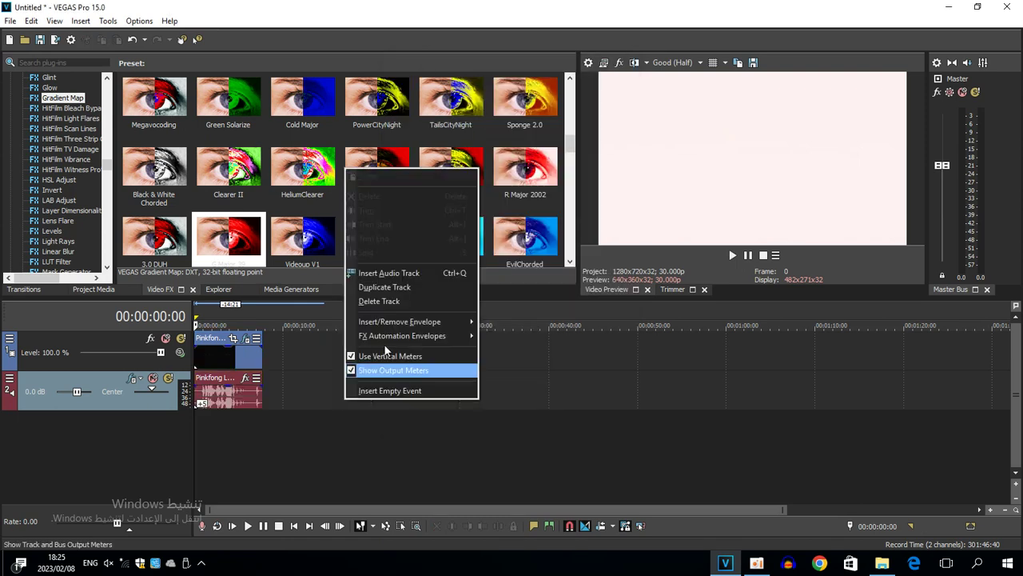
{"action": "left_click", "coordinate": [280, 357]}
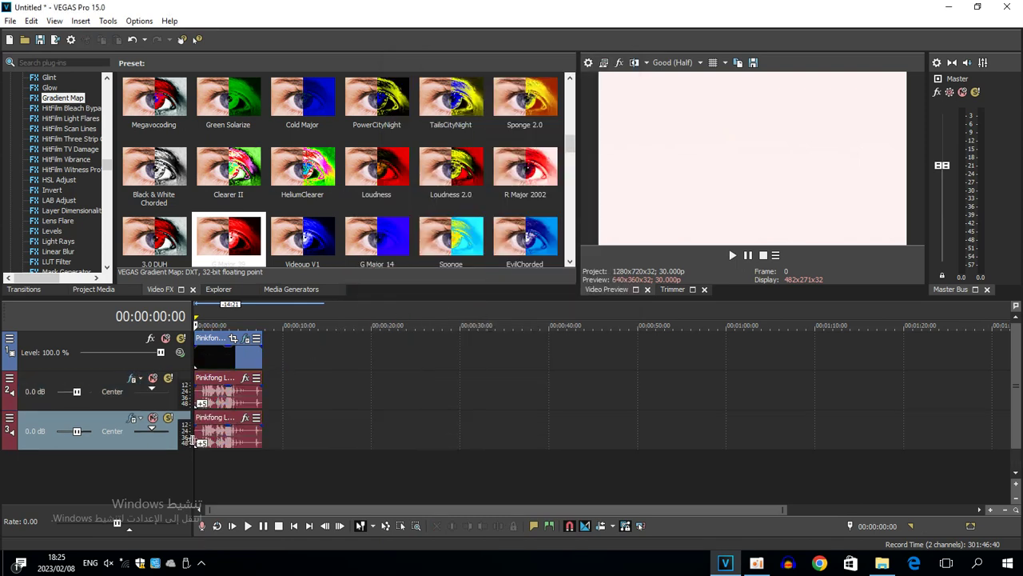
{"action": "left_click", "coordinate": [199, 441]}
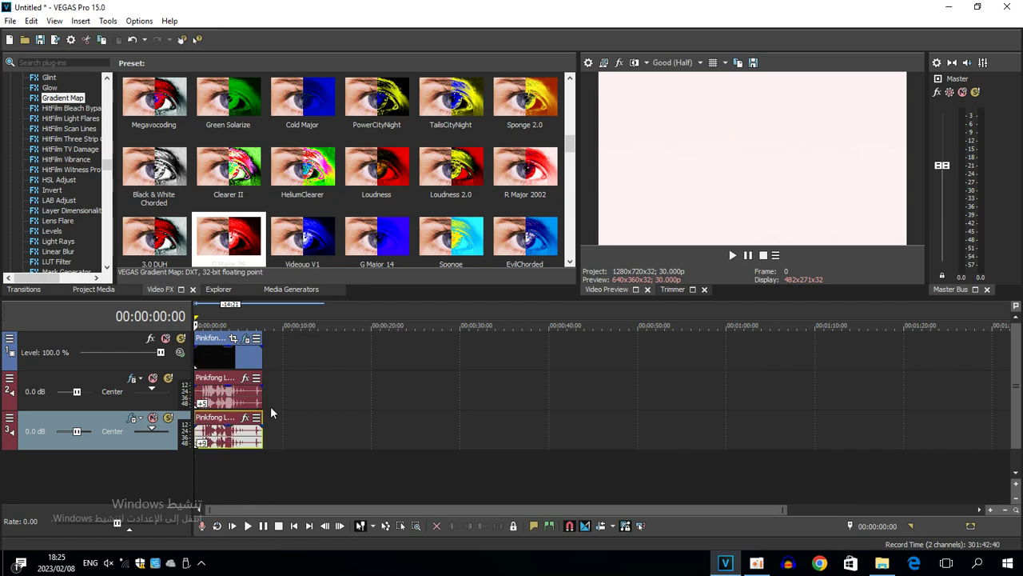
Duplicate audio track 3 and set the pitch change of the copied event on track 4 to 14.190.
{"action": "right_click", "coordinate": [304, 438]}
{"action": "left_click", "coordinate": [352, 325]}
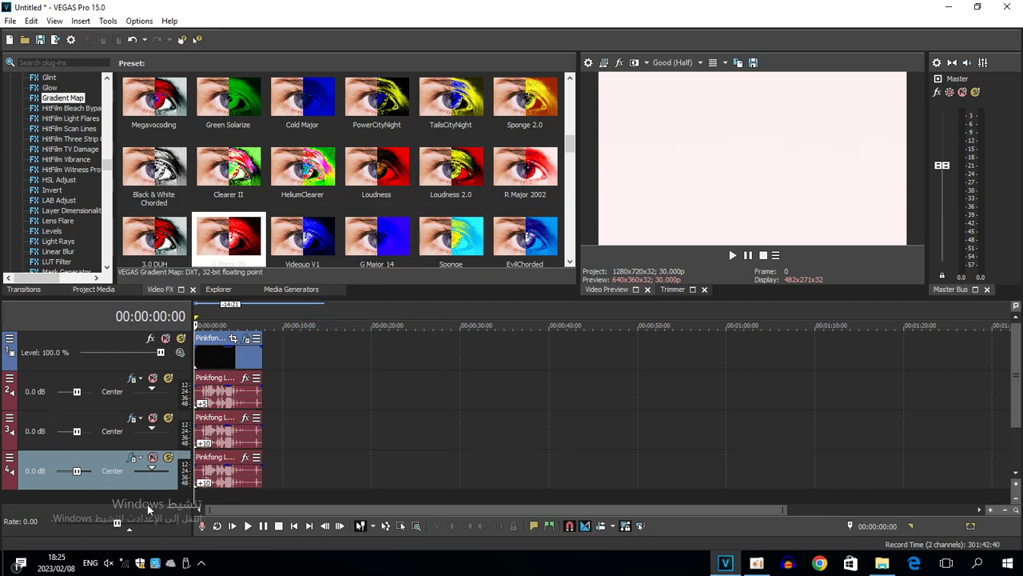
{"action": "right_click", "coordinate": [208, 489]}
{"action": "left_click", "coordinate": [264, 482]}
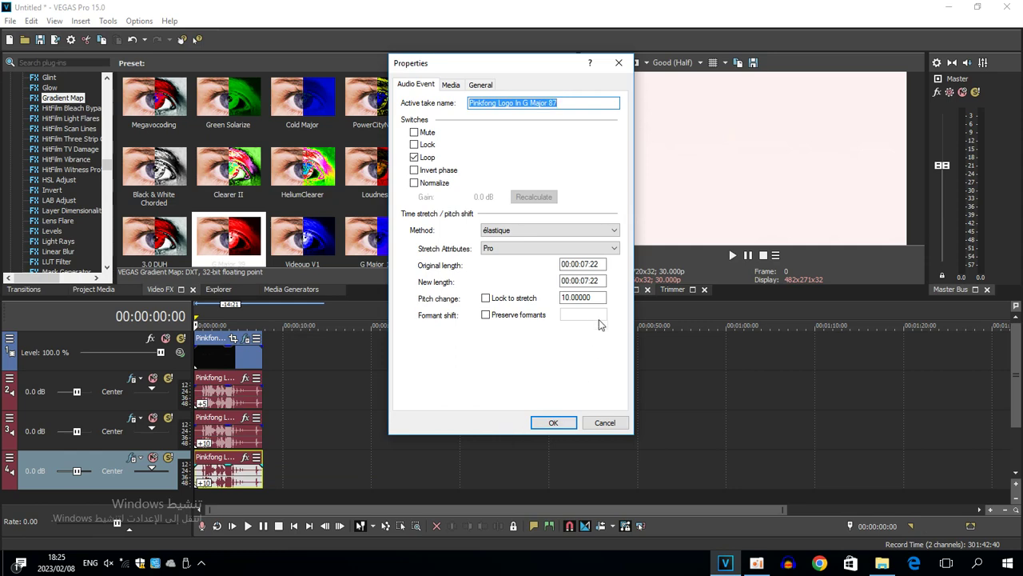
{"action": "left_click_drag", "start_coordinate": [598, 301], "coordinate": [534, 317]}
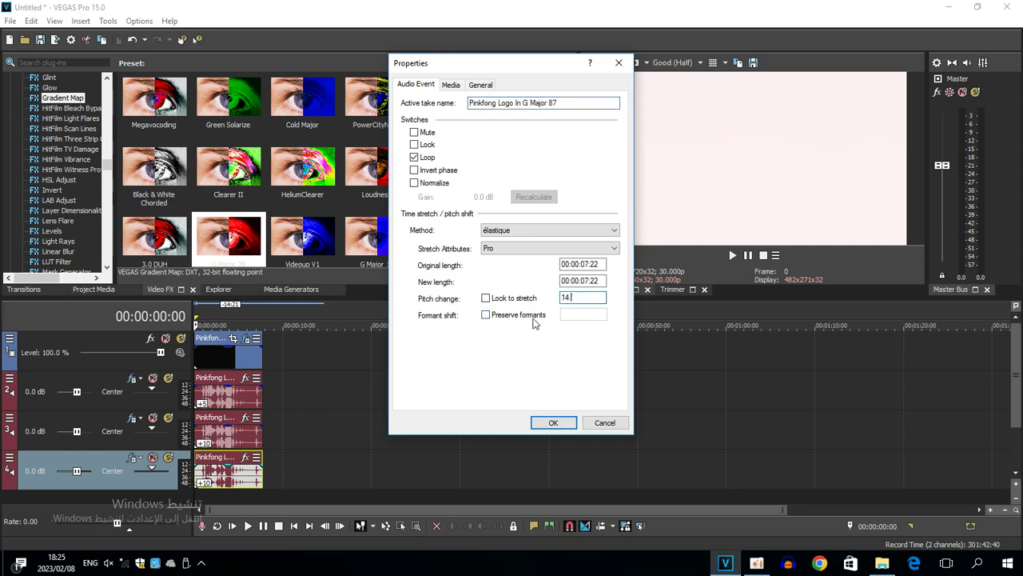
{"action": "left_click", "coordinate": [550, 423]}
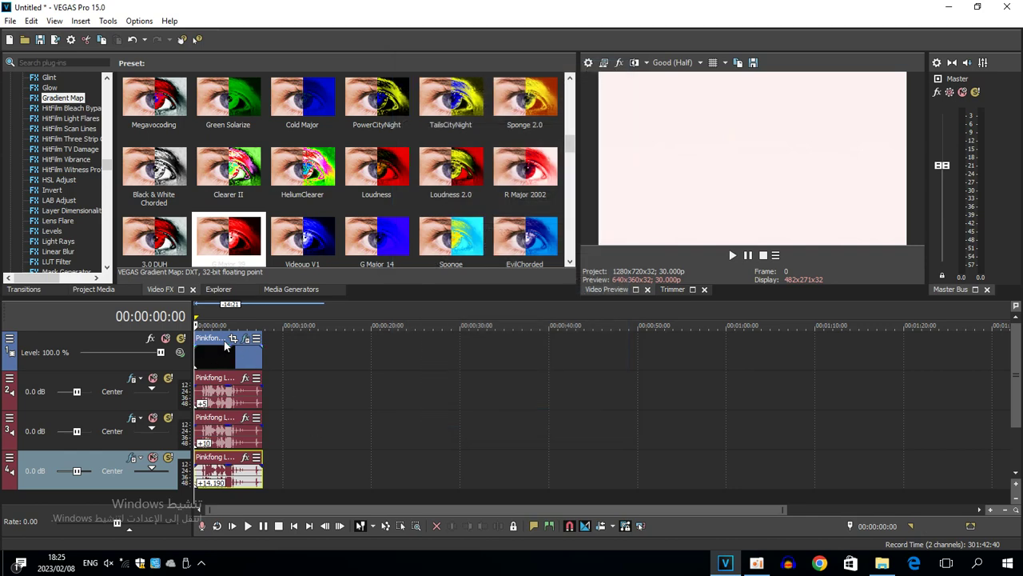
Set the time selection to span the Pinkfong Logo video event at the start of the timeline.
{"action": "left_click", "coordinate": [240, 366]}
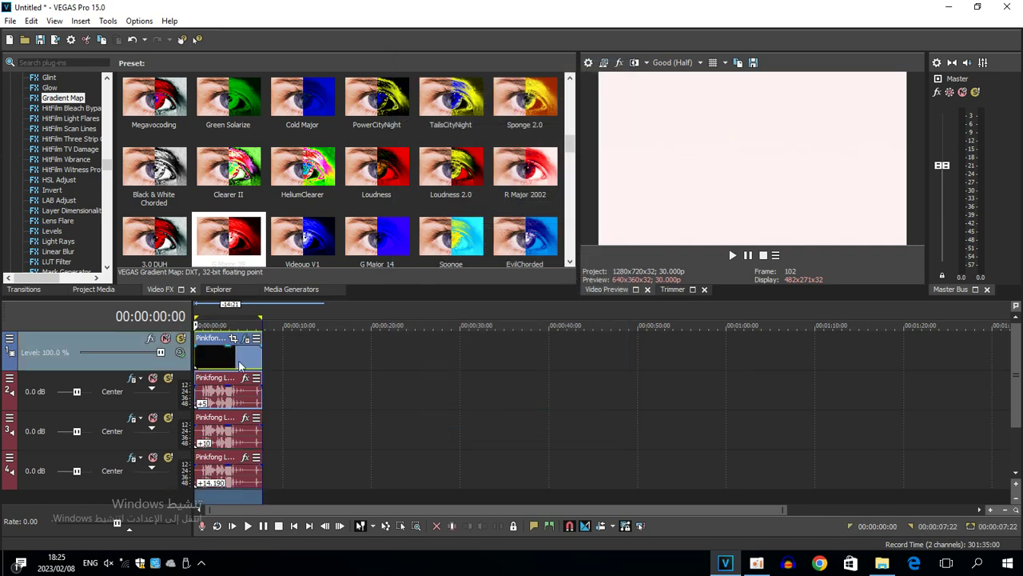
{"action": "left_click", "coordinate": [759, 565]}
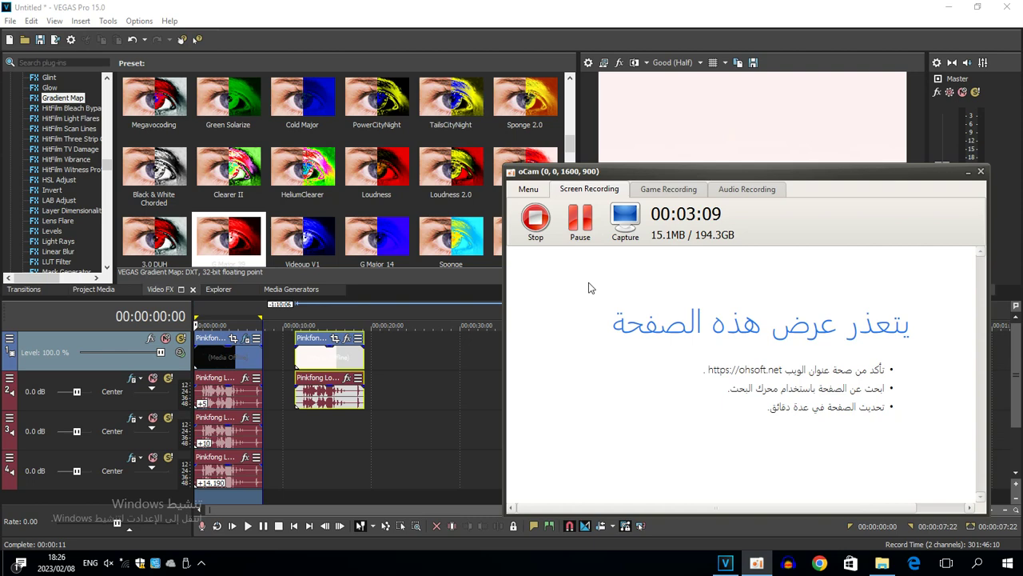
{"action": "left_click", "coordinate": [968, 173]}
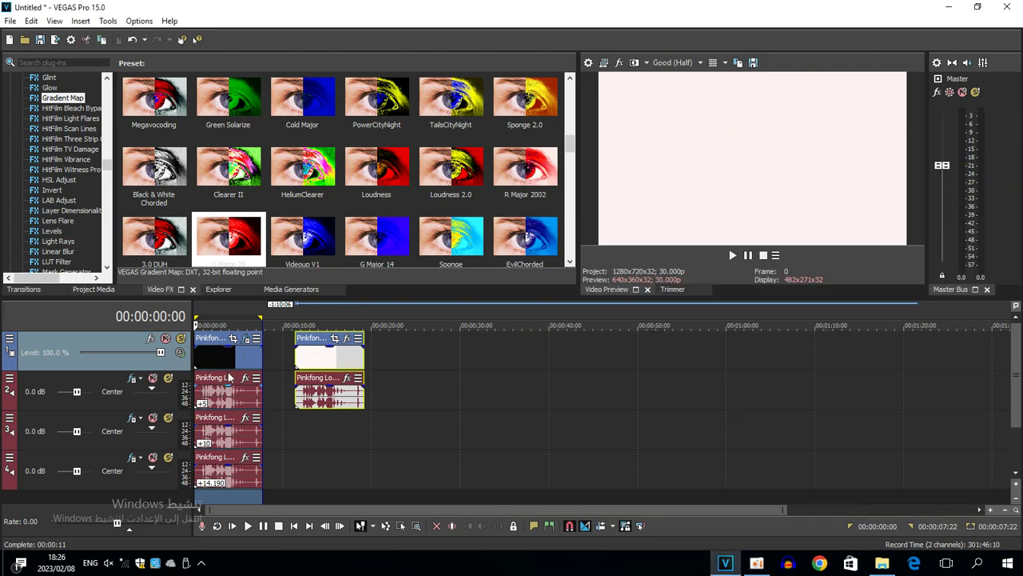
Delete the old Pinkfong Logo video event at the timeline start and its audio events on tracks 2, 3 and 4.
{"action": "right_click", "coordinate": [229, 377]}
{"action": "left_click", "coordinate": [267, 255]}
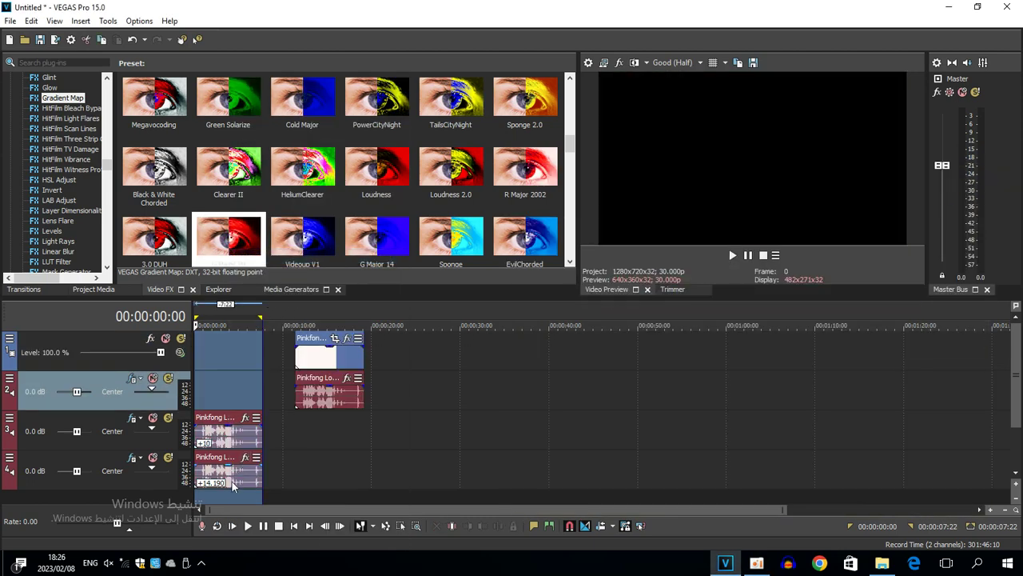
{"action": "right_click", "coordinate": [229, 428]}
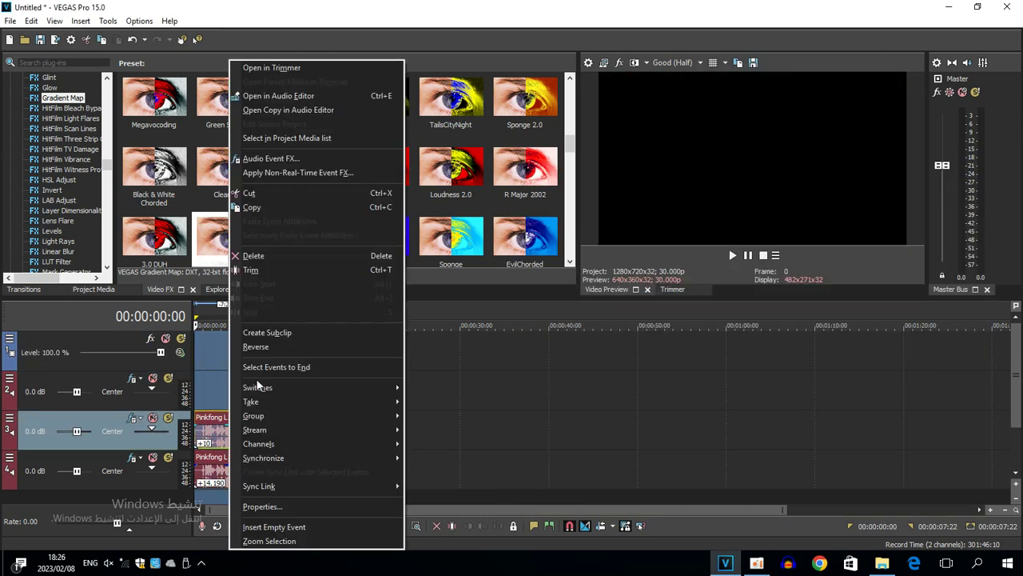
{"action": "left_click", "coordinate": [291, 255]}
{"action": "right_click", "coordinate": [223, 475]}
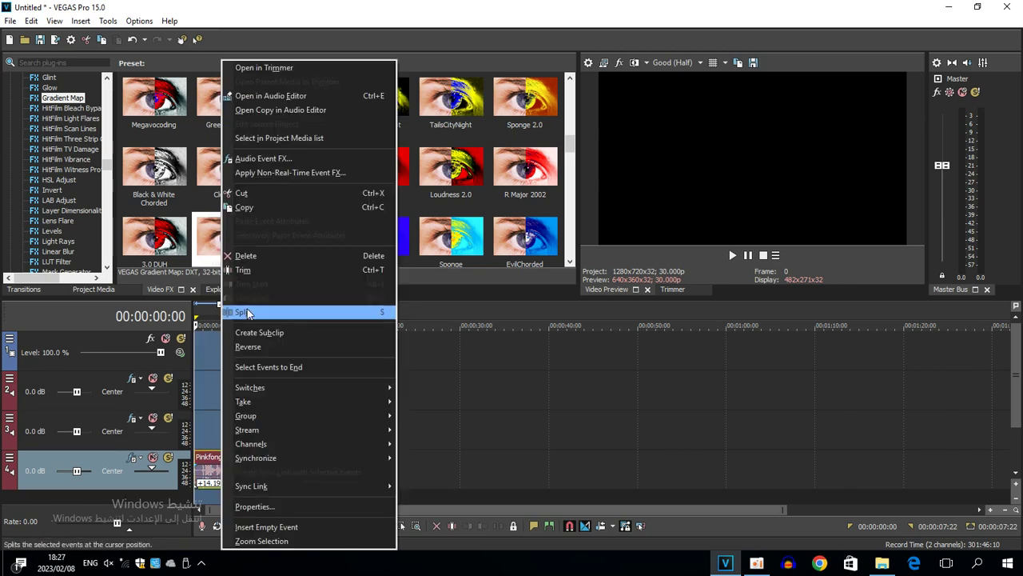
{"action": "left_click", "coordinate": [252, 256]}
Delete the empty audio tracks 4 and 3 and move the remaining Pinkfong Logo clip to the timeline start without a time selection.
{"action": "right_click", "coordinate": [295, 482]}
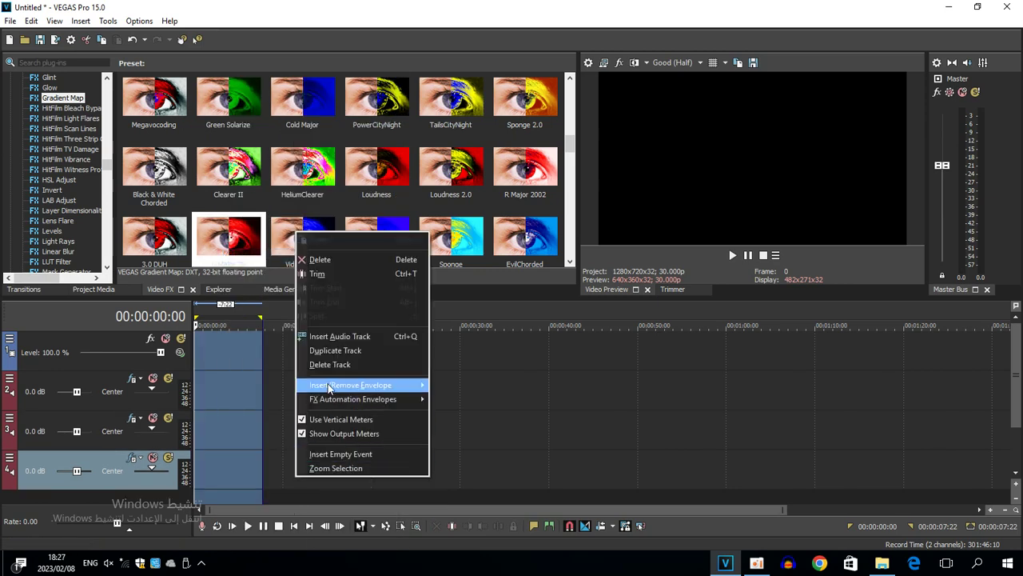
{"action": "left_click", "coordinate": [333, 360]}
{"action": "right_click", "coordinate": [334, 446]}
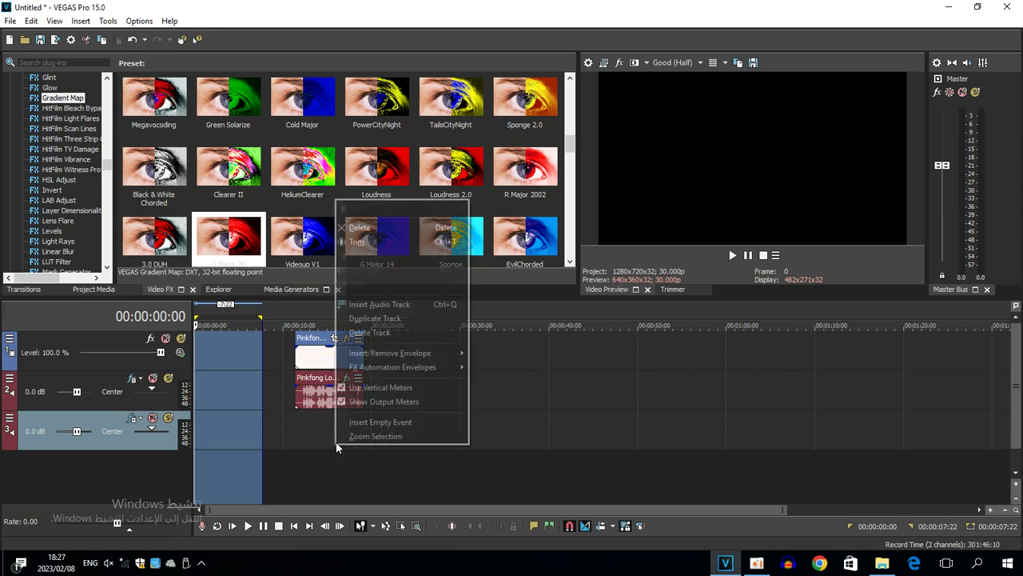
{"action": "left_click", "coordinate": [369, 331]}
{"action": "left_click", "coordinate": [154, 345]}
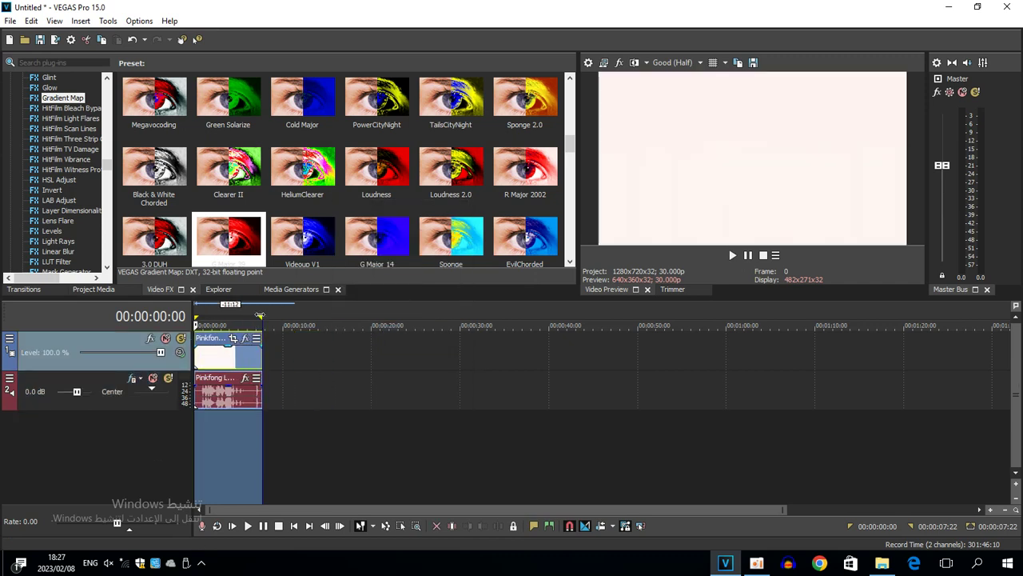
{"action": "key", "text": "Escape"}
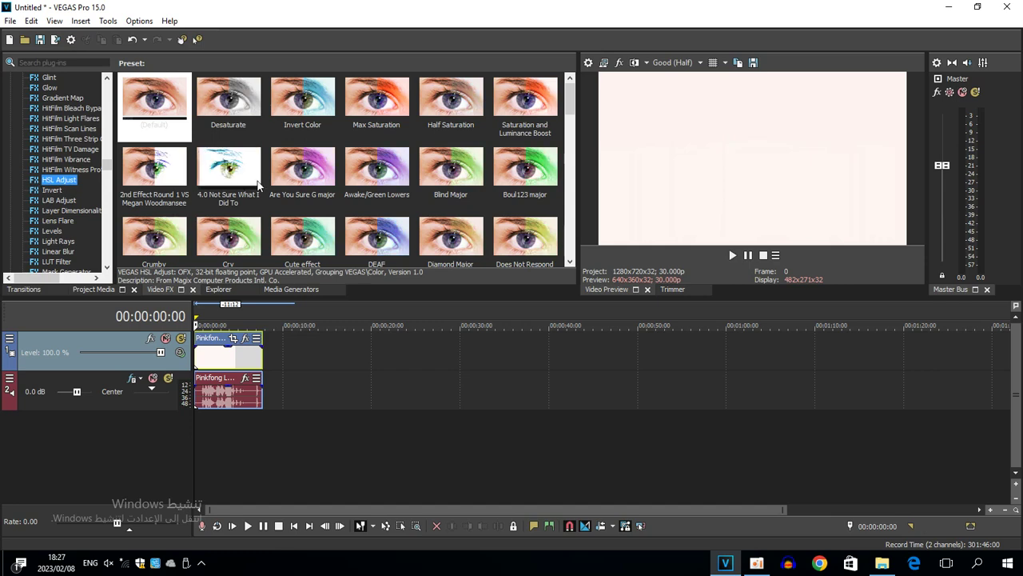
Apply the HSL Adjust effect with the Max Saturation preset to the Pinkfong Logo video event.
{"action": "left_click_drag", "start_coordinate": [360, 109], "coordinate": [359, 113]}
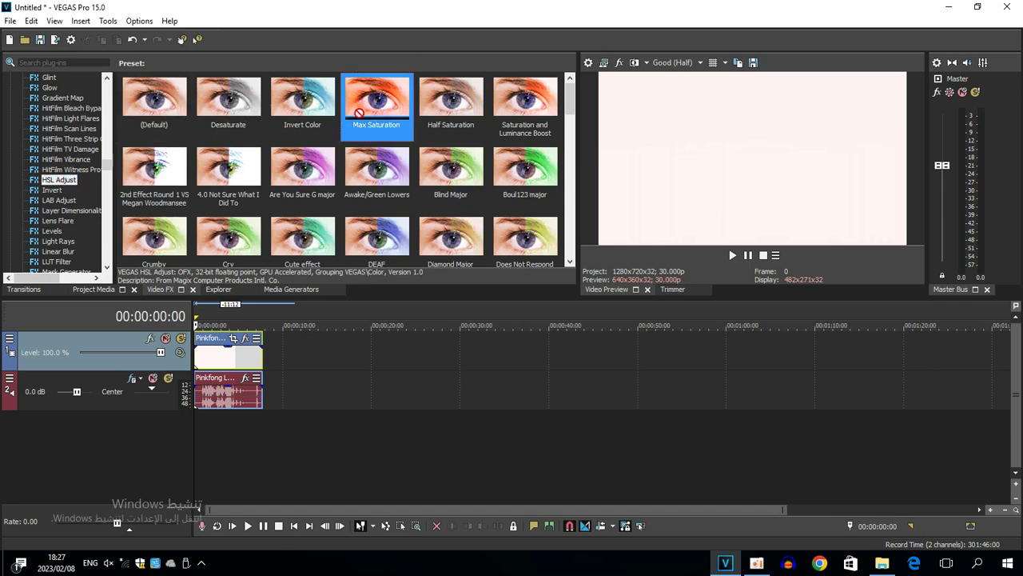
{"action": "left_click_drag", "start_coordinate": [193, 361], "coordinate": [196, 358]}
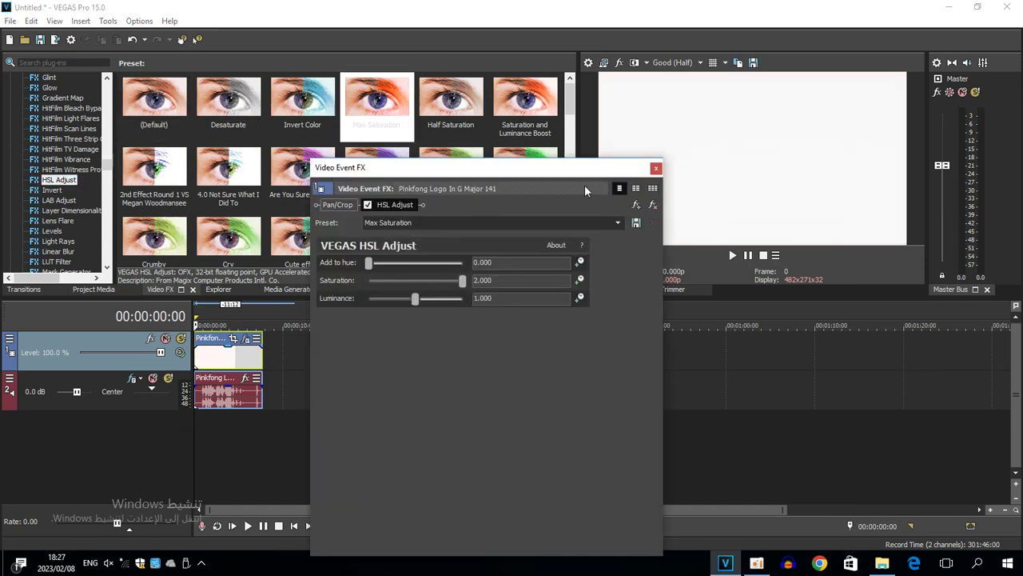
{"action": "left_click", "coordinate": [656, 168]}
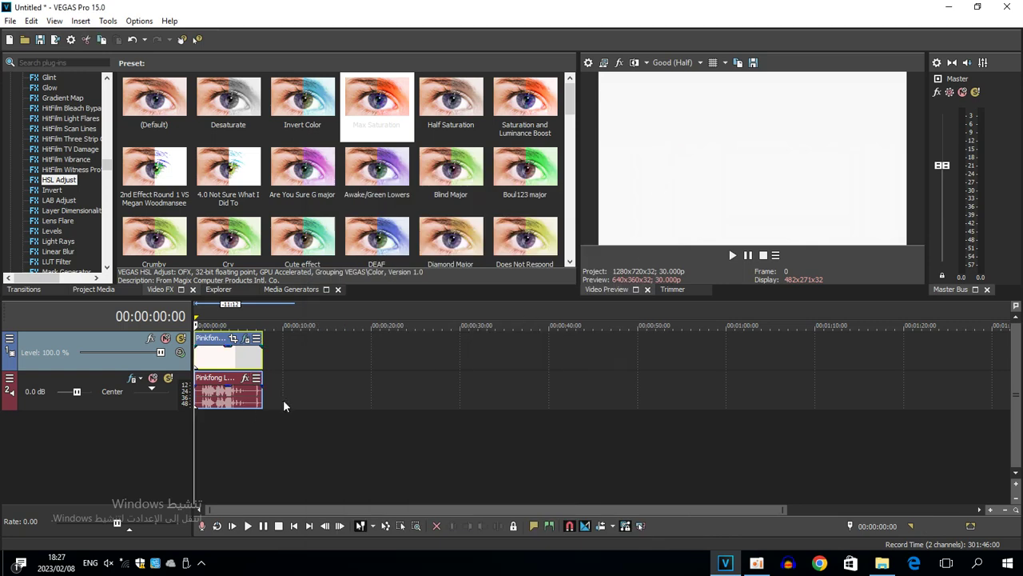
{"action": "right_click", "coordinate": [241, 394]}
{"action": "left_click", "coordinate": [274, 541]}
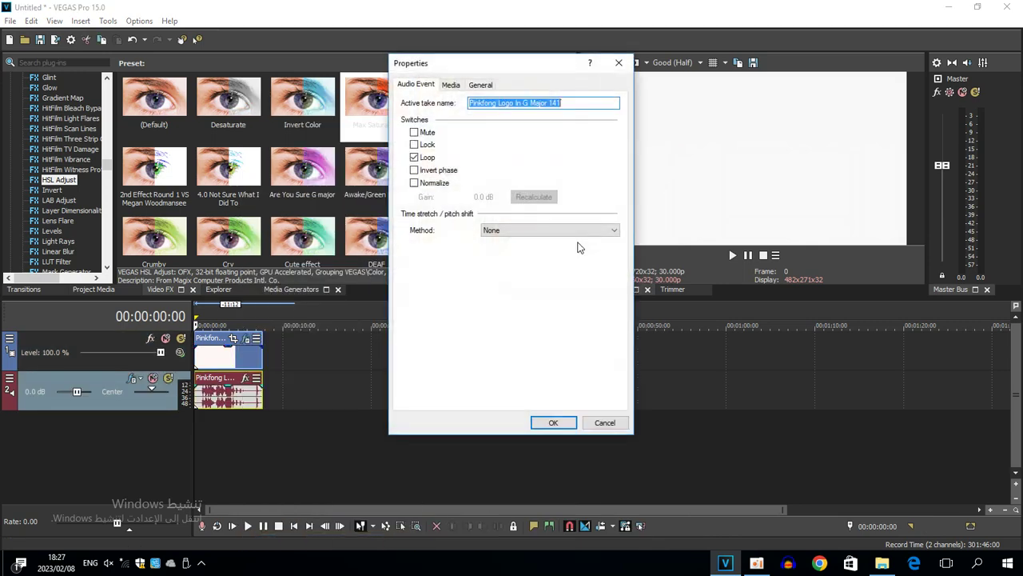
{"action": "left_click", "coordinate": [532, 230]}
{"action": "left_click", "coordinate": [520, 256]}
{"action": "left_click", "coordinate": [528, 248]}
{"action": "left_click", "coordinate": [520, 267]}
{"action": "left_click", "coordinate": [551, 423]}
Duplicate audio track 2 and set the copied event on track 3 to élastique with Pro stretch attributes and a negative pitch change.
{"action": "right_click", "coordinate": [285, 406]}
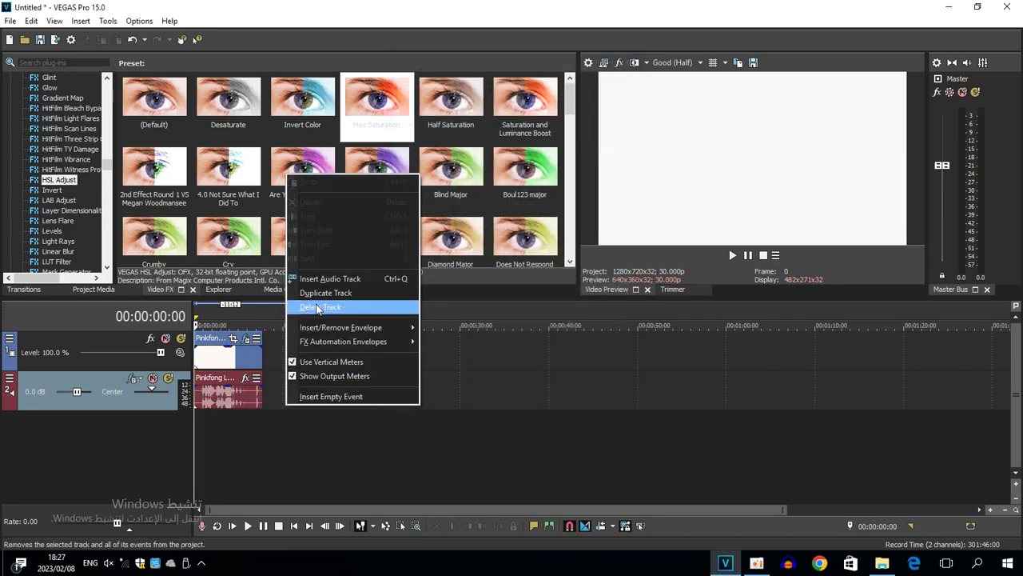
{"action": "left_click", "coordinate": [344, 292]}
{"action": "right_click", "coordinate": [223, 435]}
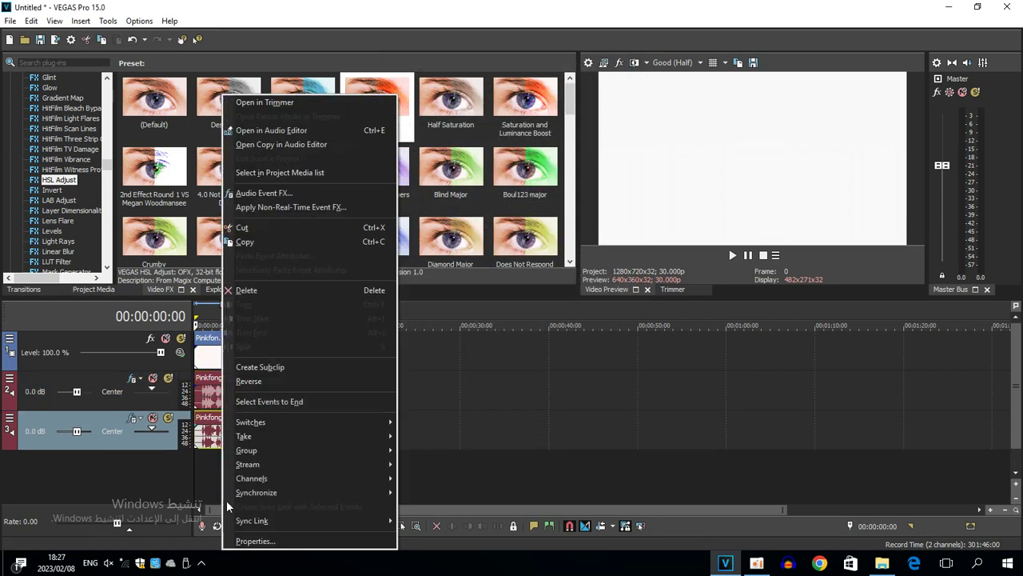
{"action": "left_click", "coordinate": [267, 540]}
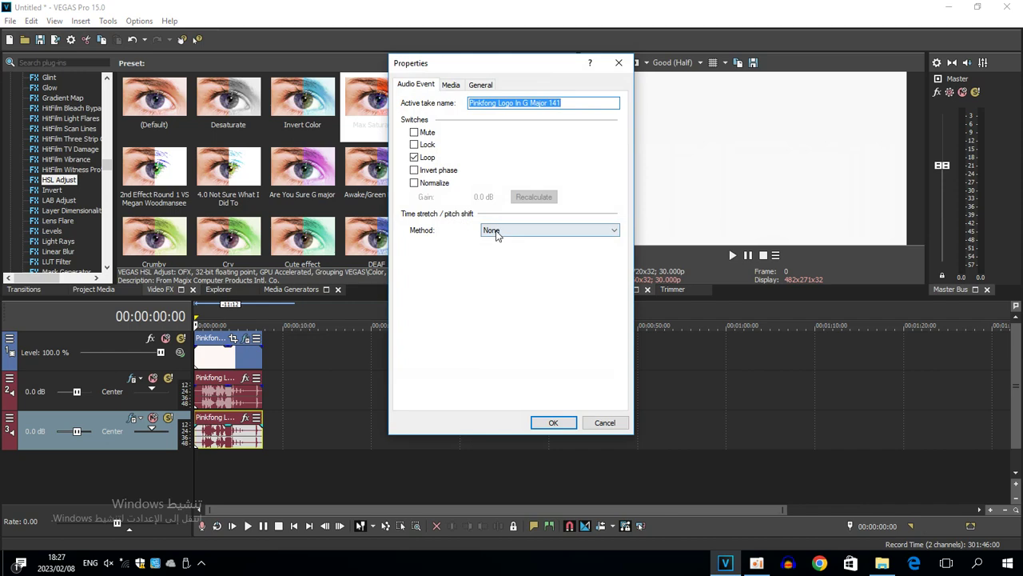
{"action": "left_click", "coordinate": [528, 230]}
{"action": "left_click", "coordinate": [520, 247]}
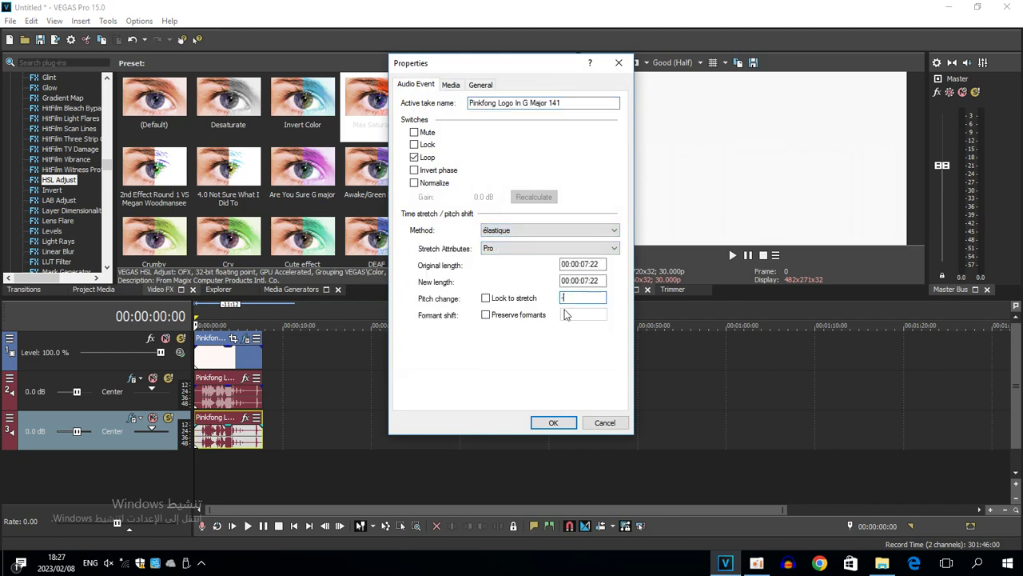
{"action": "left_click", "coordinate": [548, 422]}
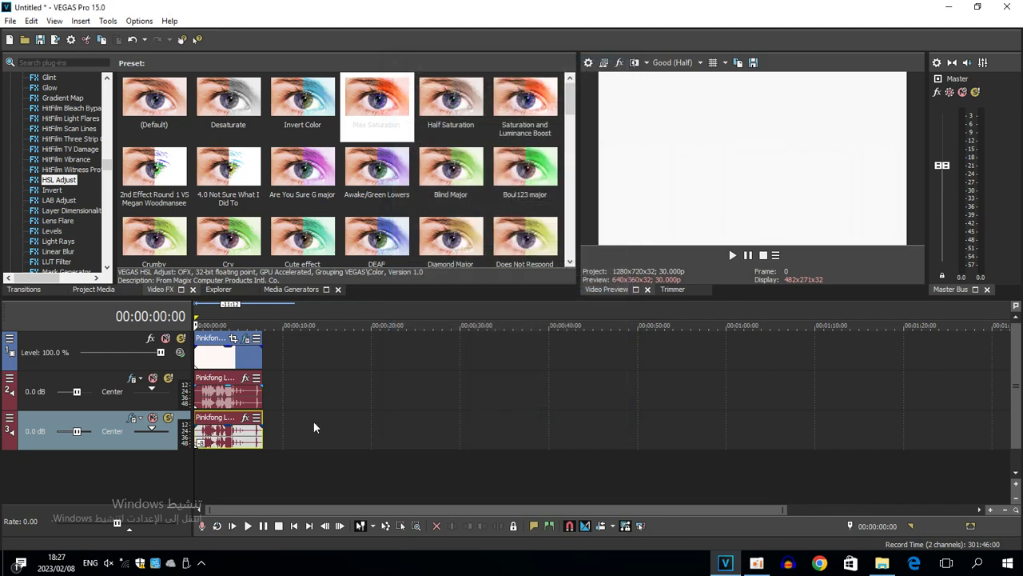
{"action": "left_click", "coordinate": [757, 563]}
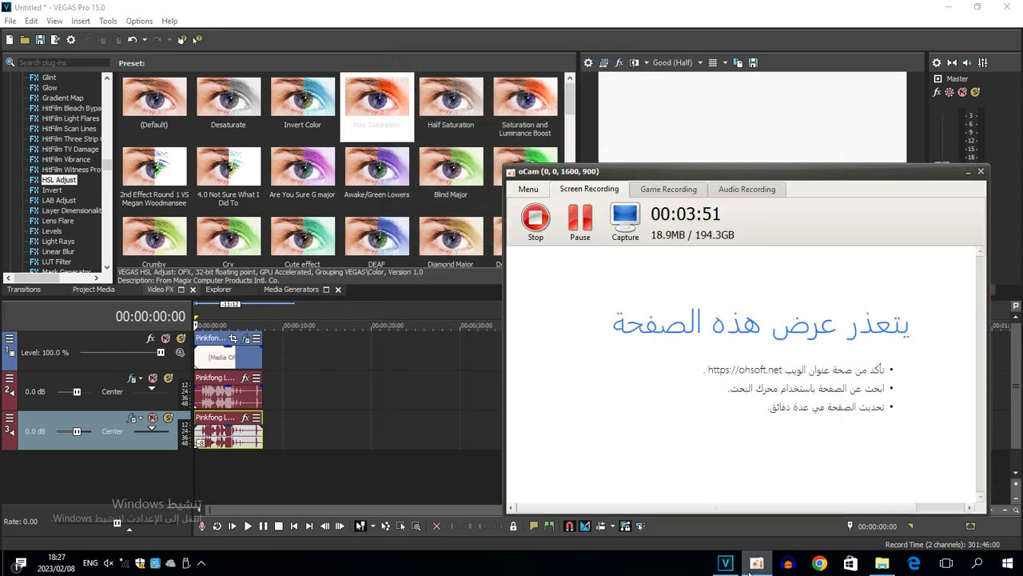
{"action": "left_click", "coordinate": [599, 237]}
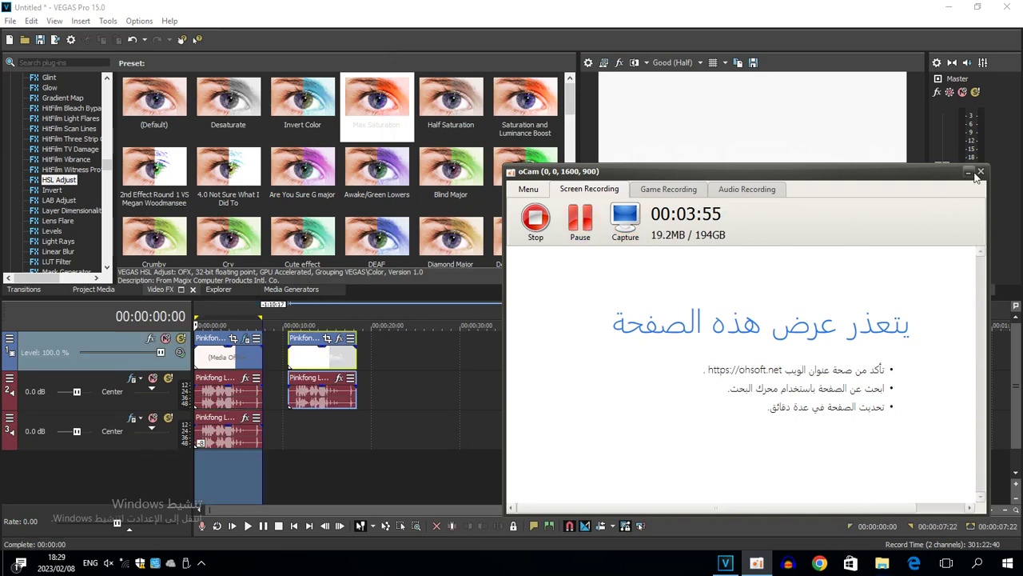
{"action": "left_click", "coordinate": [980, 172]}
Delete the old Pinkfong Logo events at the timeline start and move the newer clip into their place, clearing the time selection.
{"action": "right_click", "coordinate": [233, 352]}
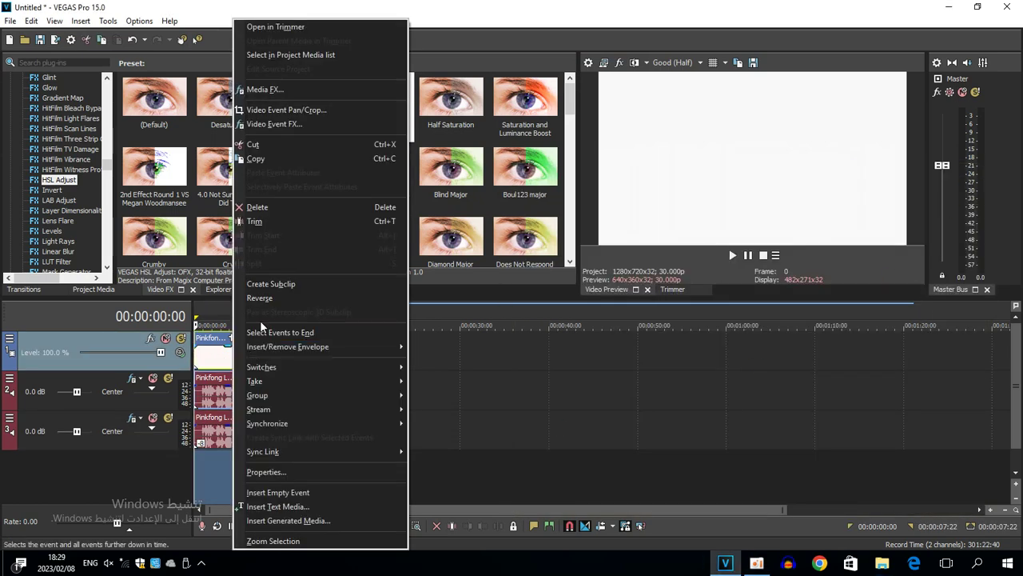
{"action": "left_click", "coordinate": [264, 207]}
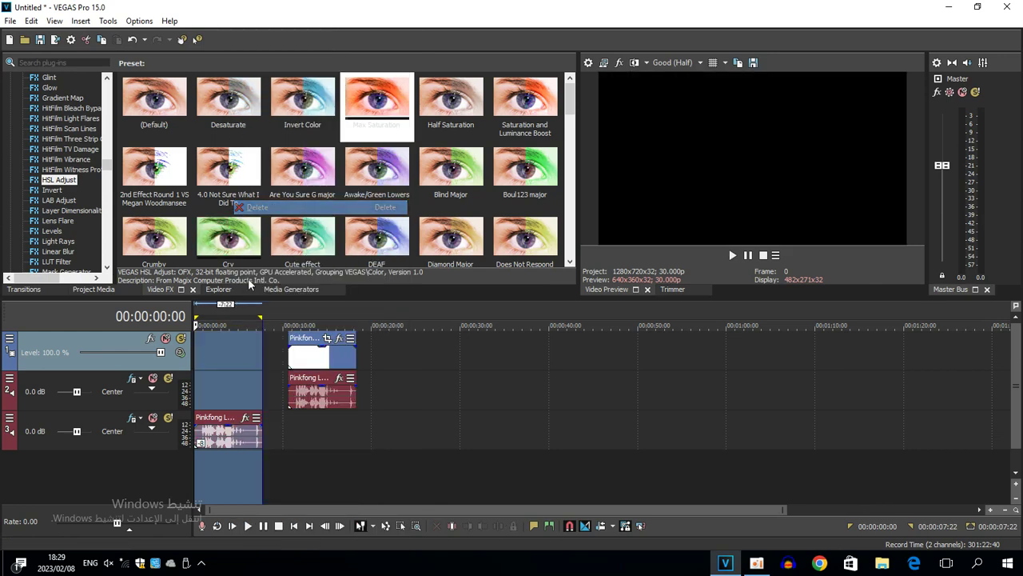
{"action": "right_click", "coordinate": [216, 438]}
{"action": "left_click", "coordinate": [288, 259]}
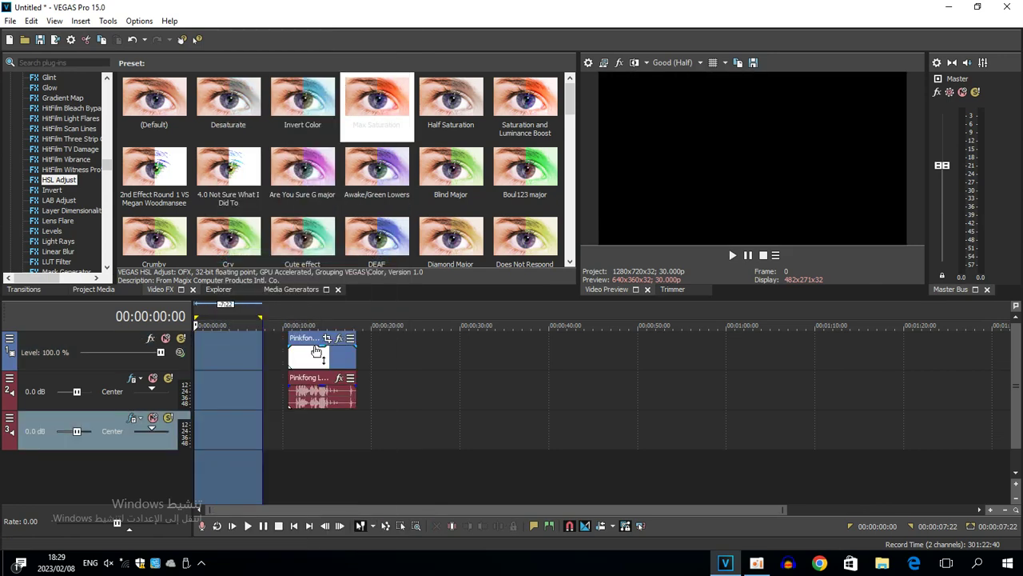
{"action": "left_click_drag", "start_coordinate": [310, 359], "coordinate": [216, 353]}
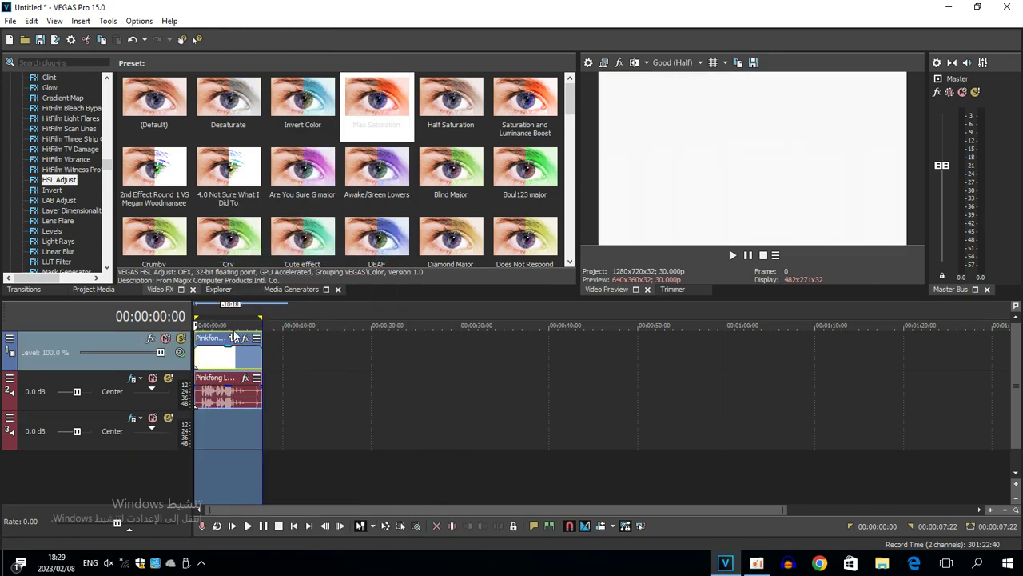
{"action": "key", "text": "Escape"}
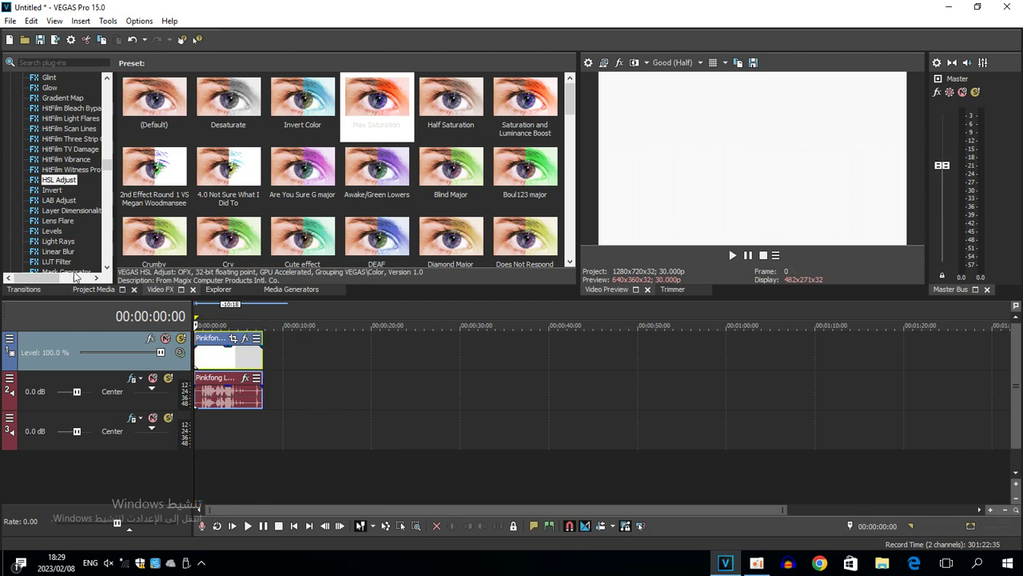
Apply the Invert effect with the (Default) preset to the Pinkfong Logo video event.
{"action": "left_click", "coordinate": [53, 190]}
{"action": "left_click_drag", "start_coordinate": [147, 111], "coordinate": [231, 361]}
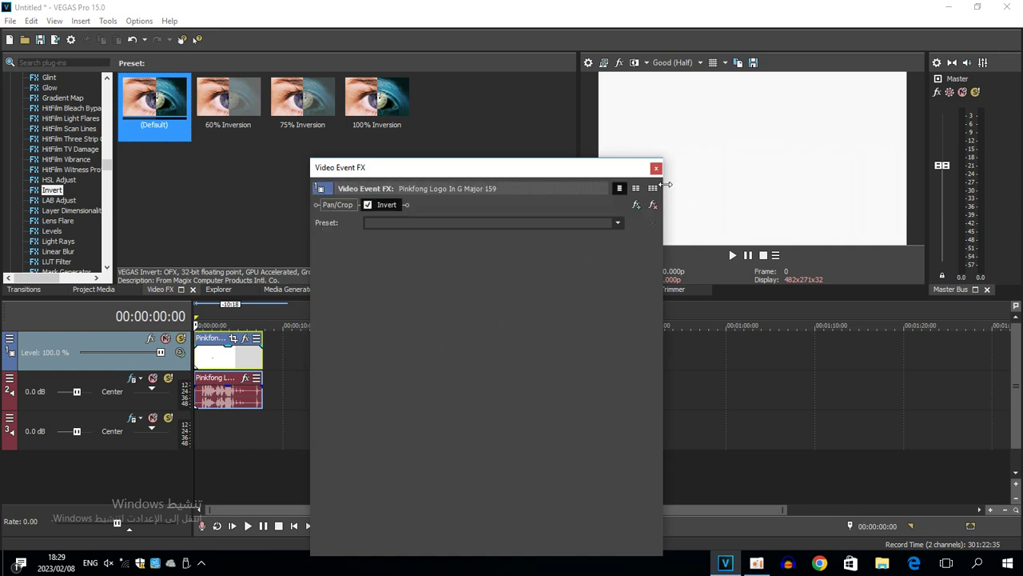
{"action": "left_click", "coordinate": [656, 167]}
Delete the empty audio track 3.
{"action": "right_click", "coordinate": [299, 464]}
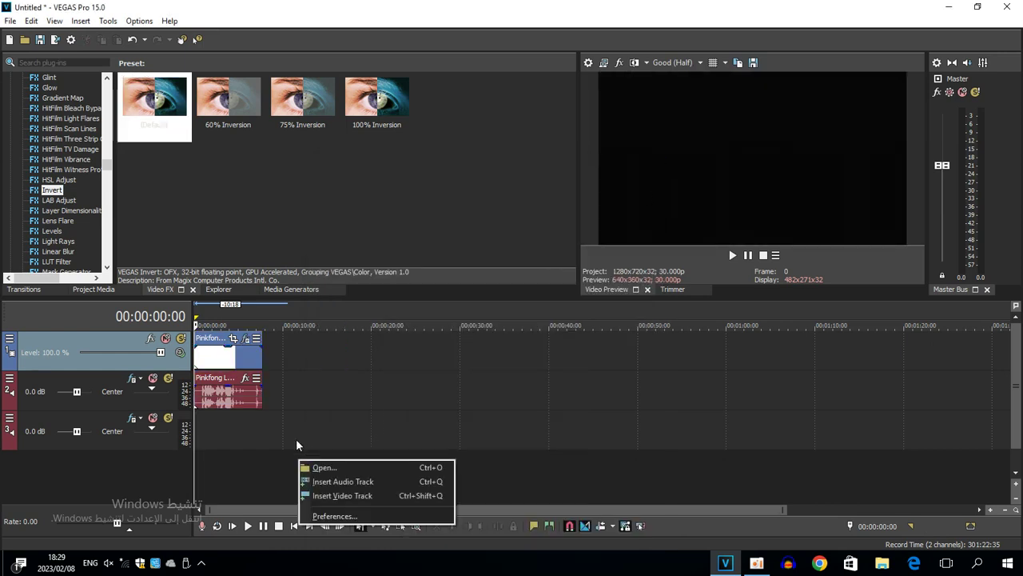
{"action": "right_click", "coordinate": [288, 438]}
{"action": "left_click", "coordinate": [318, 340]}
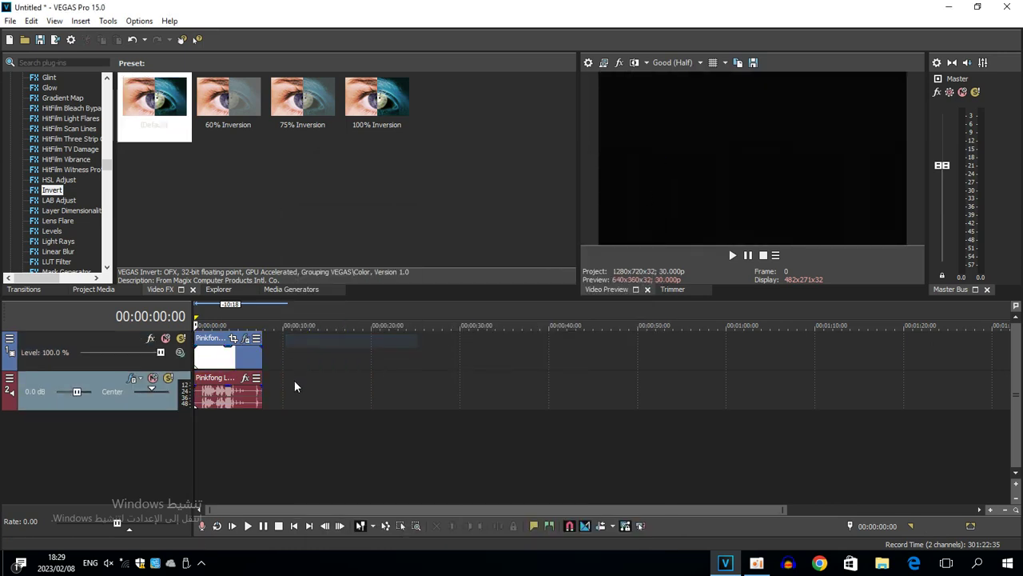
Duplicate audio track 2 and set the track 3 copy to Classic, A17. Drums, unpitched (minimum echo), with a pitch change of 3.
{"action": "right_click", "coordinate": [319, 401]}
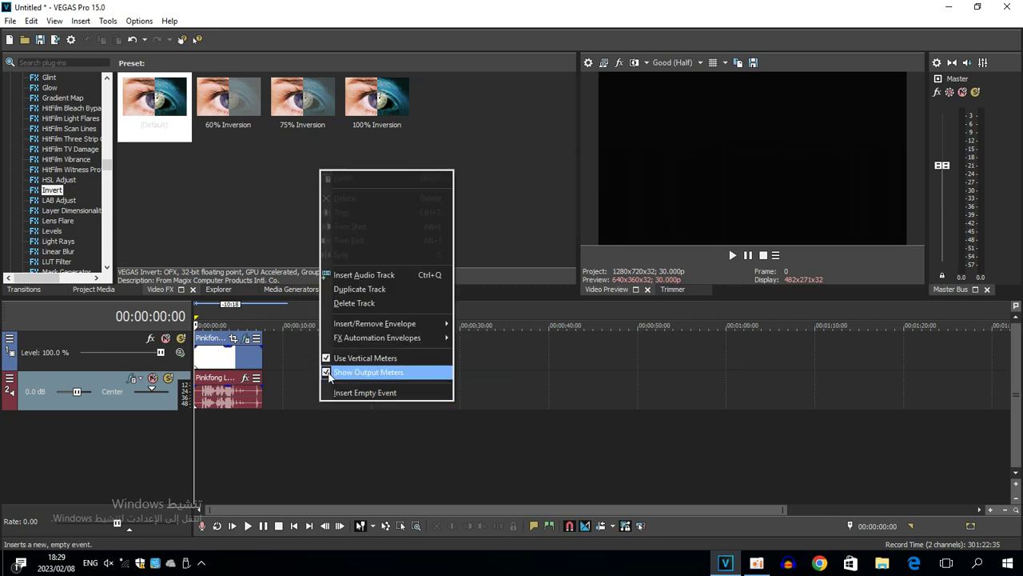
{"action": "left_click", "coordinate": [348, 288]}
{"action": "right_click", "coordinate": [225, 434]}
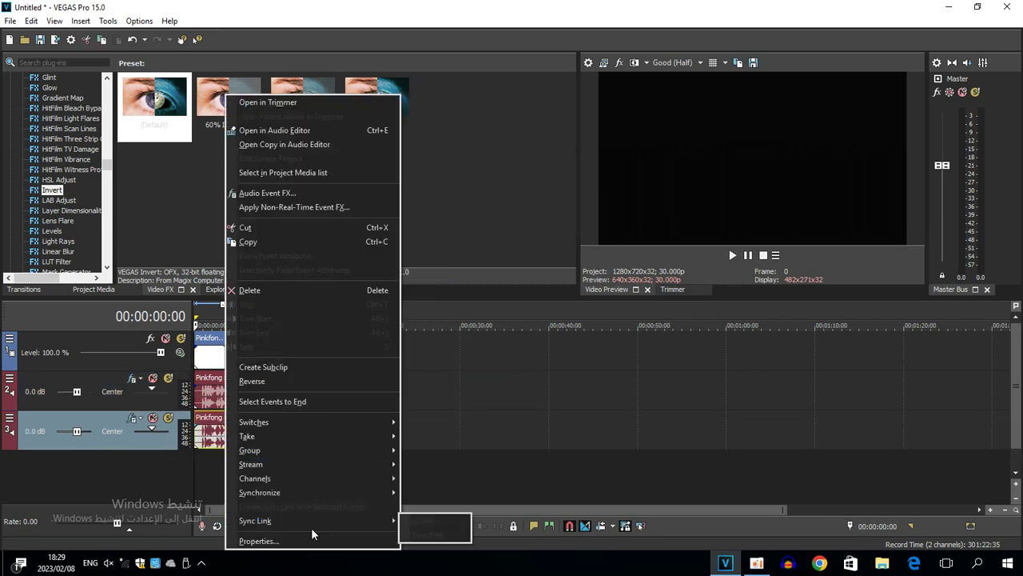
{"action": "left_click", "coordinate": [311, 540]}
{"action": "left_click", "coordinate": [512, 230]}
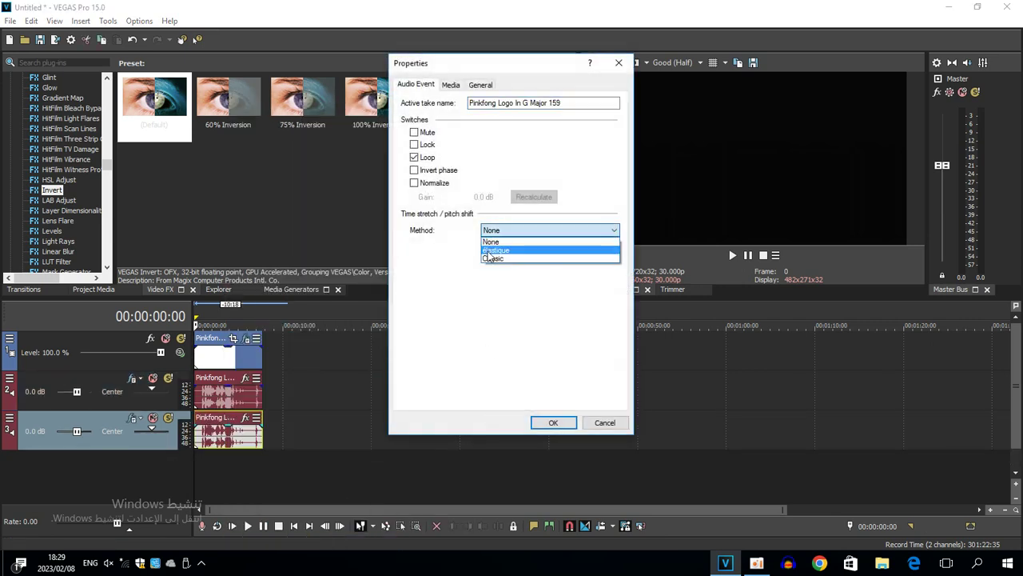
{"action": "left_click", "coordinate": [496, 260]}
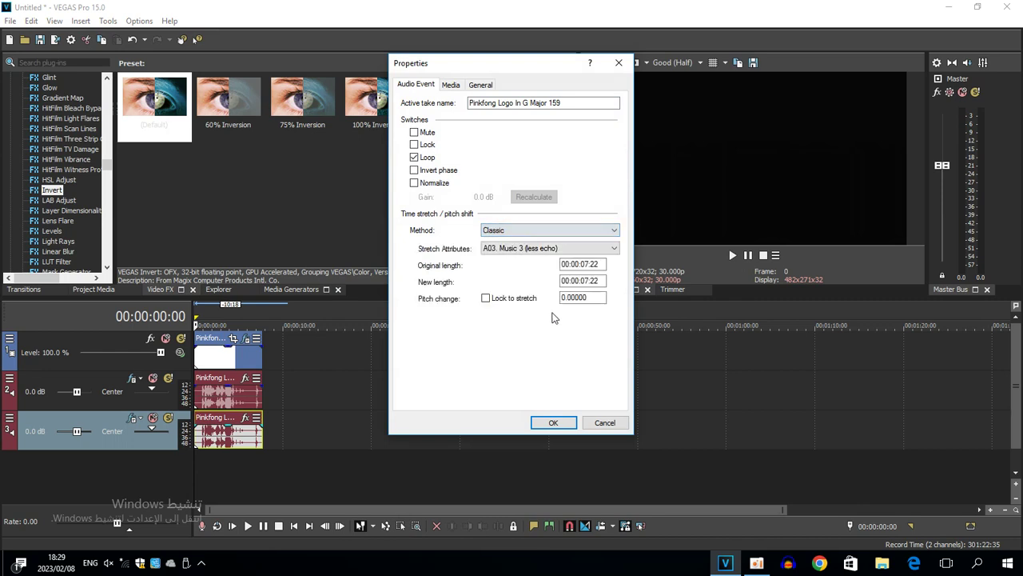
{"action": "left_click", "coordinate": [546, 249]}
{"action": "left_click", "coordinate": [548, 392]}
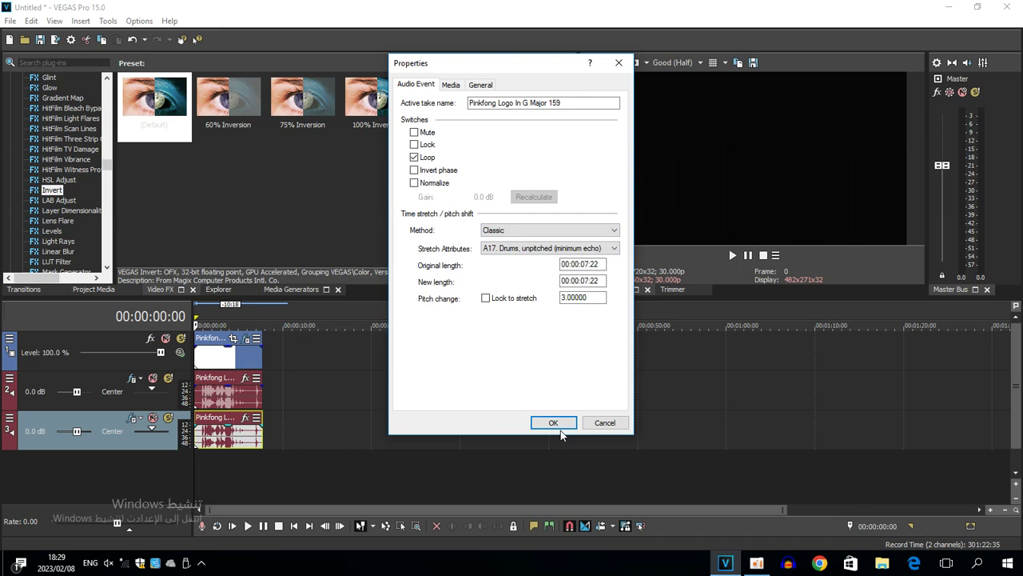
{"action": "left_click", "coordinate": [555, 422]}
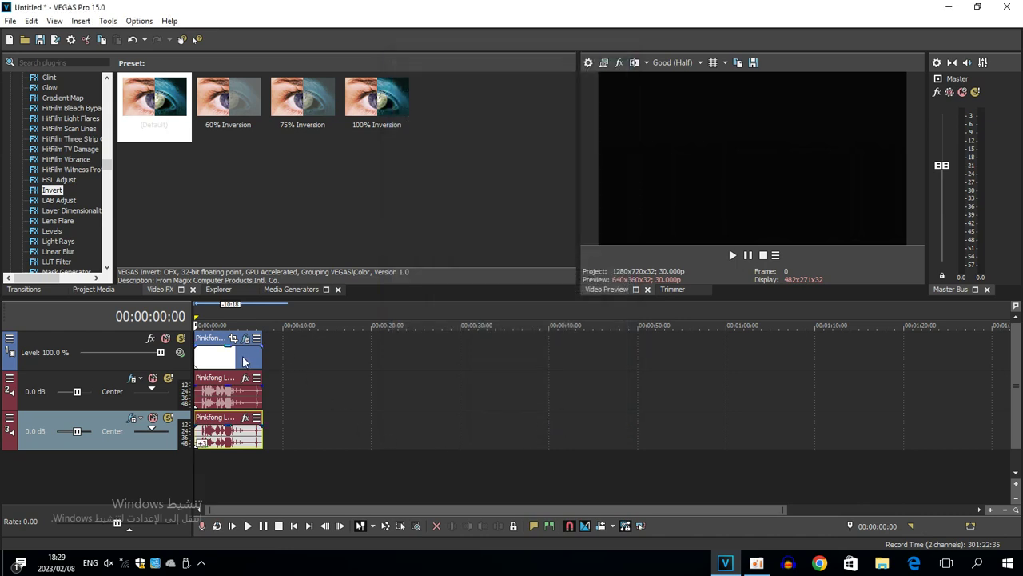
{"action": "left_click", "coordinate": [756, 562]}
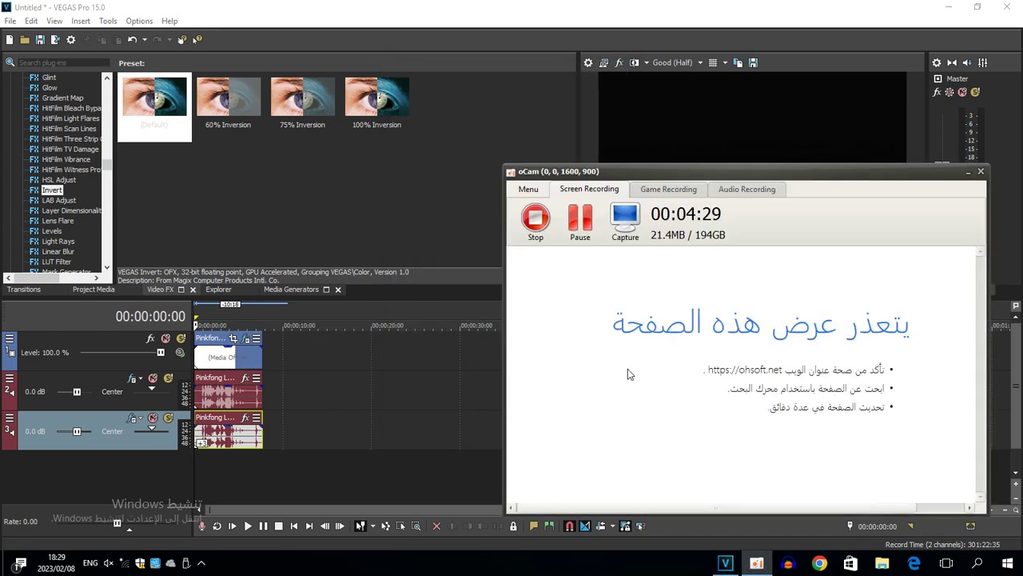
{"action": "left_click", "coordinate": [580, 222]}
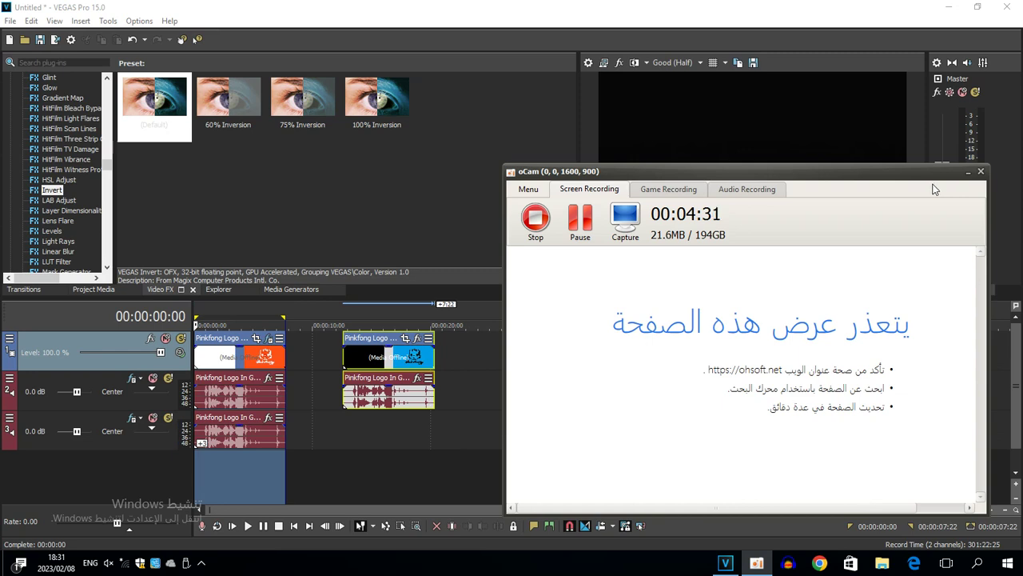
{"action": "left_click", "coordinate": [967, 173]}
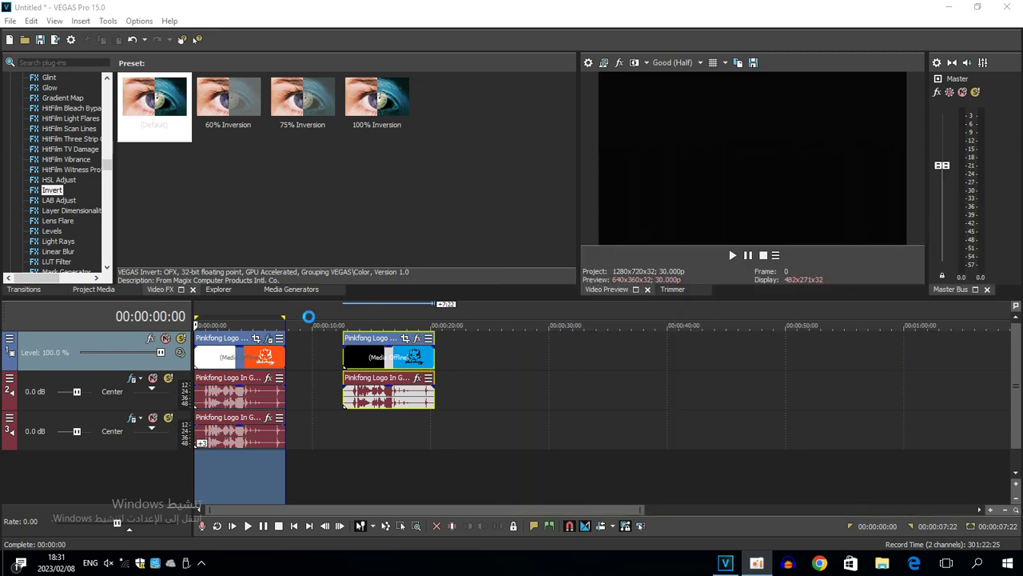
Delete the old Pinkfong Logo video and audio events at the timeline start, including the pitch-shifted copy on track 3.
{"action": "left_click", "coordinate": [256, 350]}
{"action": "right_click", "coordinate": [257, 351]}
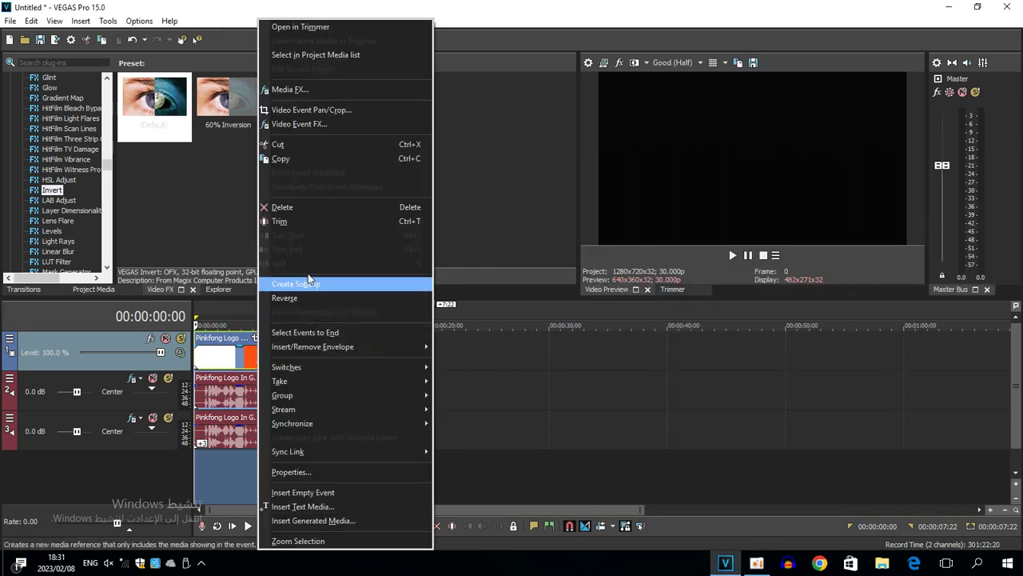
{"action": "left_click", "coordinate": [307, 209]}
{"action": "left_click", "coordinate": [227, 431]}
{"action": "right_click", "coordinate": [240, 432]}
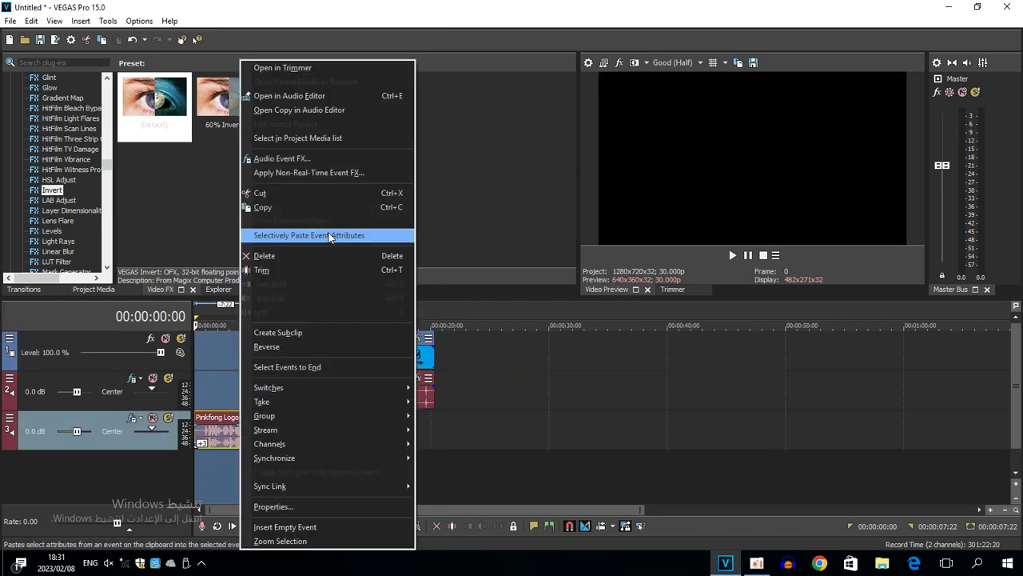
{"action": "left_click", "coordinate": [327, 258]}
Delete the empty audio track 3 and move the newer Pinkfong Logo clip to the timeline start.
{"action": "right_click", "coordinate": [368, 432]}
{"action": "left_click", "coordinate": [400, 322]}
{"action": "left_click_drag", "start_coordinate": [366, 360], "coordinate": [182, 363]}
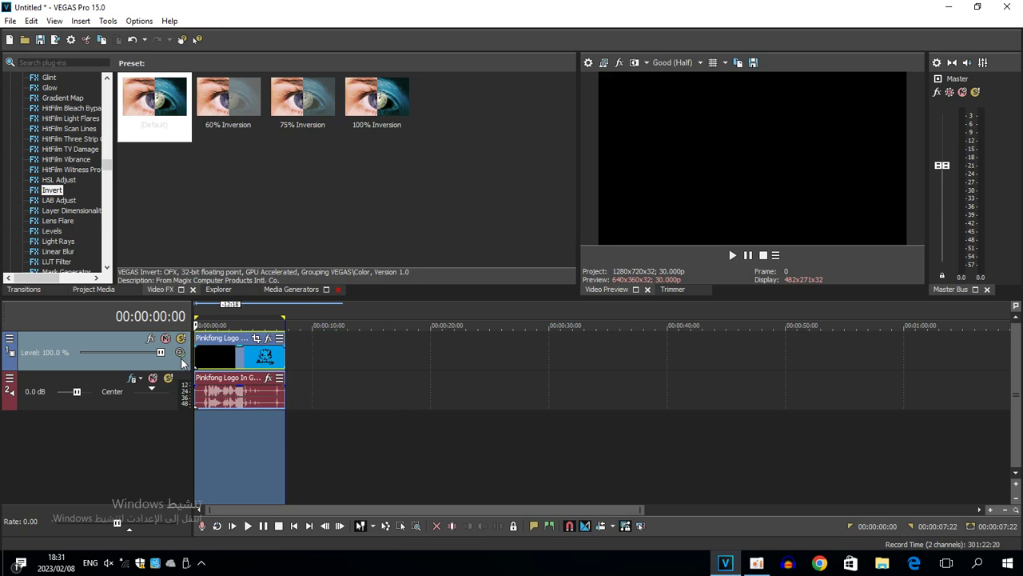
Apply the Wave effect with the Horizontal Only preset to the Pinkfong Logo video event.
{"action": "left_click_drag", "start_coordinate": [108, 172], "coordinate": [44, 231]}
{"action": "scroll", "coordinate": [44, 230], "scroll_direction": "down", "scroll_amount": 5}
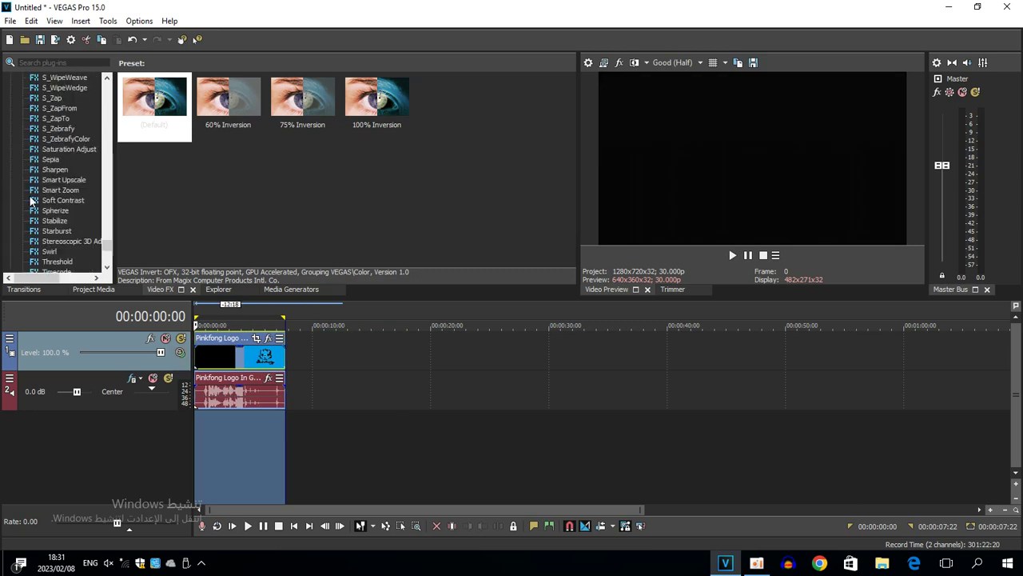
{"action": "left_click", "coordinate": [46, 221]}
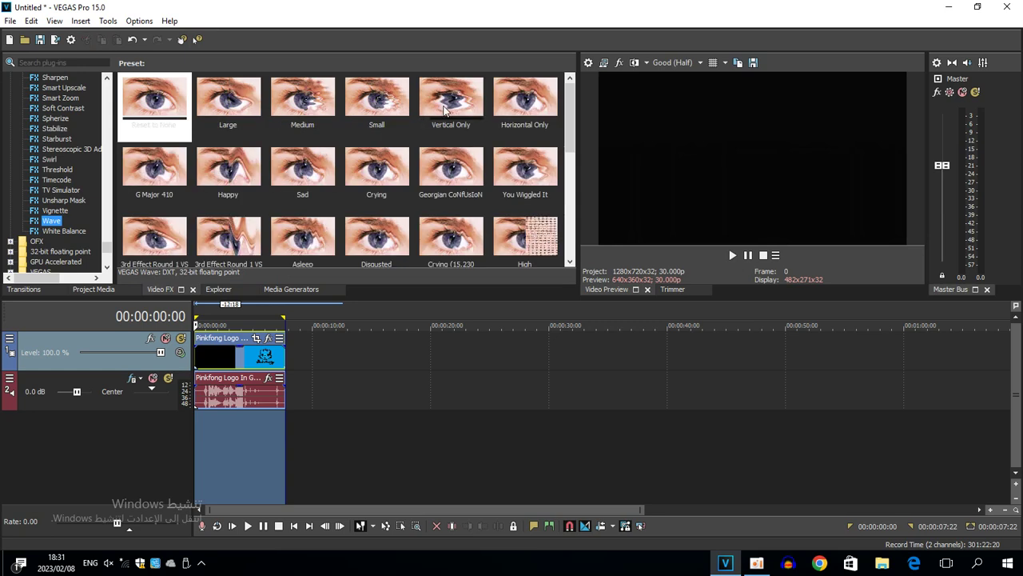
{"action": "left_click_drag", "start_coordinate": [503, 112], "coordinate": [493, 123]}
{"action": "left_click_drag", "start_coordinate": [195, 349], "coordinate": [200, 352]}
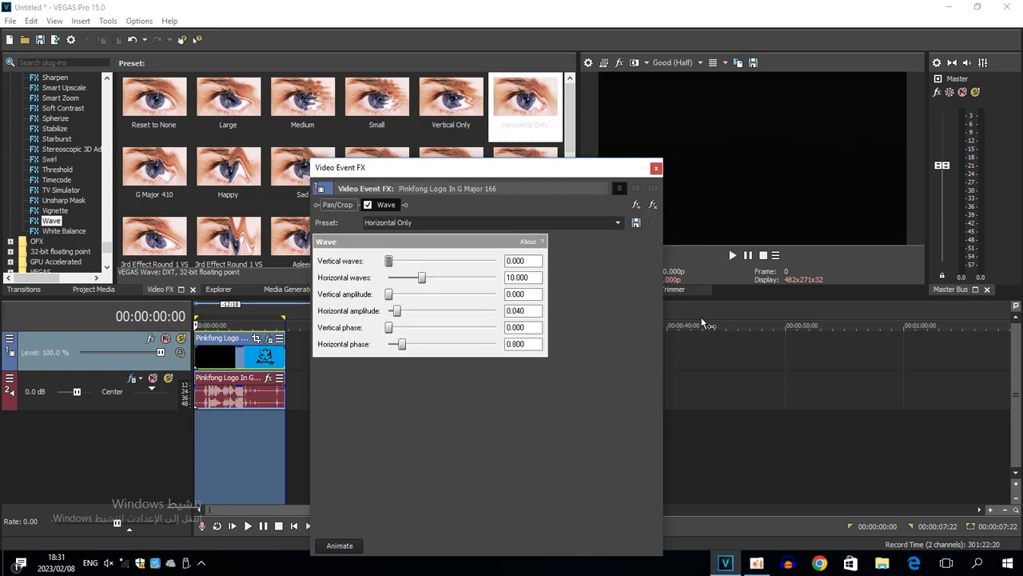
{"action": "left_click", "coordinate": [655, 169]}
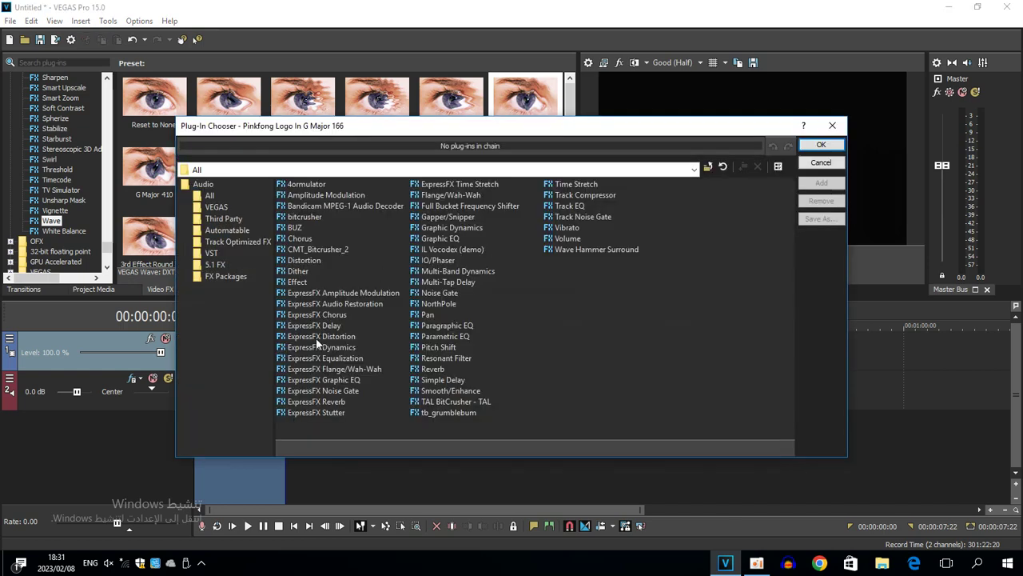
Add ExpressFX Distortion to the Pinkfong Logo audio event on track 2 and choose one of its built-in presets.
{"action": "left_click", "coordinate": [320, 337]}
{"action": "left_click", "coordinate": [836, 184]}
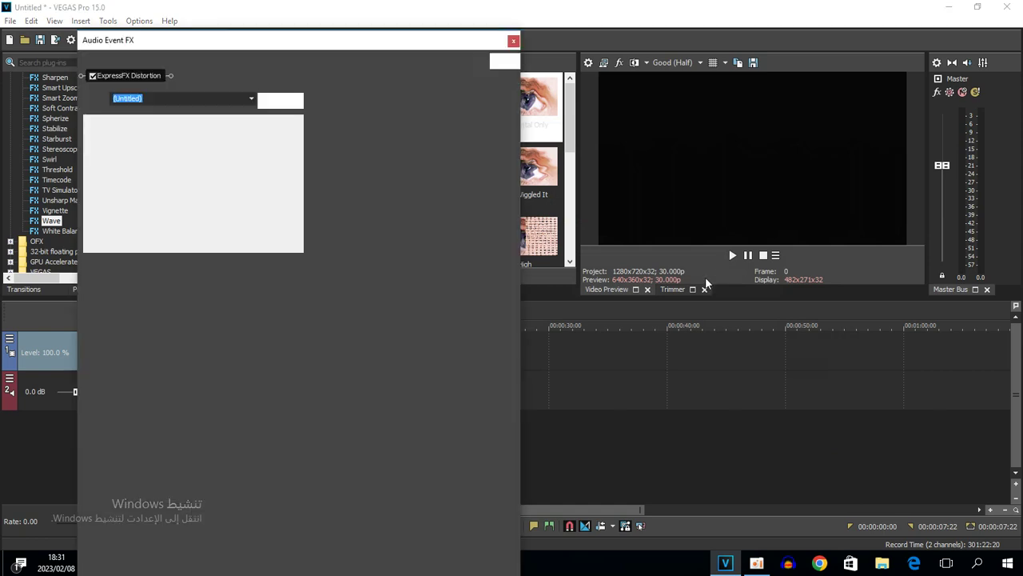
{"action": "left_click", "coordinate": [252, 99]}
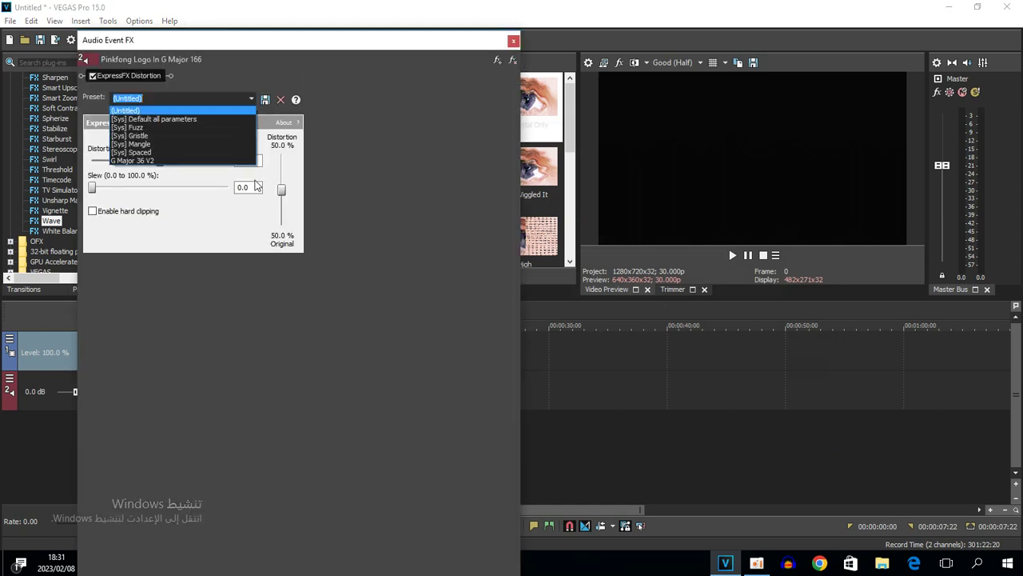
{"action": "left_click", "coordinate": [210, 141]}
{"action": "left_click", "coordinate": [514, 40]}
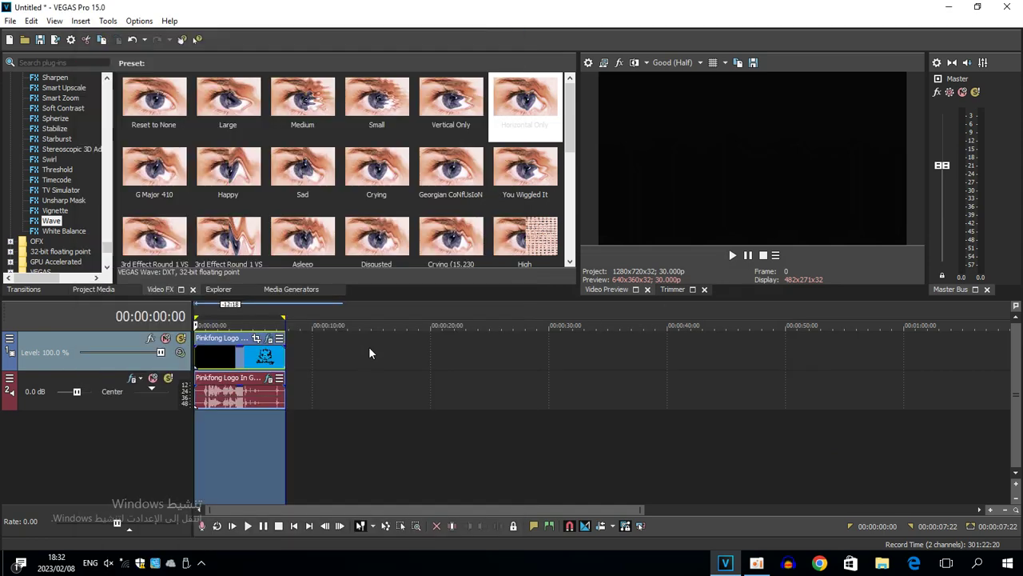
Duplicate audio track 2 and set the copied event to Classic, A17. Drums, unpitched (minimum echo), with a pitch change of 5.
{"action": "right_click", "coordinate": [353, 400]}
{"action": "left_click", "coordinate": [404, 268]}
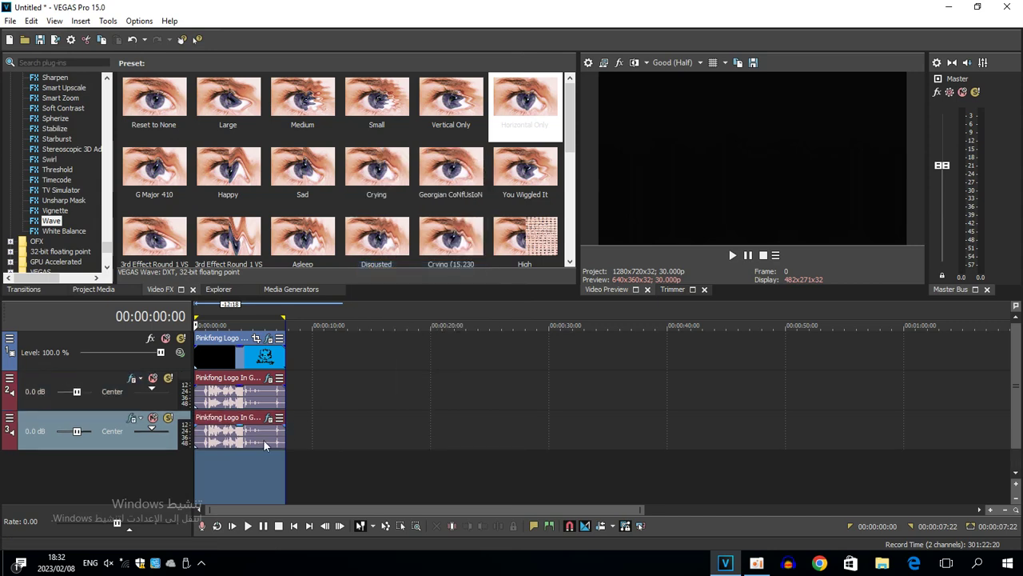
{"action": "right_click", "coordinate": [263, 438]}
{"action": "left_click", "coordinate": [297, 506]}
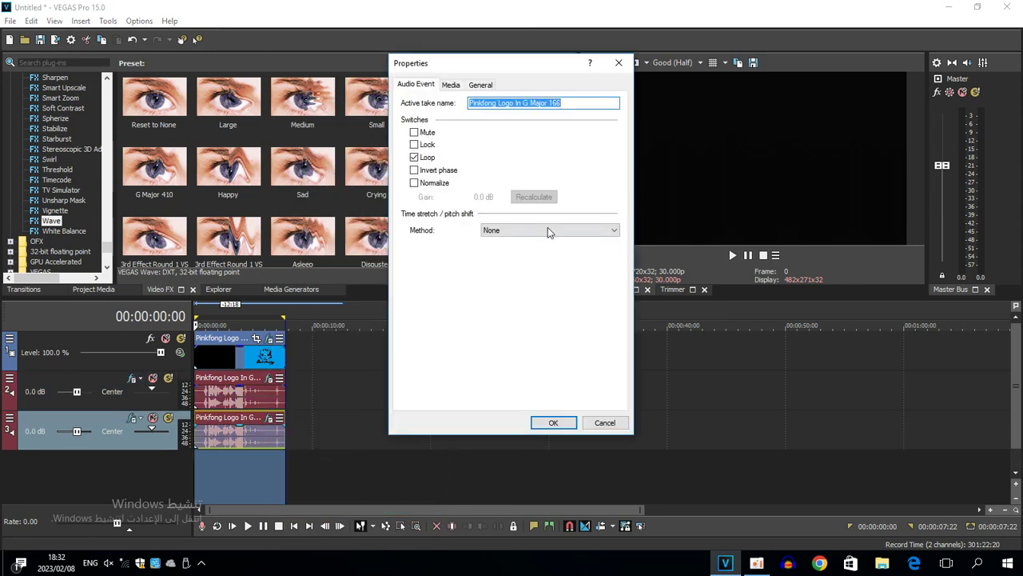
{"action": "left_click", "coordinate": [486, 253]}
{"action": "type", "text": "5"}
{"action": "left_click", "coordinate": [528, 248]}
{"action": "left_click", "coordinate": [527, 398]}
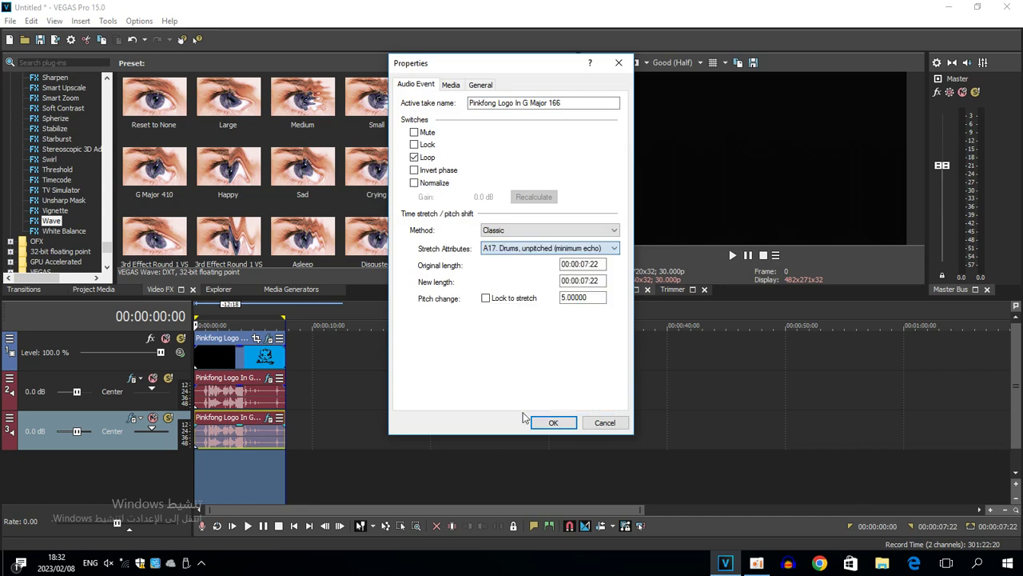
{"action": "left_click", "coordinate": [551, 423]}
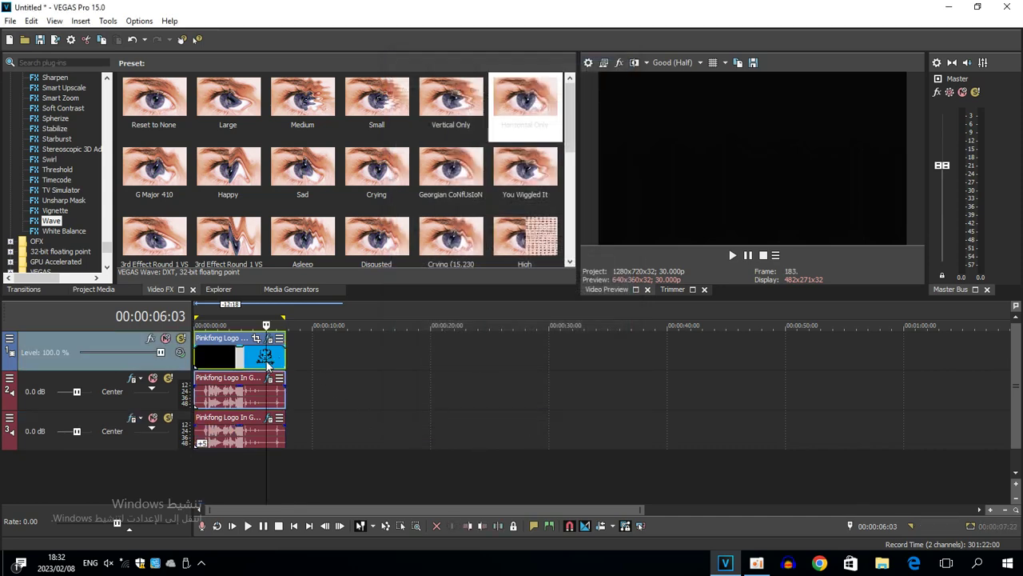
Preview the waved logo frame at 00:00:06:03 and return the playhead to the timeline start.
{"action": "left_click", "coordinate": [266, 364]}
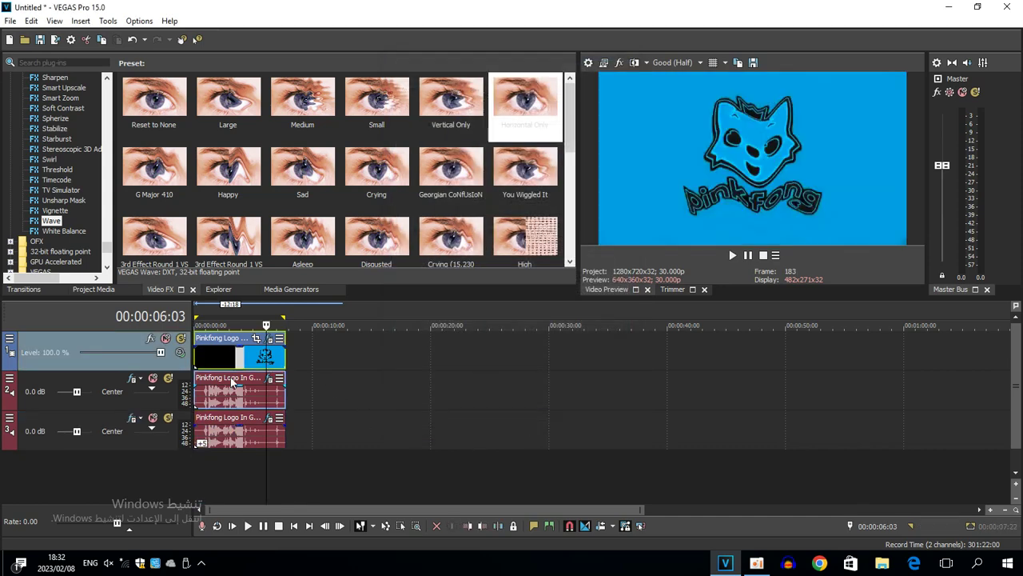
{"action": "left_click", "coordinate": [196, 352]}
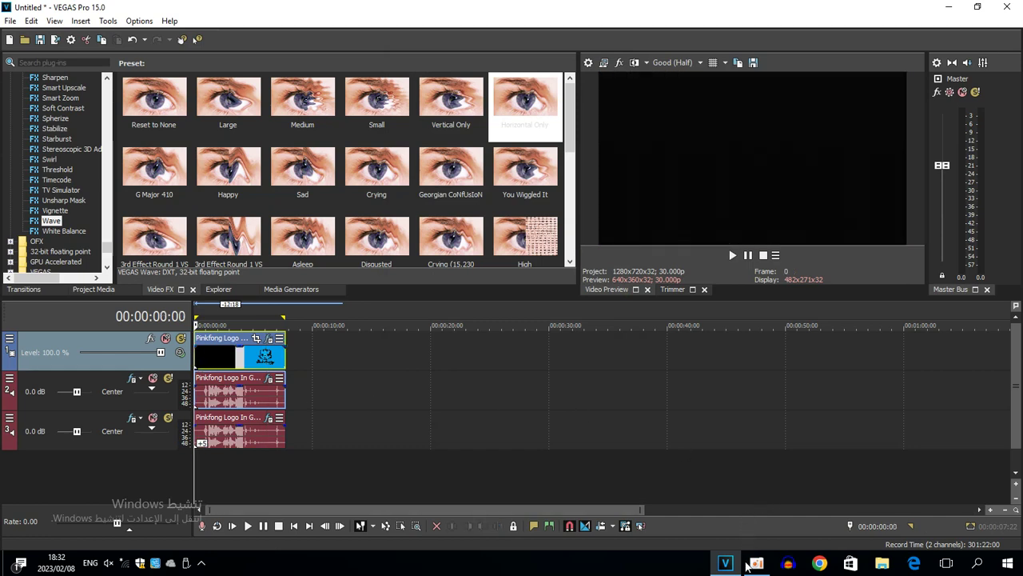
{"action": "left_click", "coordinate": [756, 563]}
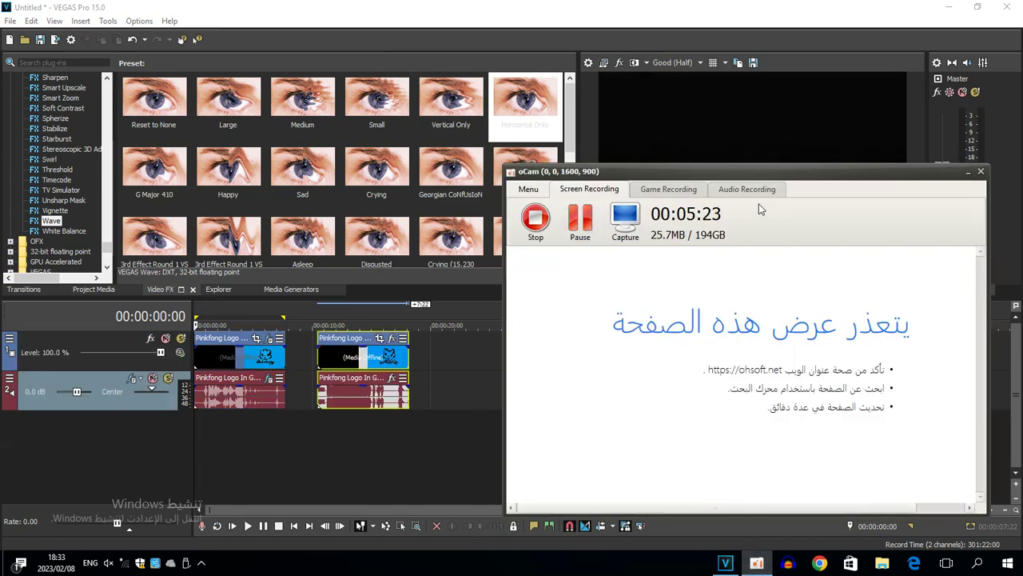
{"action": "left_click", "coordinate": [967, 172]}
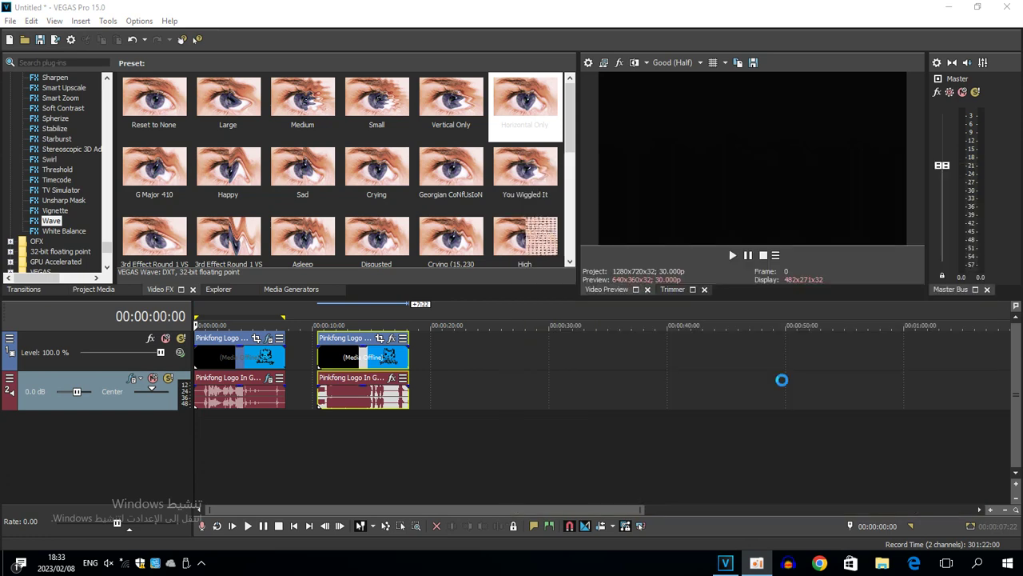
Delete the old Wave-effect Pinkfong Logo events and move the newer clip into their place at the timeline start.
{"action": "right_click", "coordinate": [238, 361]}
{"action": "left_click", "coordinate": [293, 280]}
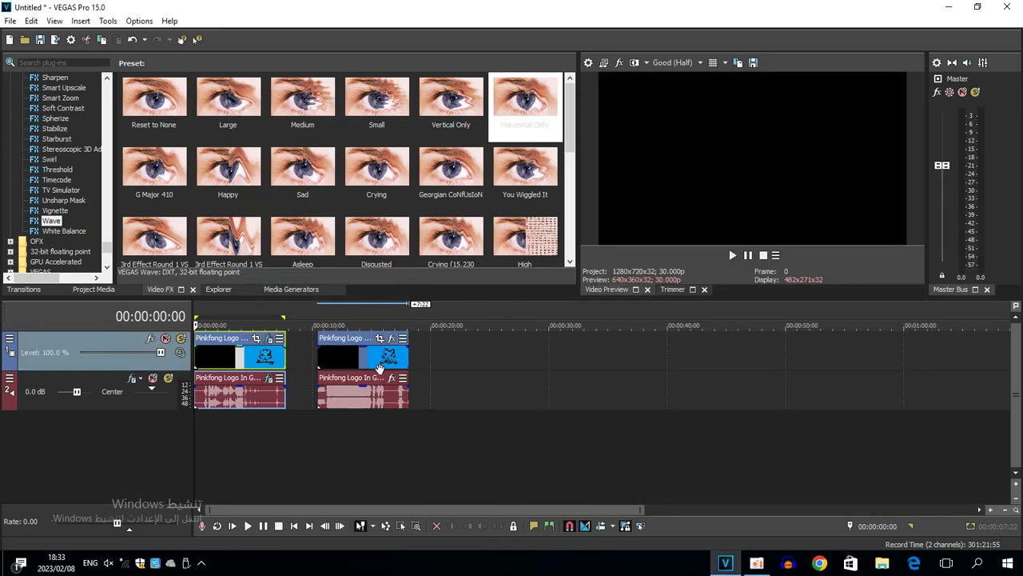
{"action": "left_click_drag", "start_coordinate": [346, 361], "coordinate": [205, 374]}
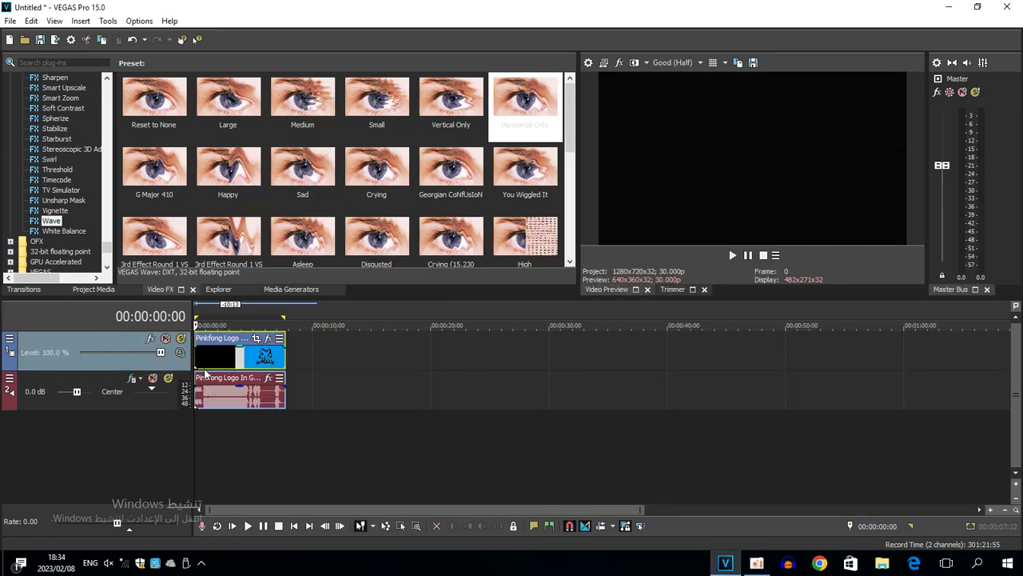
Apply the HSL Adjust effect with the hue 0.650 preset to the Pinkfong Logo video event.
{"action": "scroll", "coordinate": [23, 142], "scroll_direction": "up", "scroll_amount": 10}
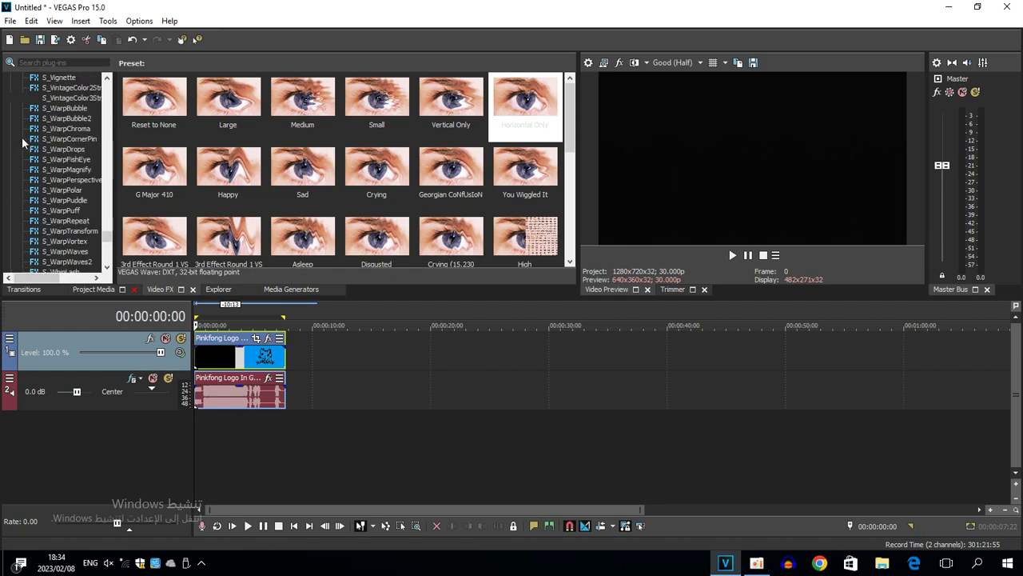
{"action": "scroll", "coordinate": [23, 143], "scroll_direction": "up", "scroll_amount": 20}
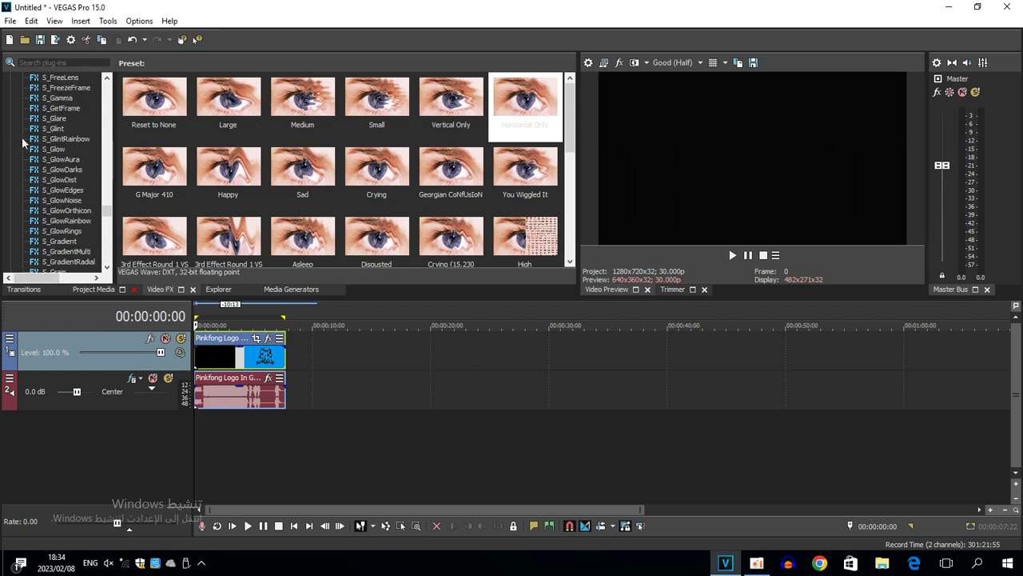
{"action": "scroll", "coordinate": [22, 143], "scroll_direction": "up", "scroll_amount": 20}
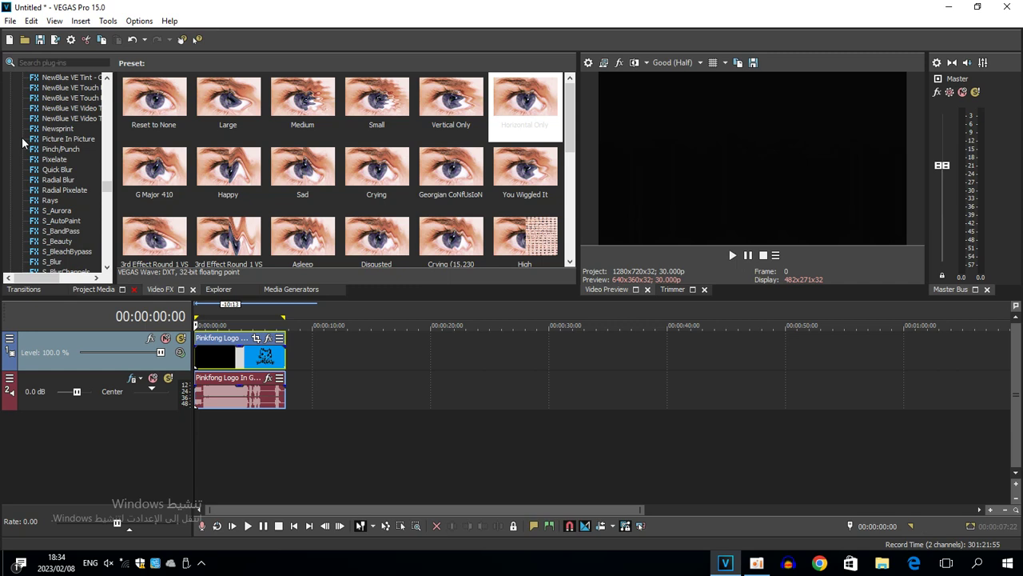
{"action": "scroll", "coordinate": [23, 142], "scroll_direction": "up", "scroll_amount": 20}
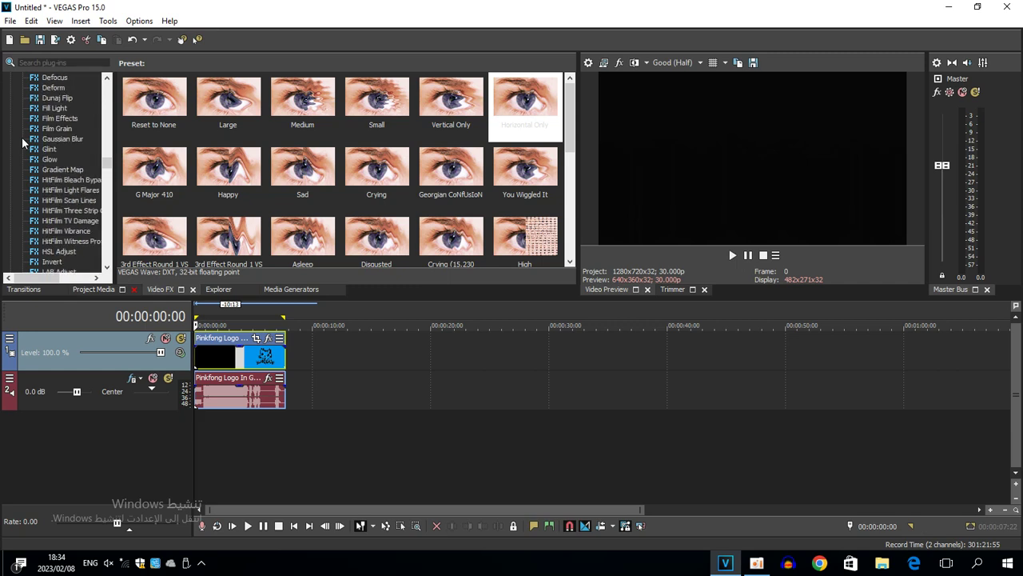
{"action": "left_click", "coordinate": [53, 254]}
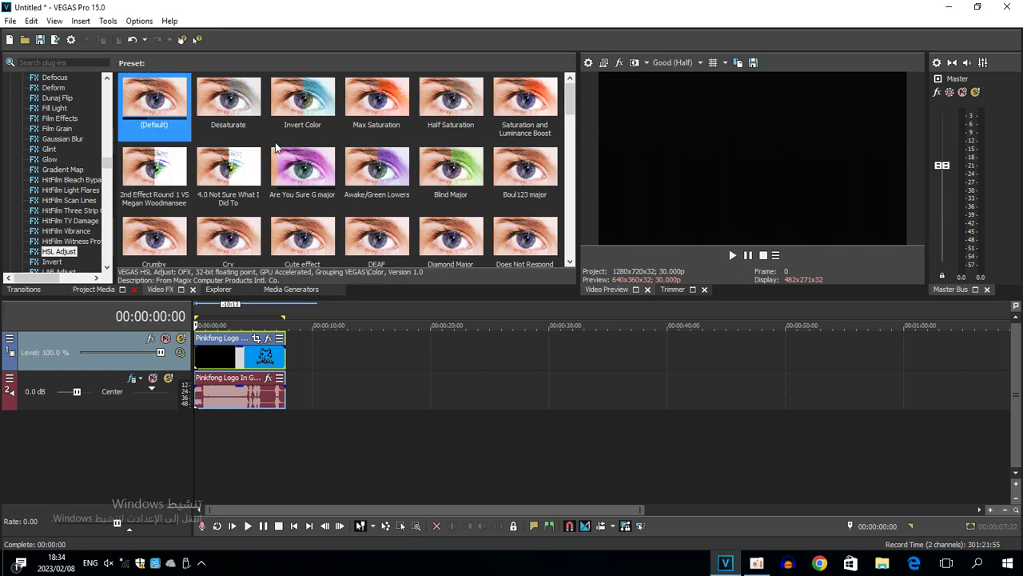
{"action": "scroll", "coordinate": [276, 148], "scroll_direction": "down", "scroll_amount": 3}
{"action": "scroll", "coordinate": [275, 148], "scroll_direction": "down", "scroll_amount": 2}
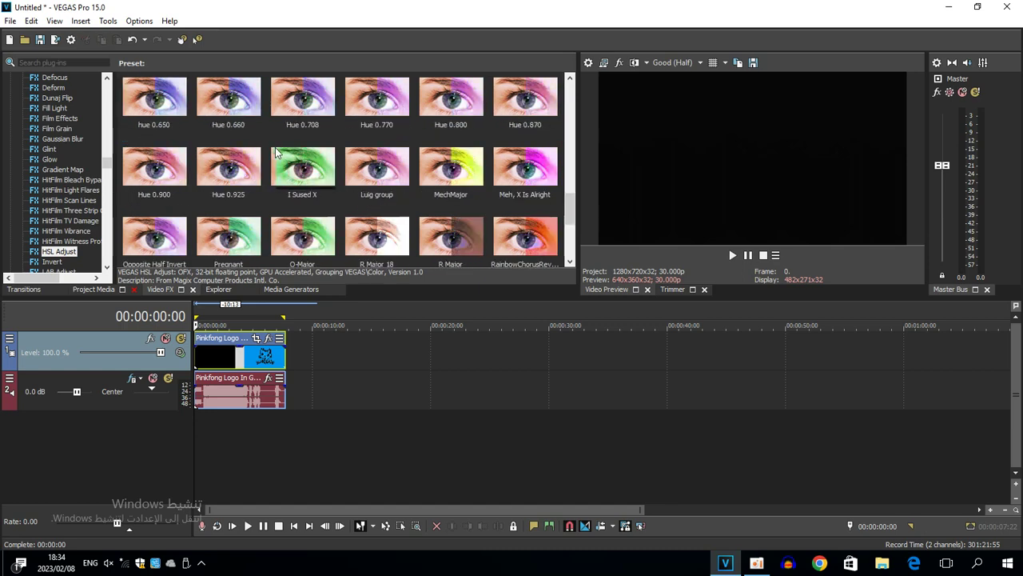
{"action": "left_click_drag", "start_coordinate": [153, 168], "coordinate": [224, 359]}
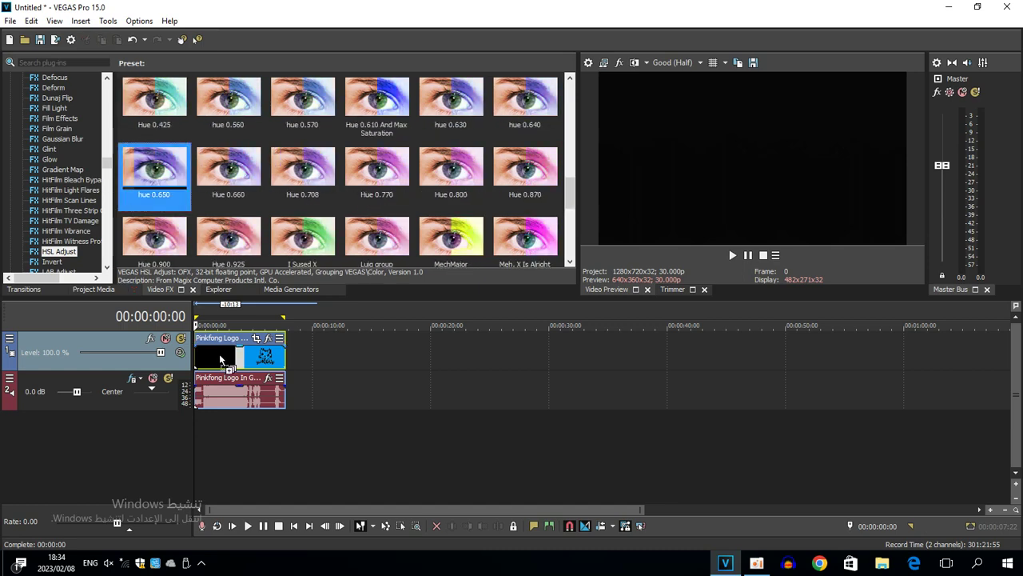
Add the Mirror effect with the (Default) preset after HSL Adjust on the same video event.
{"action": "scroll", "coordinate": [44, 155], "scroll_direction": "down", "scroll_amount": 3}
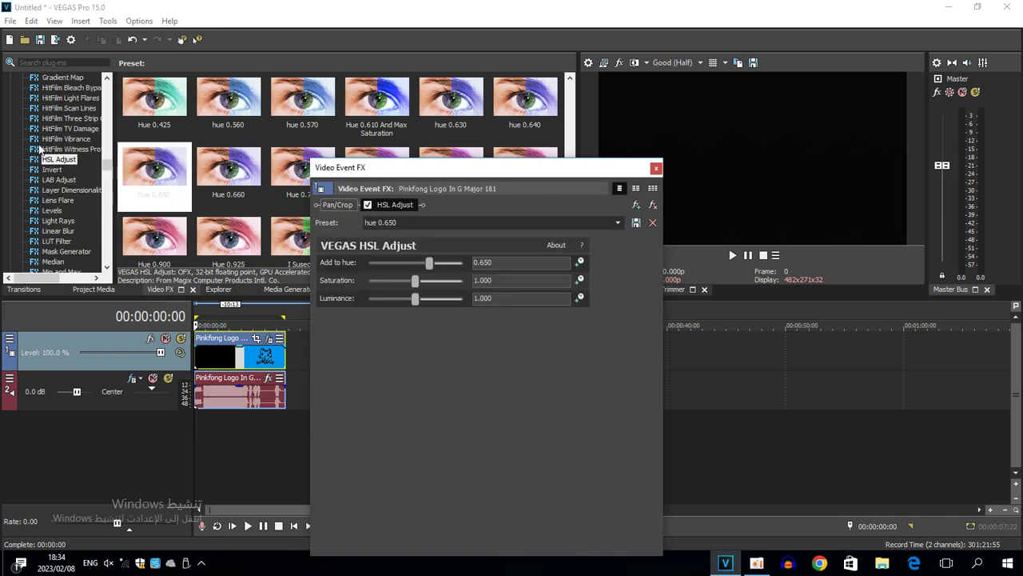
{"action": "scroll", "coordinate": [49, 263], "scroll_direction": "down", "scroll_amount": 2}
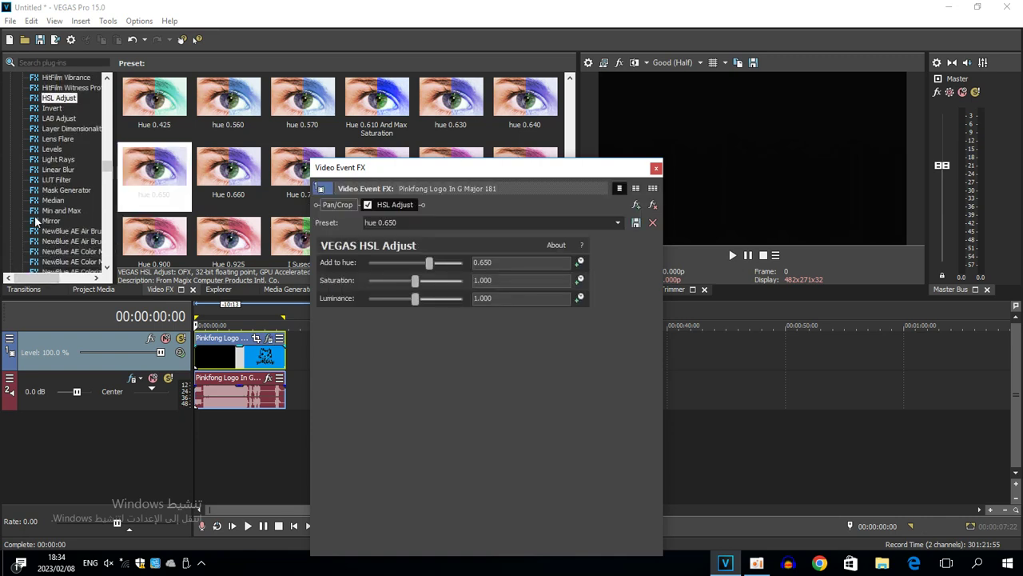
{"action": "left_click", "coordinate": [37, 221]}
{"action": "left_click_drag", "start_coordinate": [154, 99], "coordinate": [469, 232]}
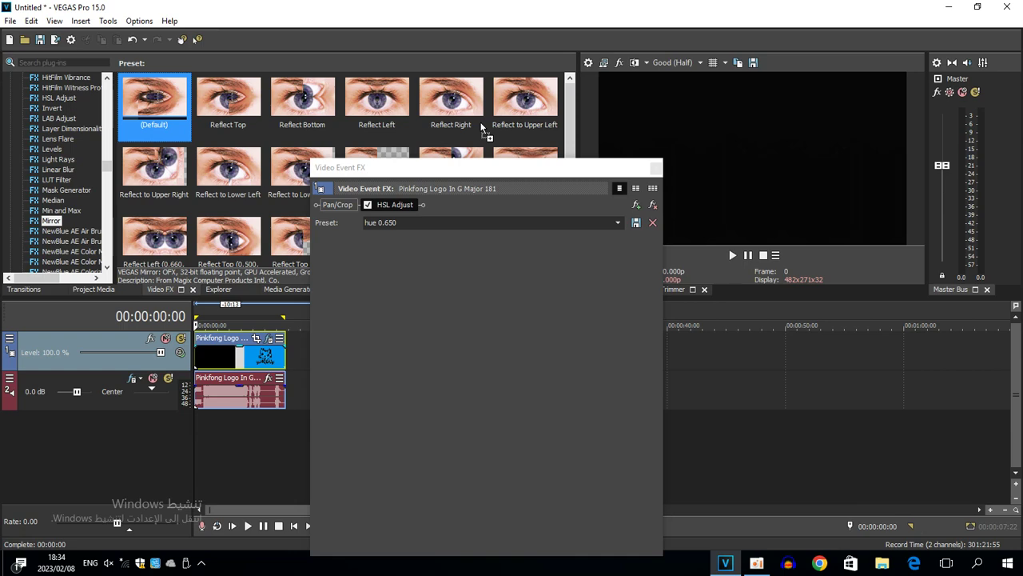
{"action": "left_click_drag", "start_coordinate": [661, 172], "coordinate": [650, 204]}
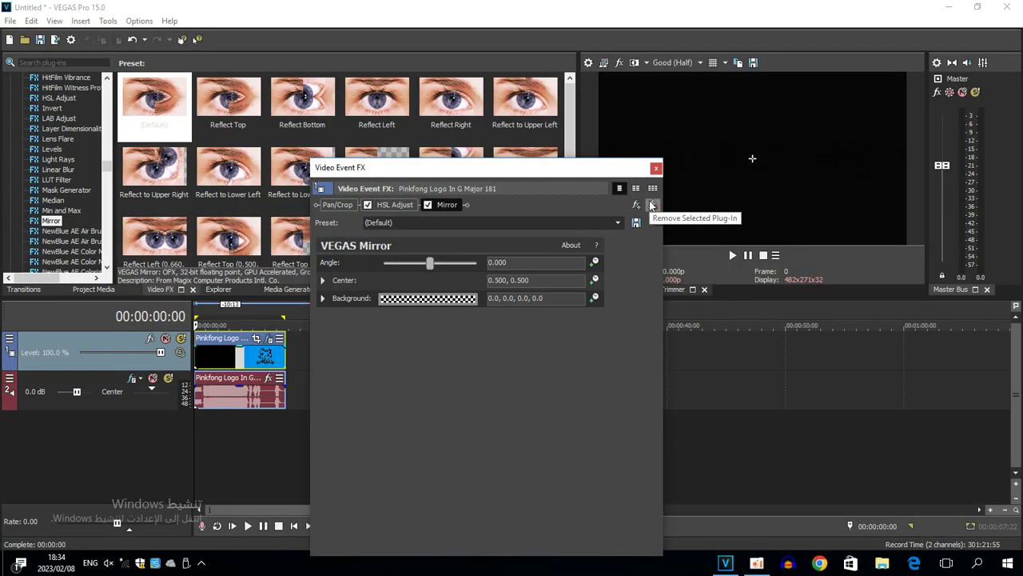
{"action": "left_click", "coordinate": [656, 167]}
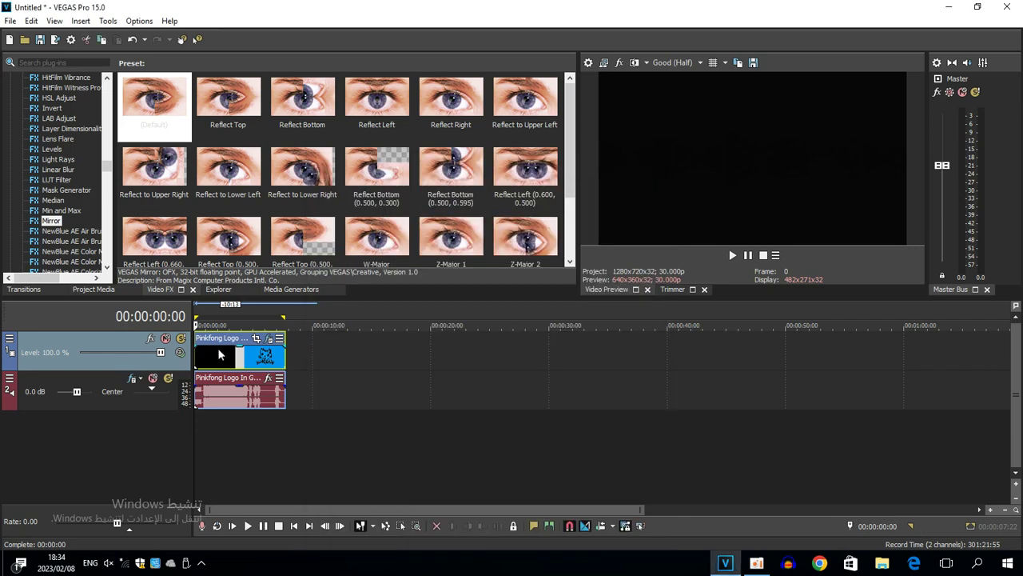
Set the Pinkfong Logo audio event to élastique pitch shifting with a pitch change of -3.
{"action": "right_click", "coordinate": [216, 394]}
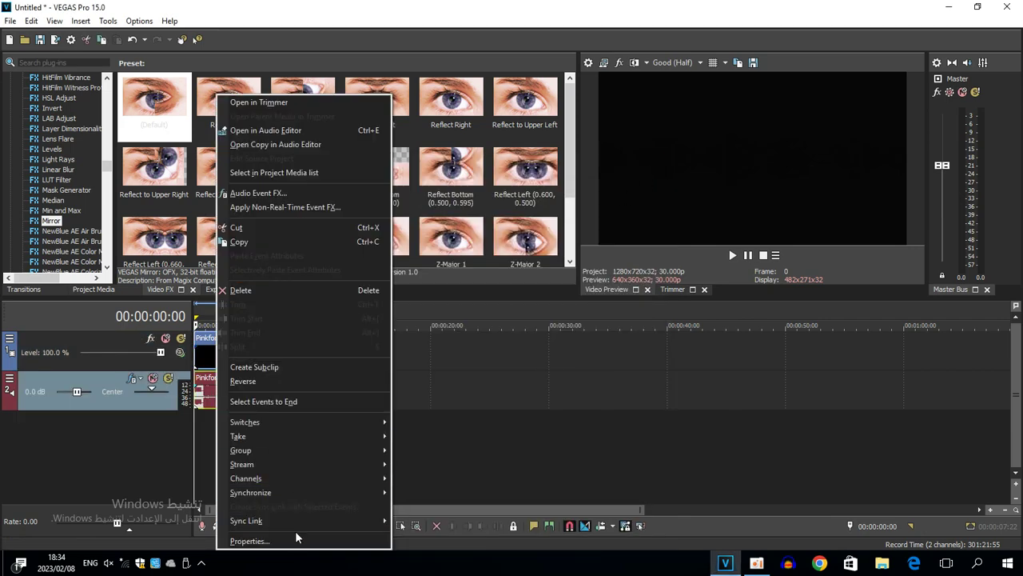
{"action": "left_click", "coordinate": [295, 539]}
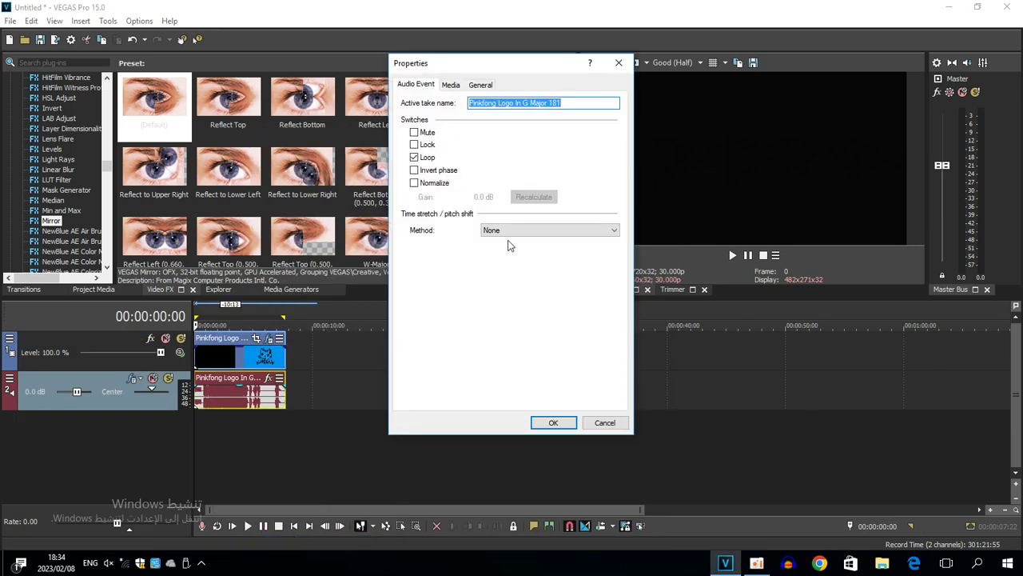
{"action": "left_click", "coordinate": [507, 232]}
{"action": "left_click", "coordinate": [507, 248]}
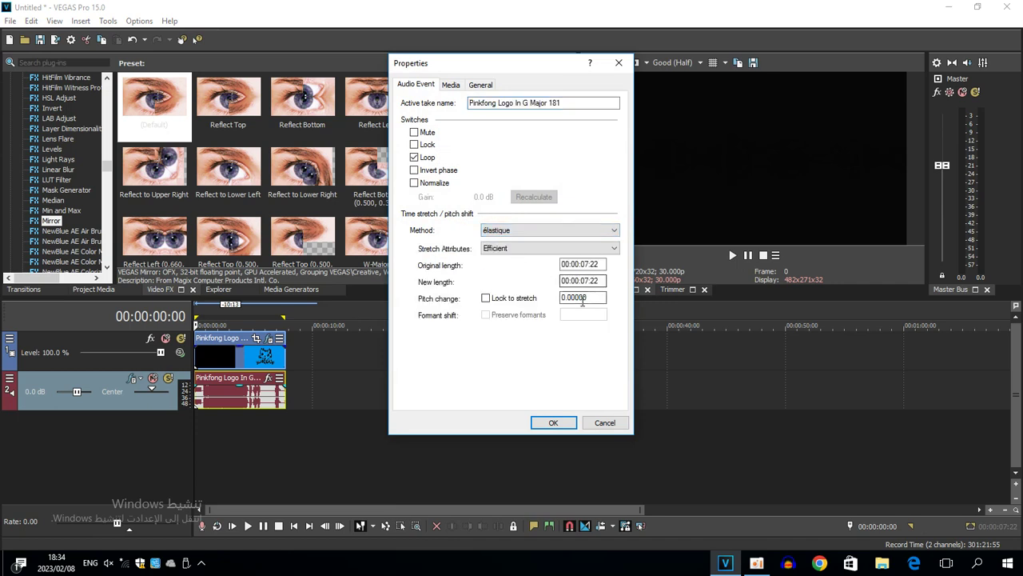
{"action": "type", "text": "-3"}
{"action": "left_click", "coordinate": [553, 422]}
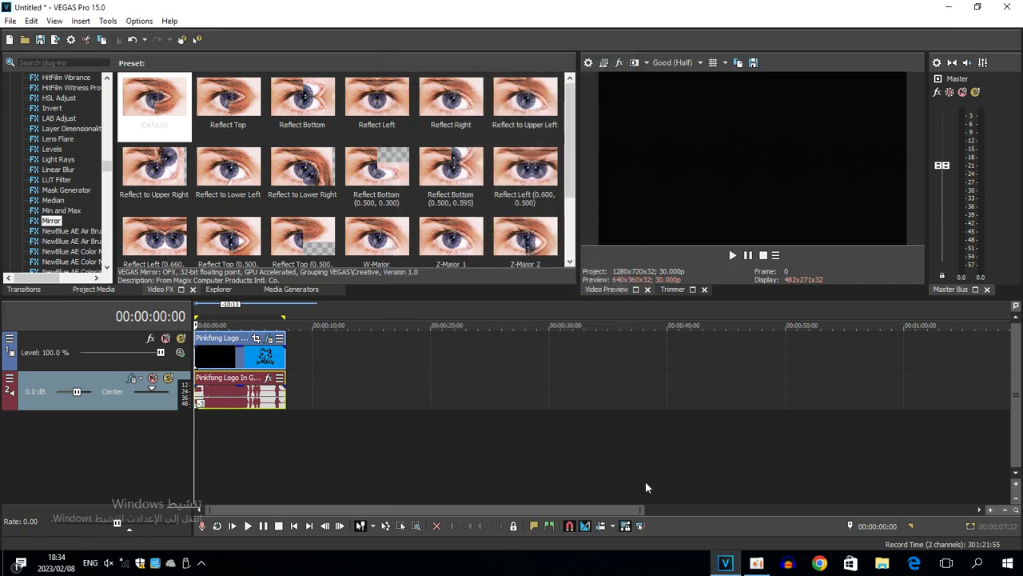
{"action": "left_click", "coordinate": [756, 562]}
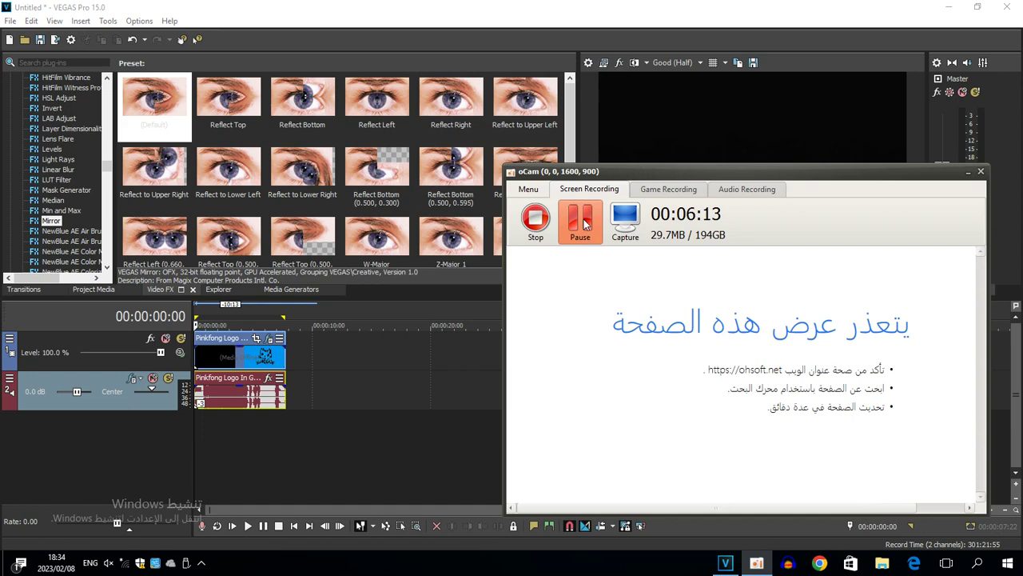
{"action": "left_click", "coordinate": [581, 222]}
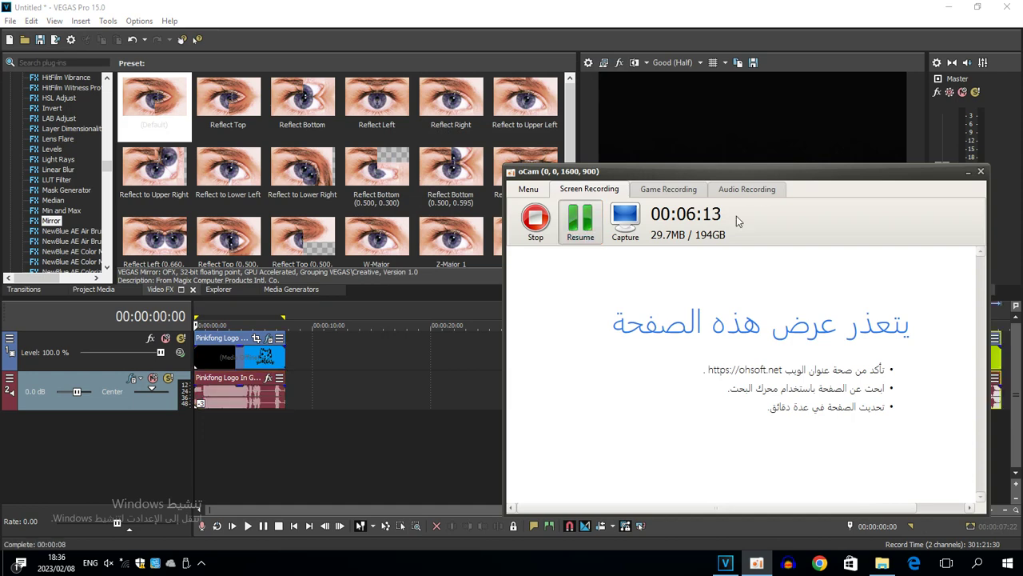
{"action": "left_click", "coordinate": [968, 171]}
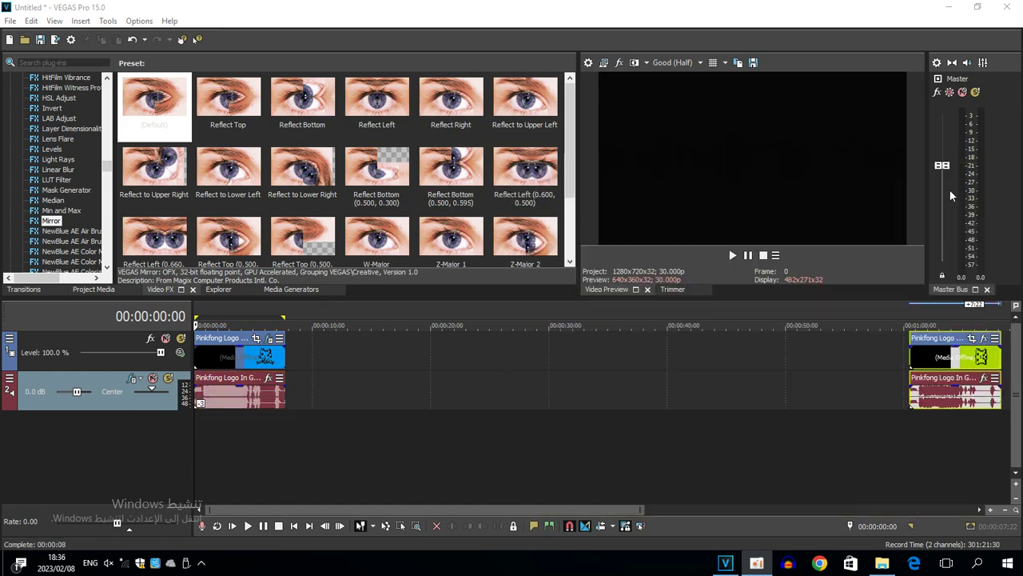
Delete the blue Pinkfong Logo events and move the green logo clip from about 00:01:00 to the timeline start.
{"action": "right_click", "coordinate": [247, 372]}
{"action": "left_click", "coordinate": [280, 275]}
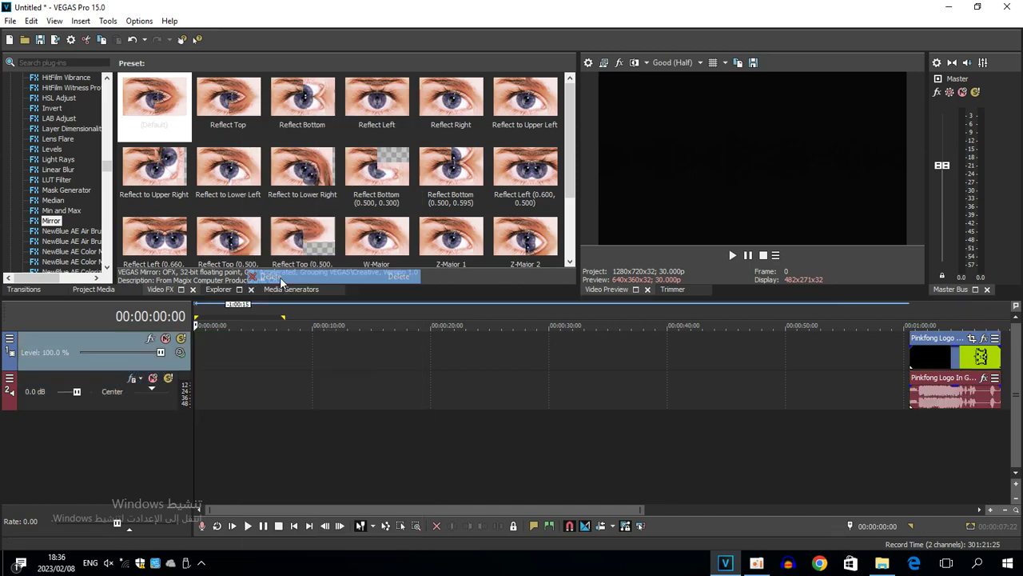
{"action": "left_click", "coordinate": [920, 355]}
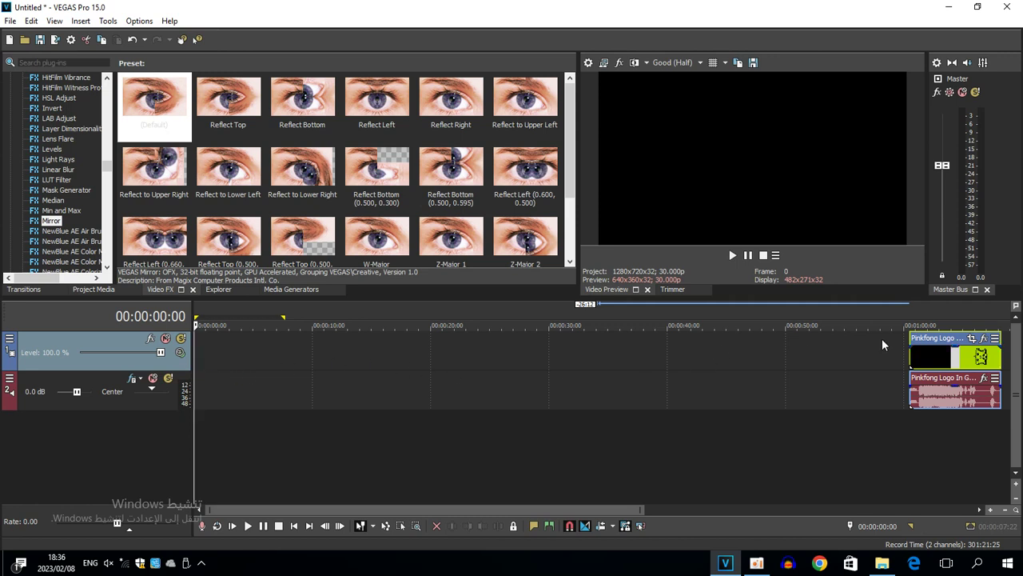
{"action": "left_click_drag", "start_coordinate": [927, 365], "coordinate": [186, 362]}
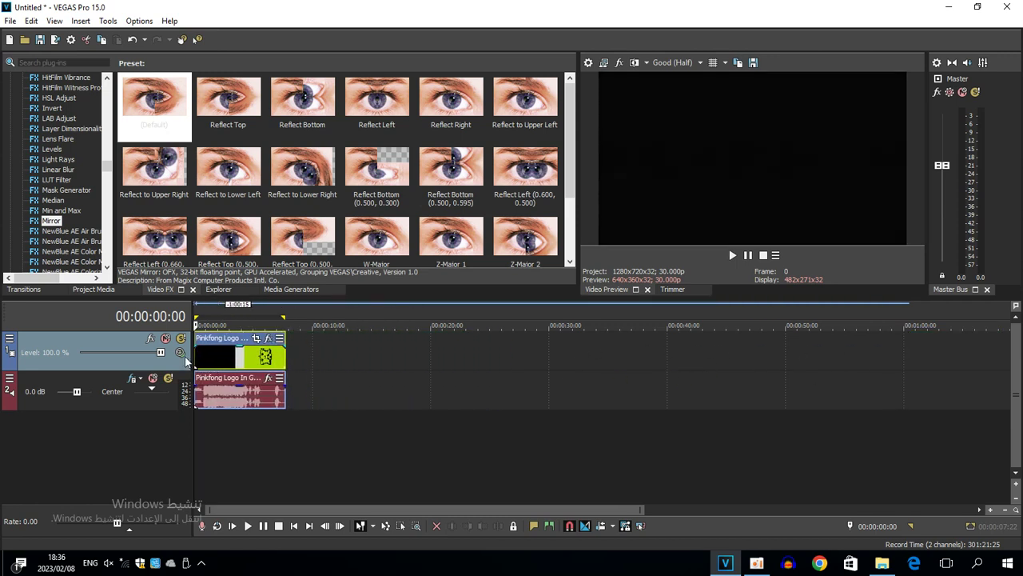
Apply the Channel Blend effect with the Red Only preset to the Pinkfong Logo video event.
{"action": "scroll", "coordinate": [67, 182], "scroll_direction": "up", "scroll_amount": 10}
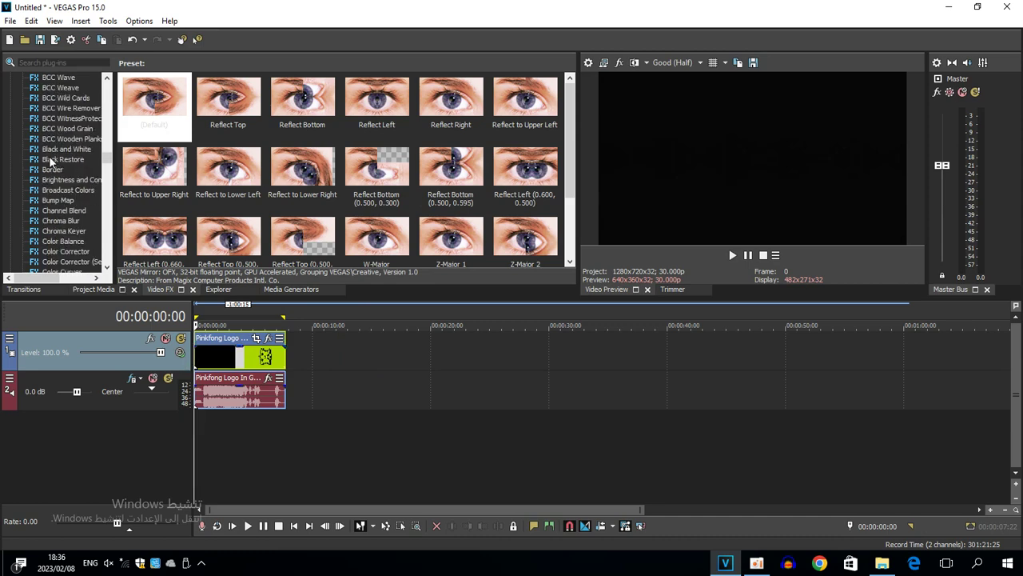
{"action": "left_click", "coordinate": [41, 180]}
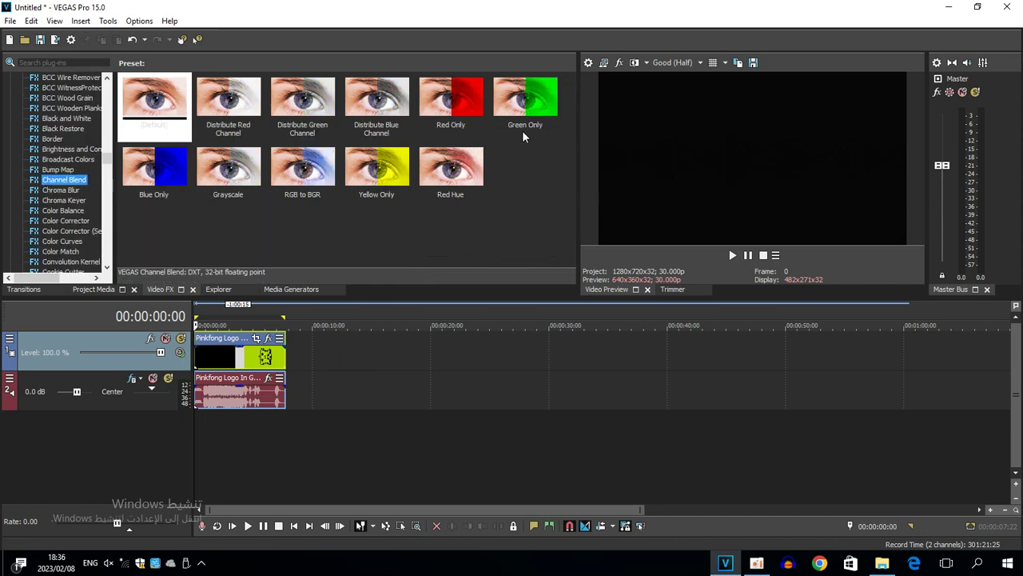
{"action": "left_click_drag", "start_coordinate": [467, 110], "coordinate": [249, 364]}
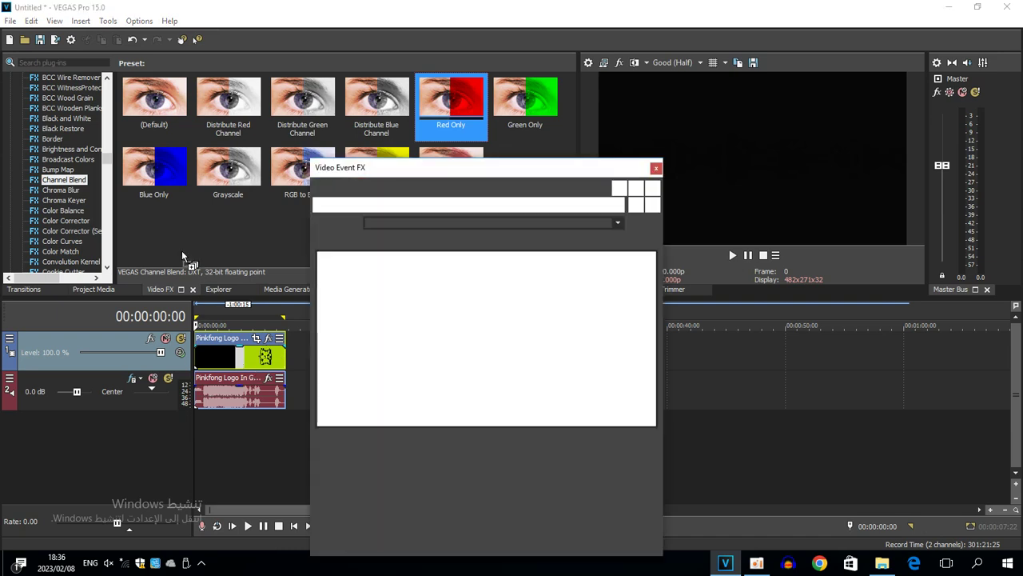
Add the TV Simulator effect with the Line sync 0.5000 preset after Channel Blend and close the effects window.
{"action": "left_click_drag", "start_coordinate": [107, 158], "coordinate": [113, 164]}
{"action": "scroll", "coordinate": [109, 164], "scroll_direction": "down", "scroll_amount": 15}
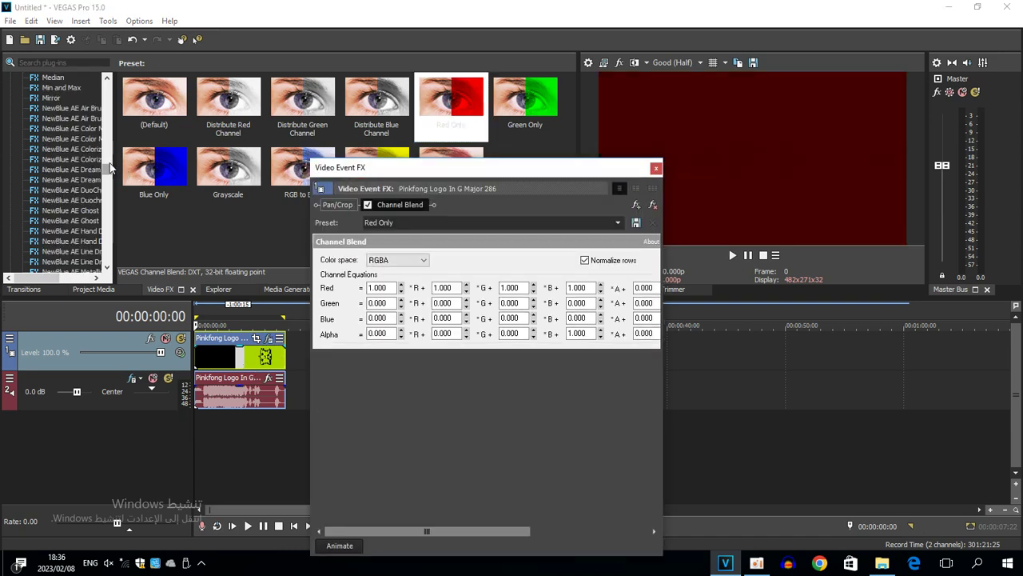
{"action": "scroll", "coordinate": [104, 166], "scroll_direction": "down", "scroll_amount": 15}
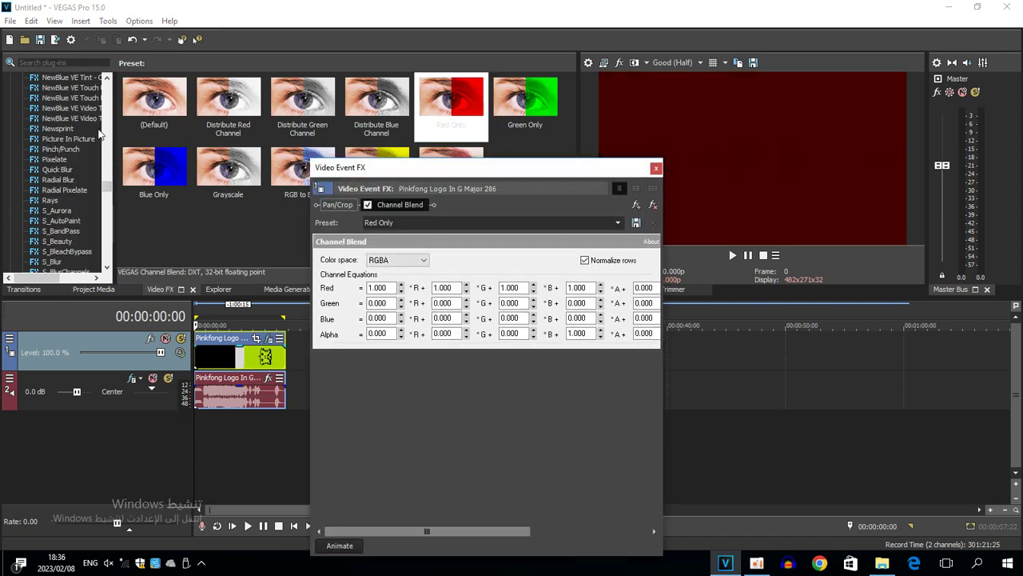
{"action": "scroll", "coordinate": [52, 160], "scroll_direction": "down", "scroll_amount": 12}
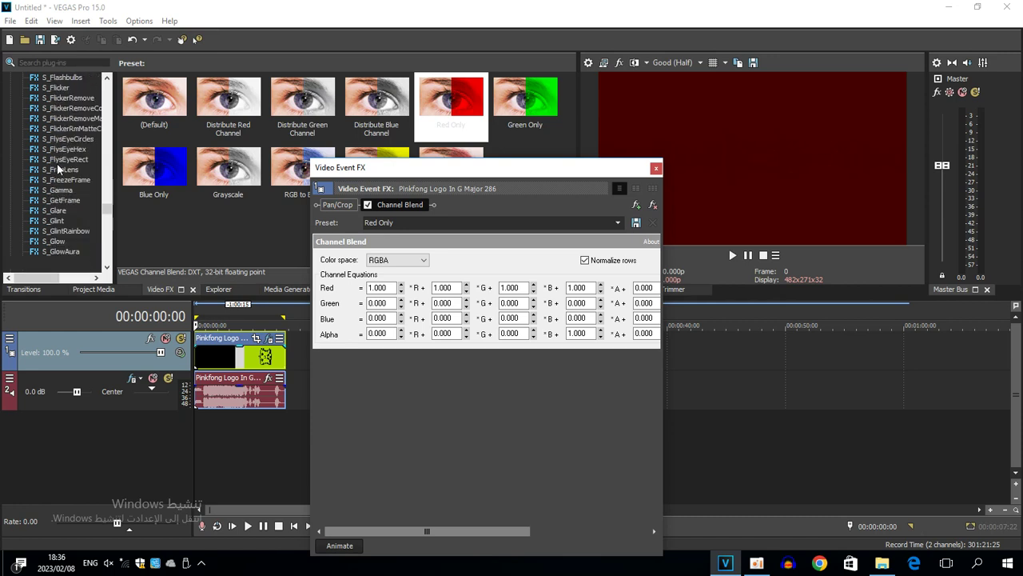
{"action": "scroll", "coordinate": [55, 155], "scroll_direction": "down", "scroll_amount": 15}
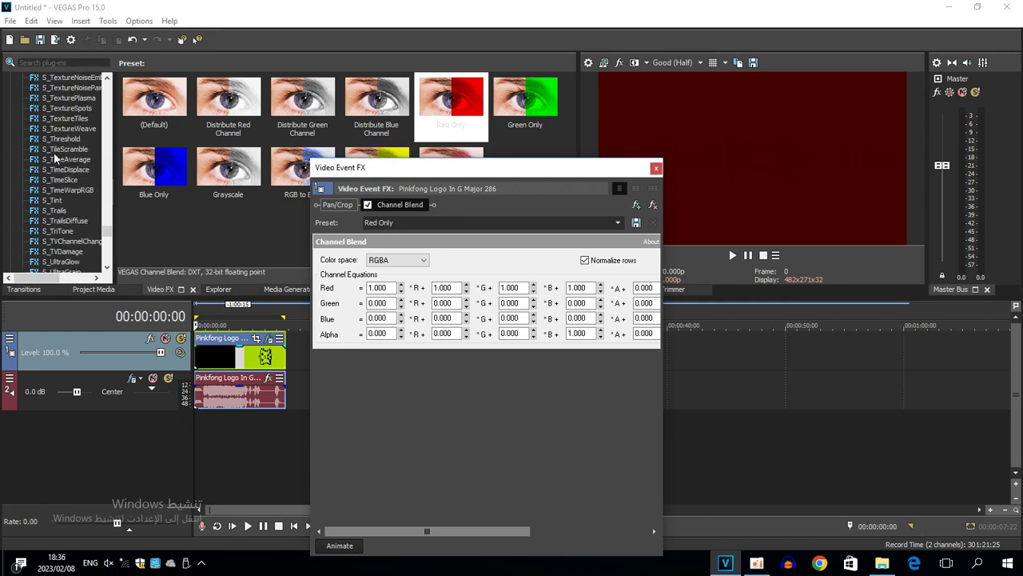
{"action": "scroll", "coordinate": [56, 152], "scroll_direction": "down", "scroll_amount": 2}
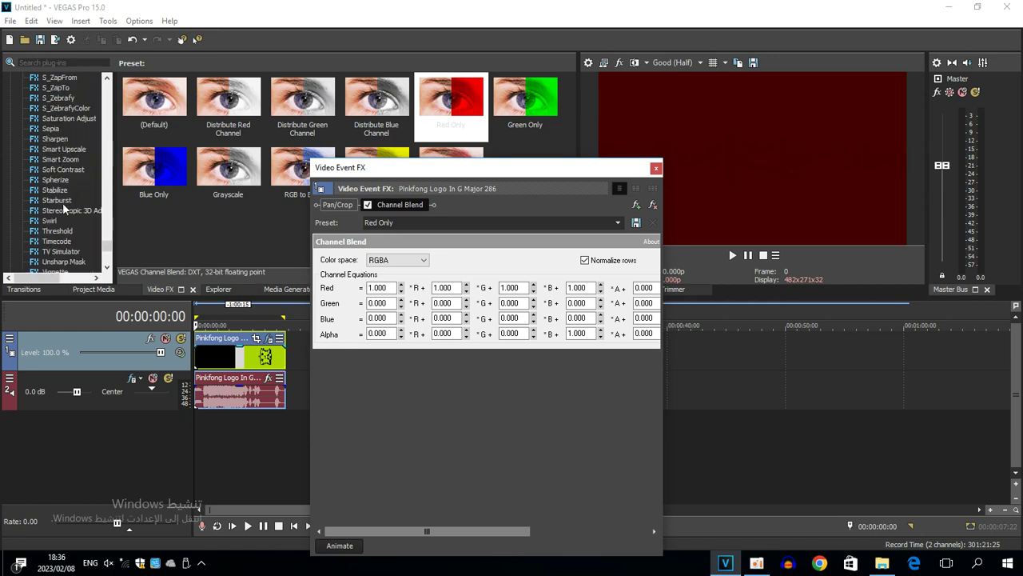
{"action": "left_click", "coordinate": [58, 251]}
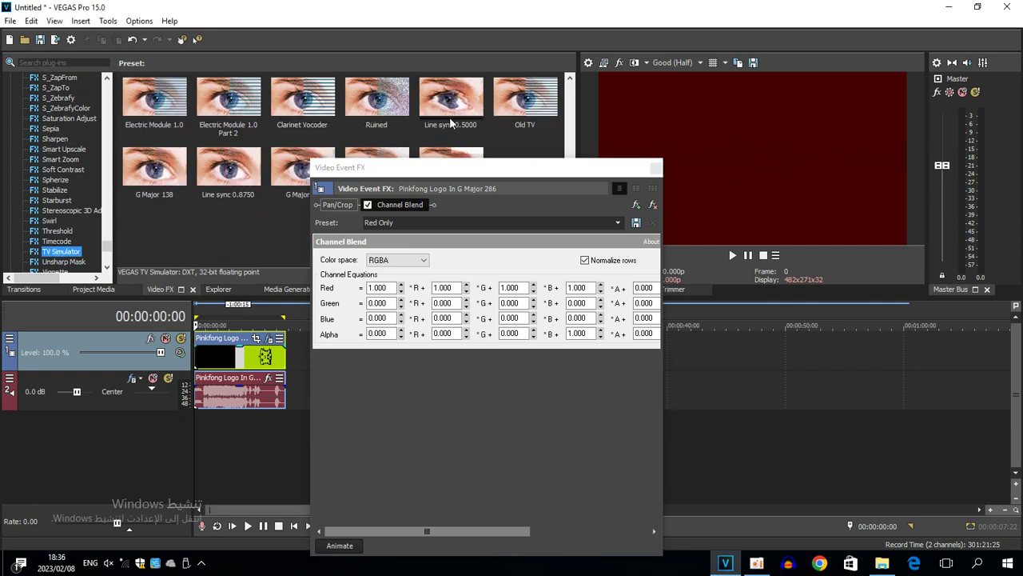
{"action": "left_click_drag", "start_coordinate": [466, 115], "coordinate": [471, 272]}
{"action": "left_click_drag", "start_coordinate": [654, 237], "coordinate": [652, 239]}
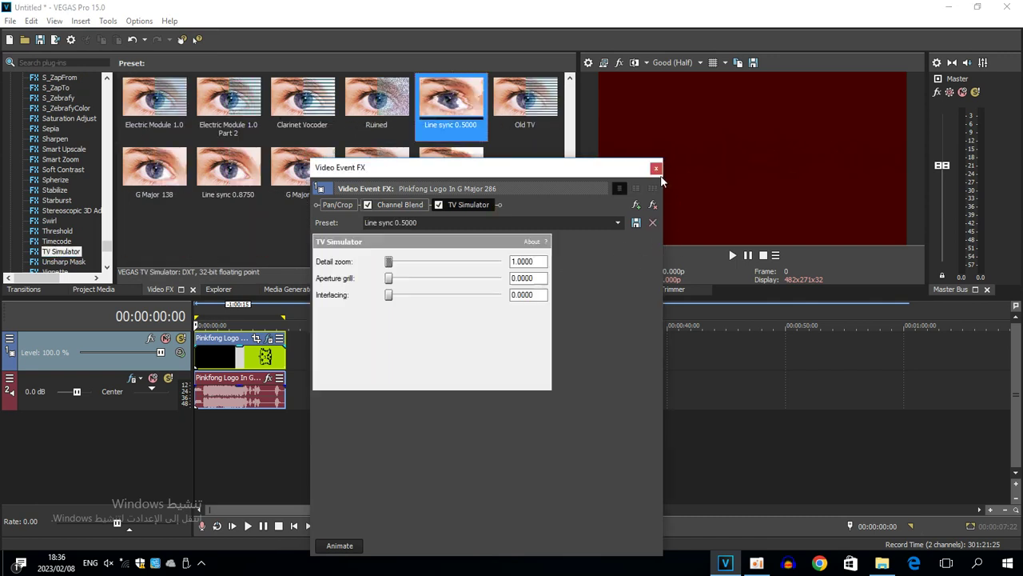
{"action": "left_click", "coordinate": [655, 167]}
Duplicate the audio track and give its copied event Classic pitch shifting of -6 with A17. Drums, unpitched (minimum echo).
{"action": "right_click", "coordinate": [320, 396]}
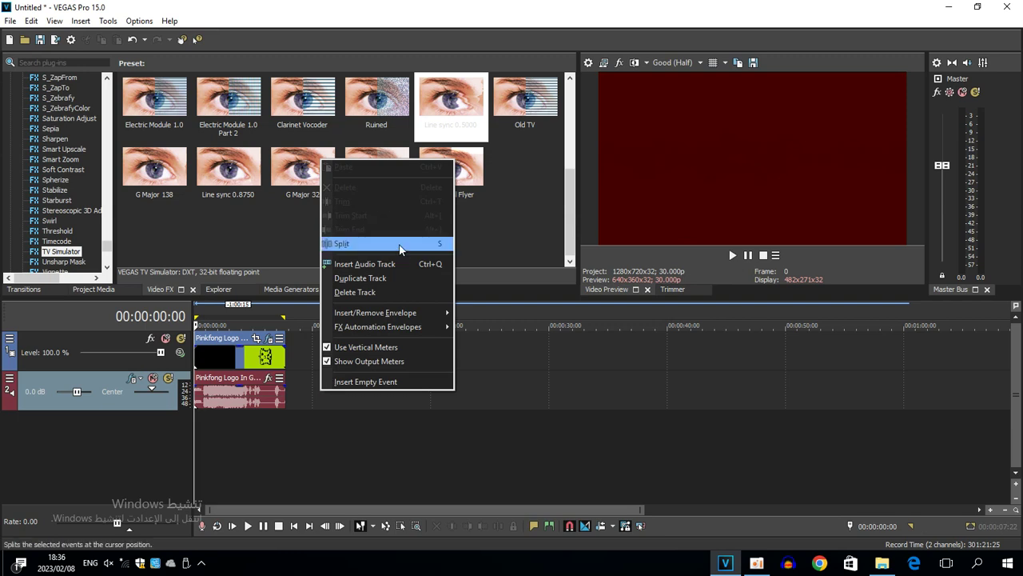
{"action": "left_click", "coordinate": [383, 277]}
{"action": "right_click", "coordinate": [226, 438]}
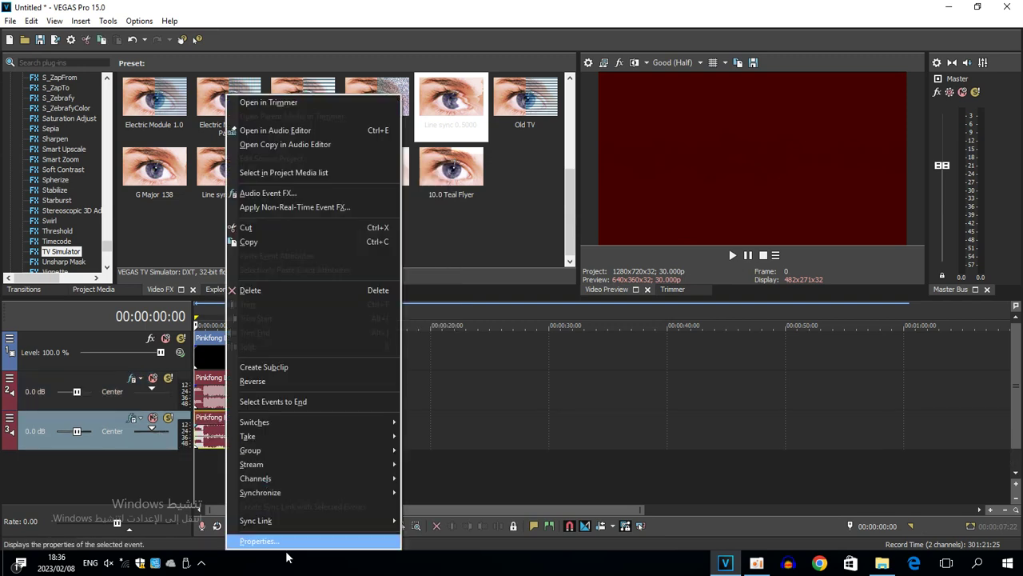
{"action": "left_click", "coordinate": [257, 542]}
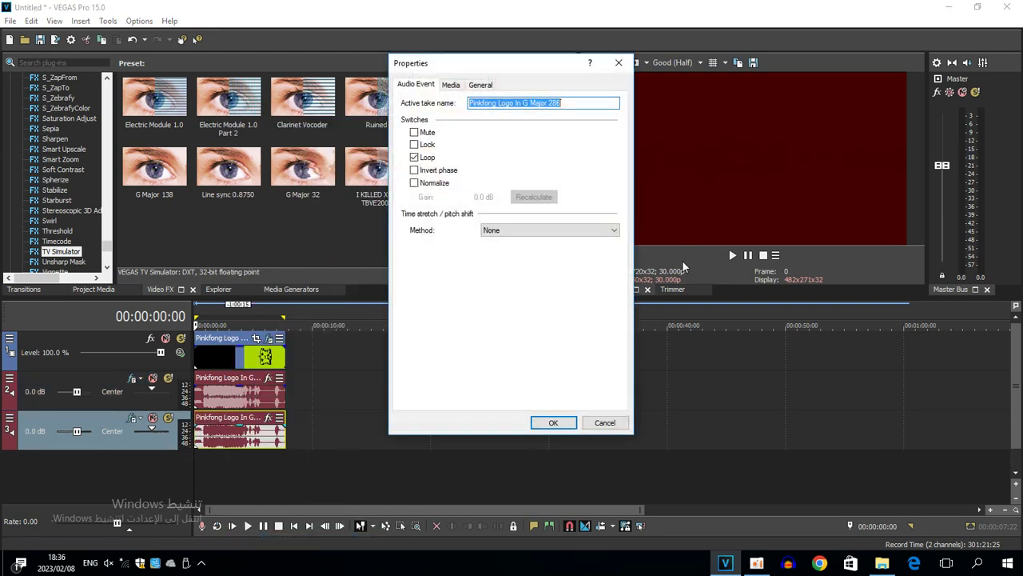
{"action": "left_click", "coordinate": [499, 229]}
{"action": "left_click", "coordinate": [499, 258]}
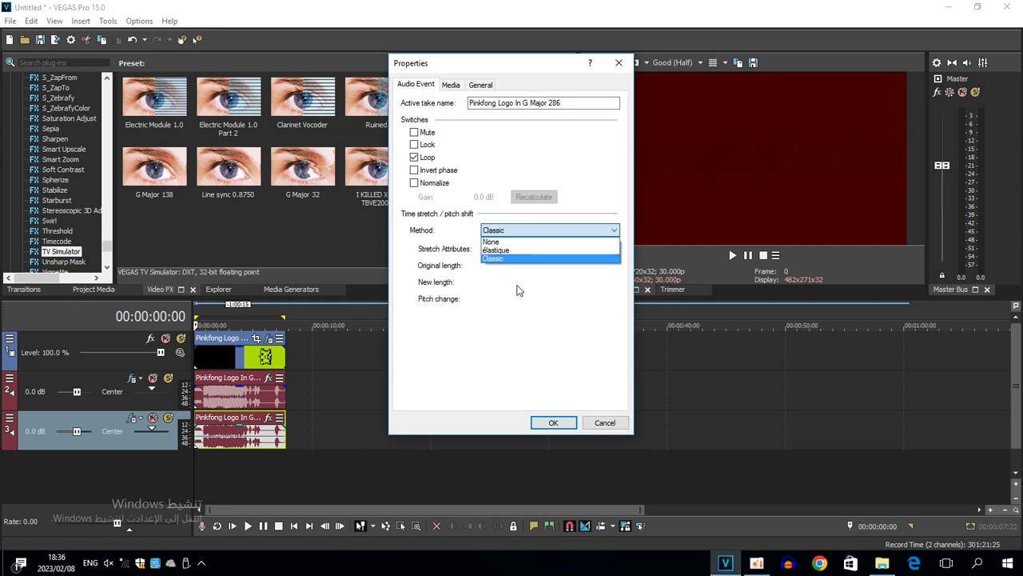
{"action": "left_click_drag", "start_coordinate": [578, 303], "coordinate": [552, 286]}
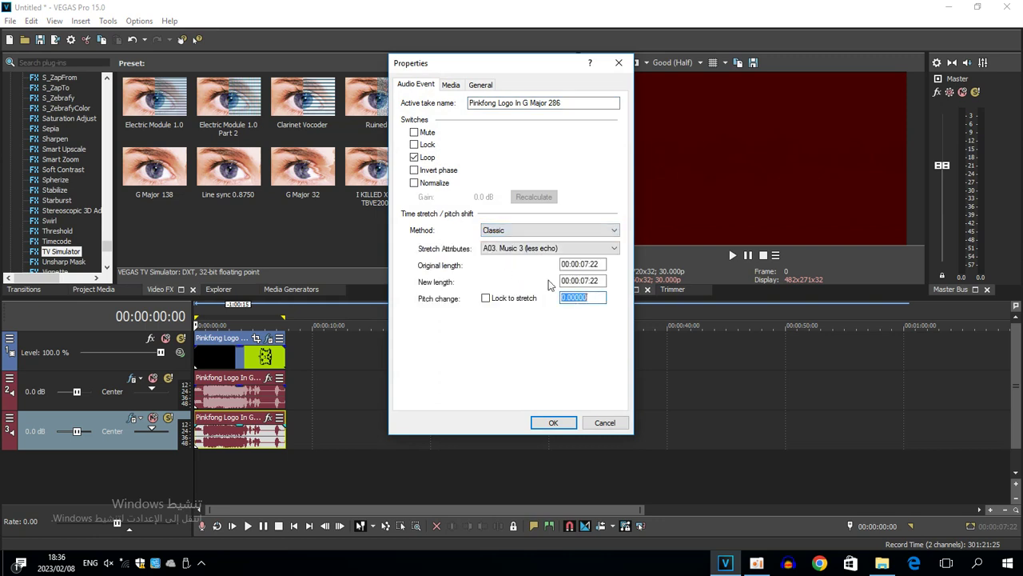
{"action": "left_click", "coordinate": [508, 250]}
{"action": "left_click", "coordinate": [496, 393]}
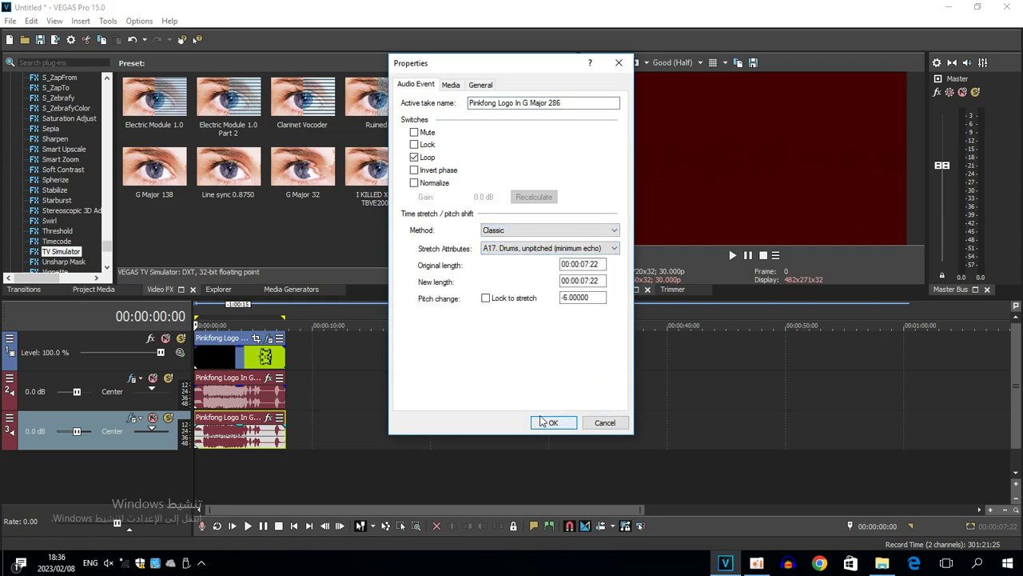
{"action": "left_click", "coordinate": [553, 422]}
{"action": "left_click", "coordinate": [757, 563]}
{"action": "left_click", "coordinate": [580, 220]}
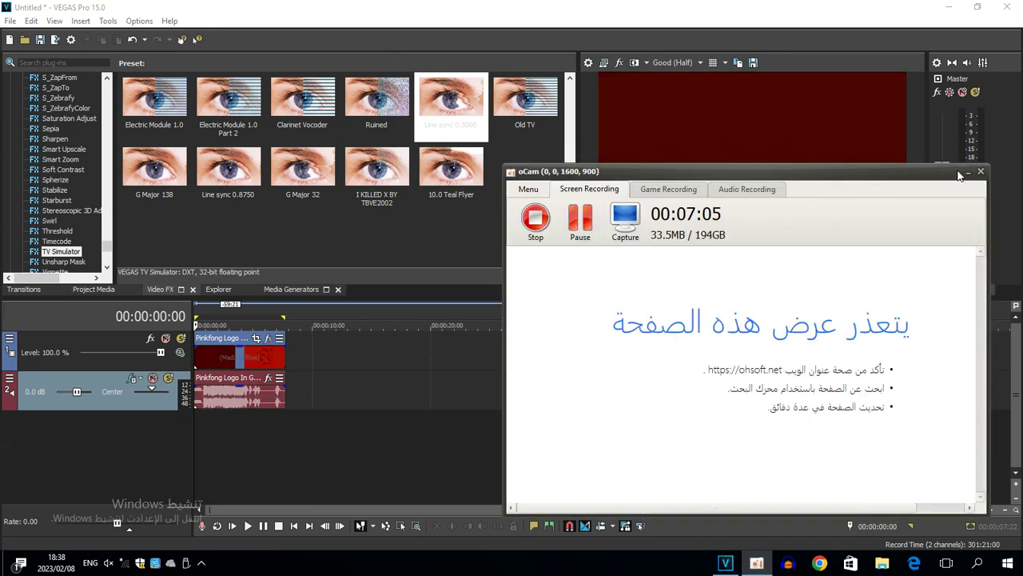
{"action": "left_click", "coordinate": [967, 172]}
Apply HSL Adjust with the Awake/Green Lowers preset and Mirror with the Reflect Left preset to the red Pinkfong Logo video event.
{"action": "scroll", "coordinate": [76, 148], "scroll_direction": "up", "scroll_amount": 10}
{"action": "scroll", "coordinate": [68, 154], "scroll_direction": "up", "scroll_amount": 15}
{"action": "scroll", "coordinate": [69, 149], "scroll_direction": "up", "scroll_amount": 15}
{"action": "scroll", "coordinate": [68, 149], "scroll_direction": "up", "scroll_amount": 10}
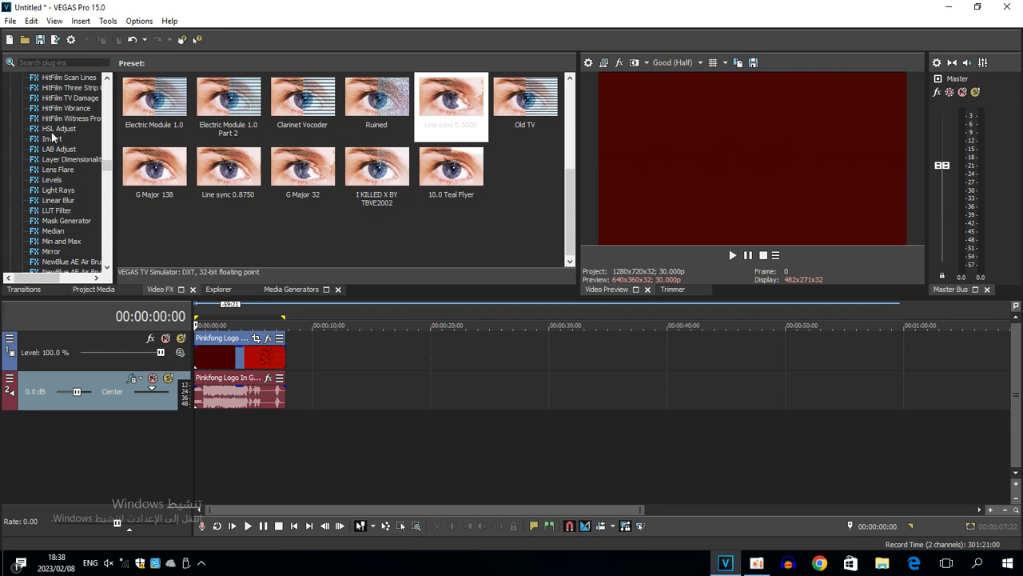
{"action": "left_click", "coordinate": [52, 131]}
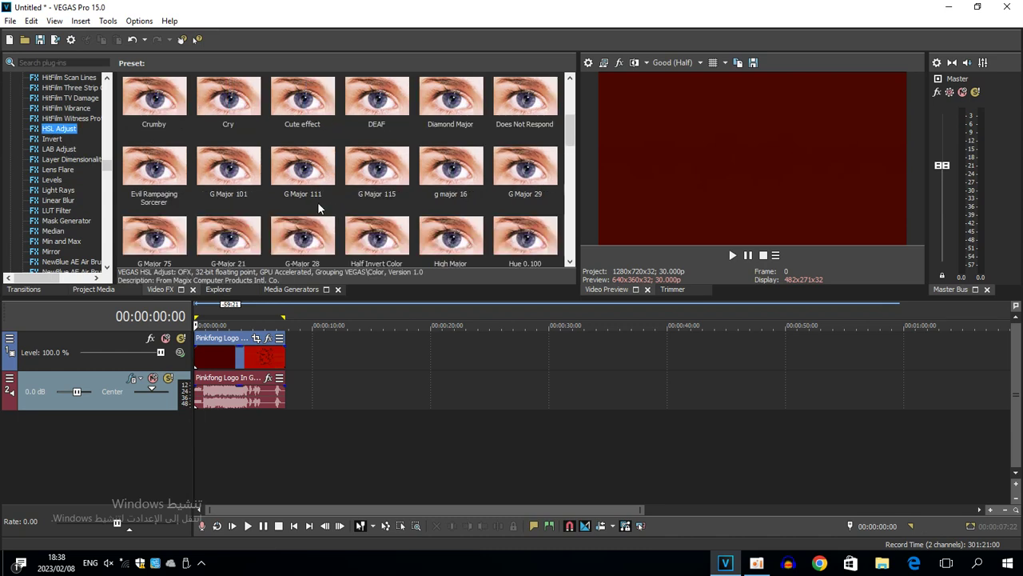
{"action": "scroll", "coordinate": [383, 172], "scroll_direction": "up", "scroll_amount": 2}
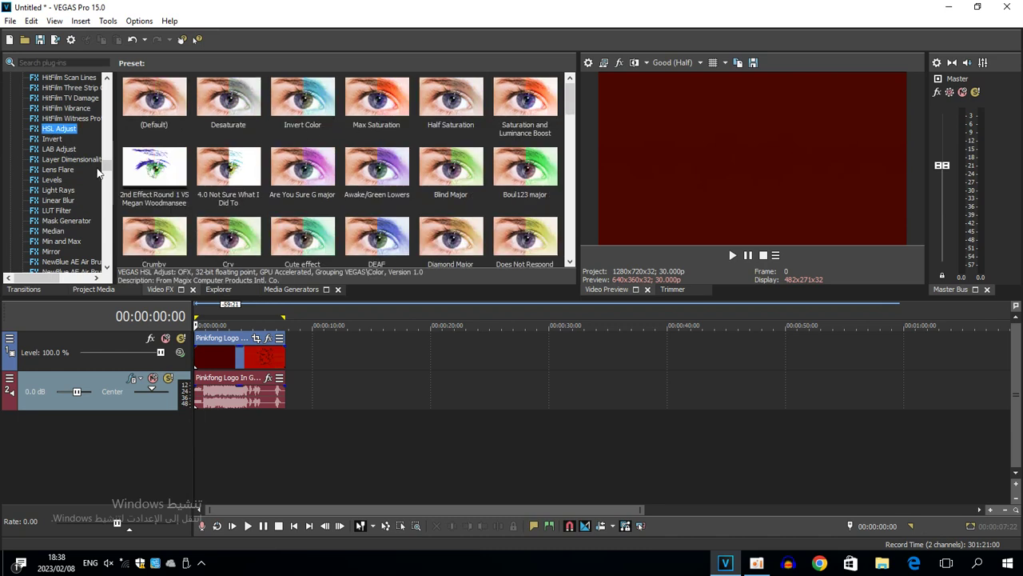
{"action": "left_click_drag", "start_coordinate": [377, 170], "coordinate": [288, 267]}
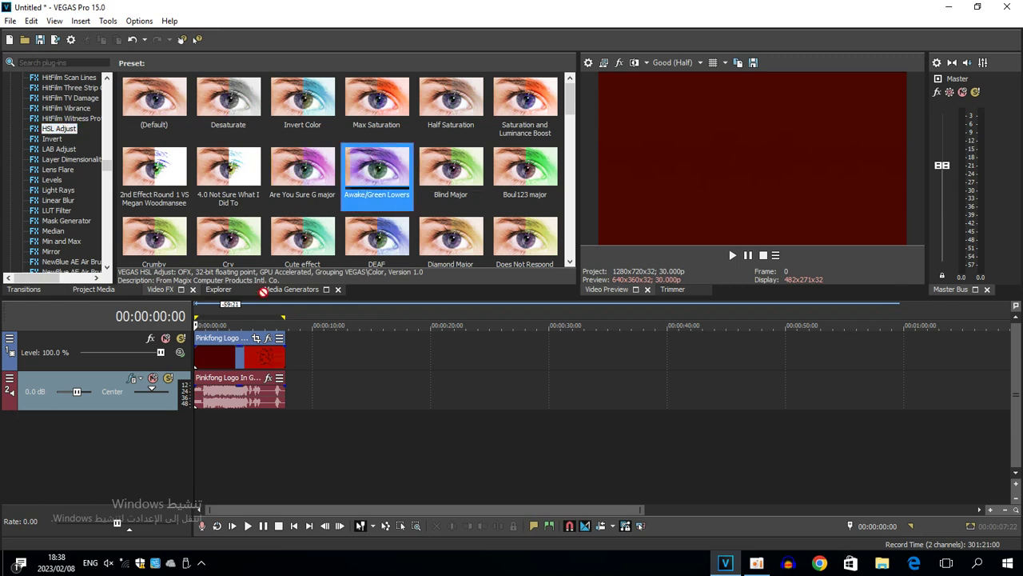
{"action": "left_click_drag", "start_coordinate": [241, 340], "coordinate": [242, 343]}
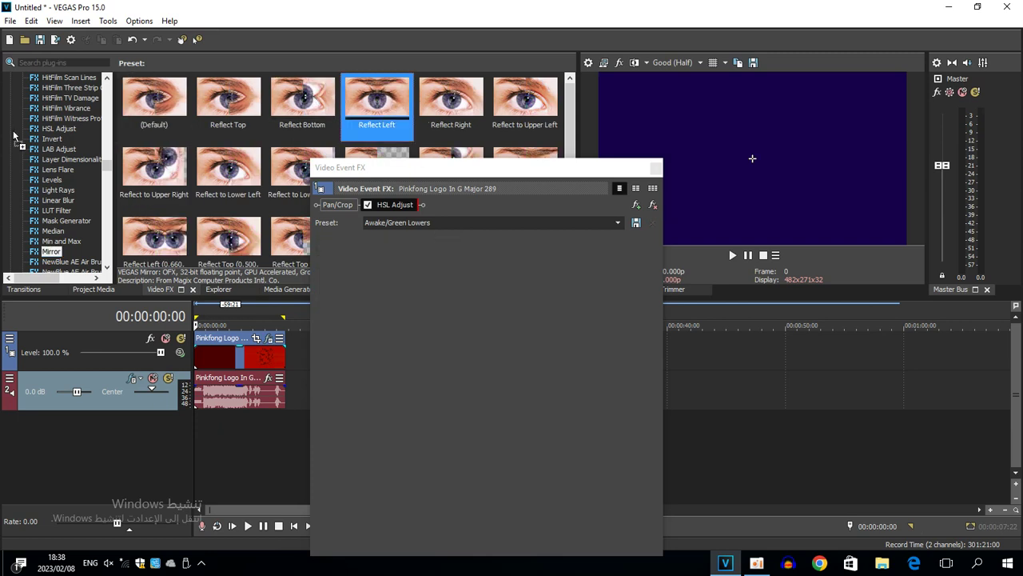
Add the Pinch/Punch effect after Mirror on the same video event and close the effects window.
{"action": "scroll", "coordinate": [42, 152], "scroll_direction": "down", "scroll_amount": 7}
{"action": "scroll", "coordinate": [40, 152], "scroll_direction": "down", "scroll_amount": 10}
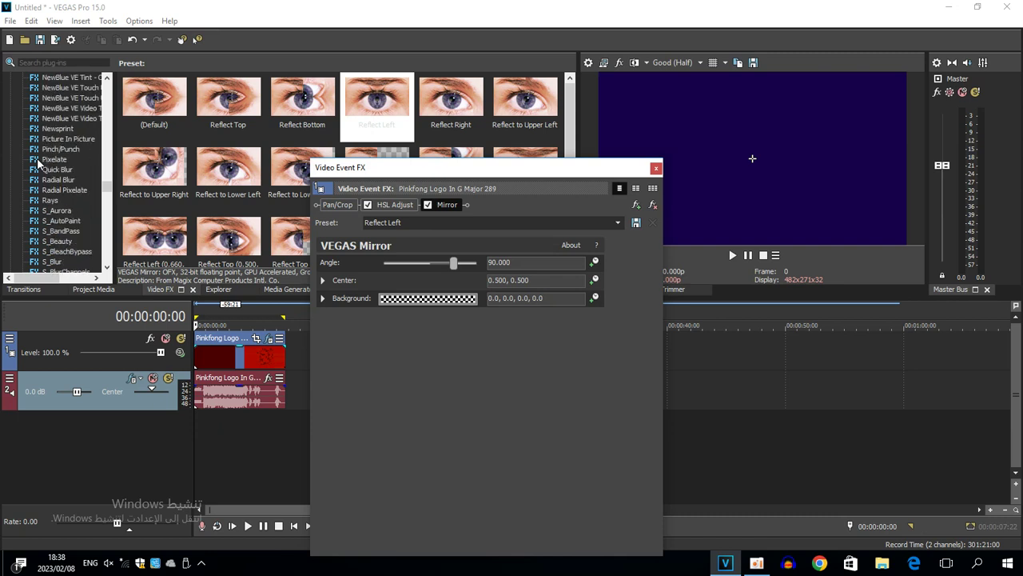
{"action": "left_click", "coordinate": [58, 149]}
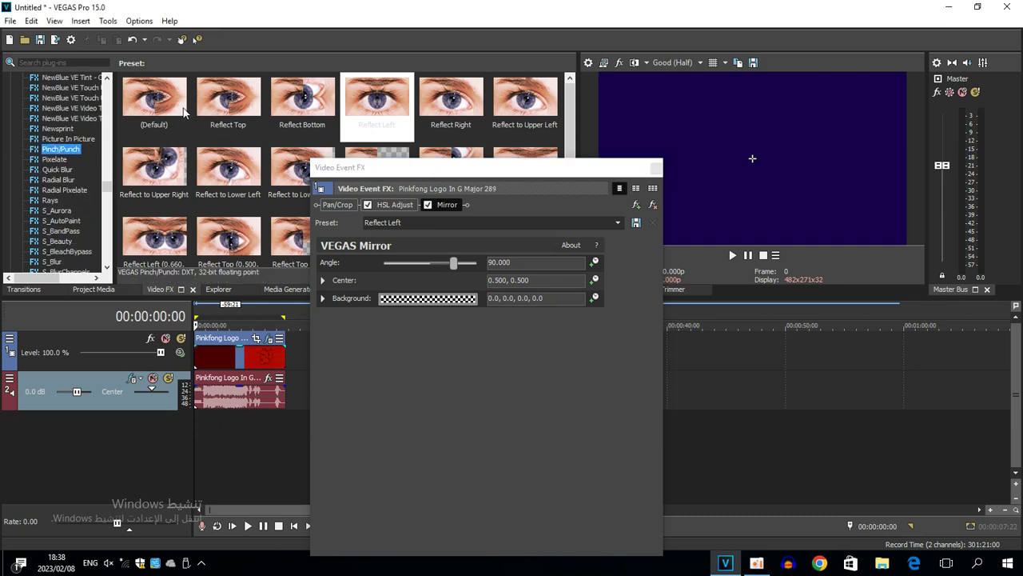
{"action": "left_click_drag", "start_coordinate": [152, 100], "coordinate": [655, 167]}
{"action": "left_click", "coordinate": [656, 167]}
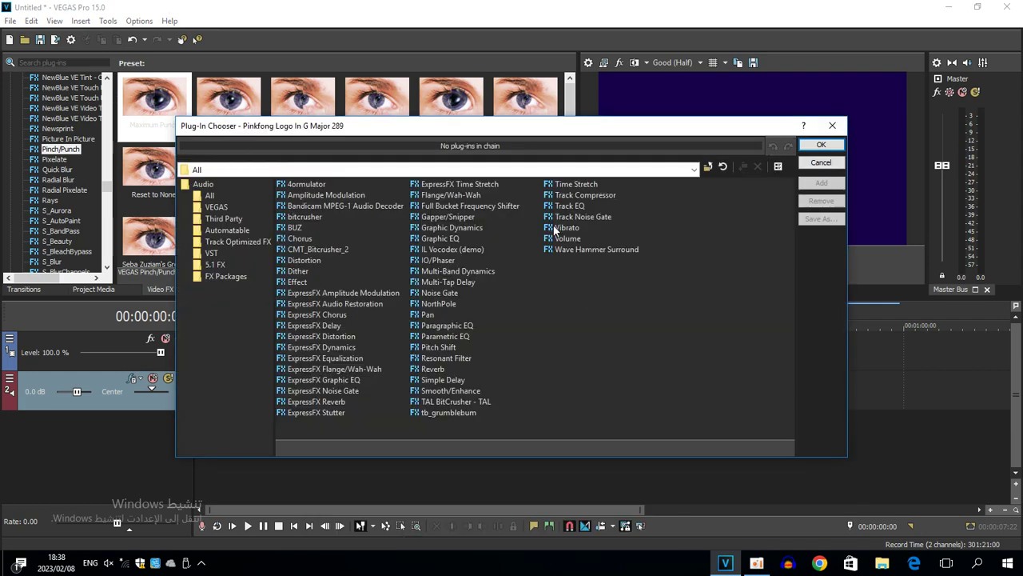
{"action": "left_click", "coordinate": [554, 230]}
{"action": "left_click", "coordinate": [823, 148]}
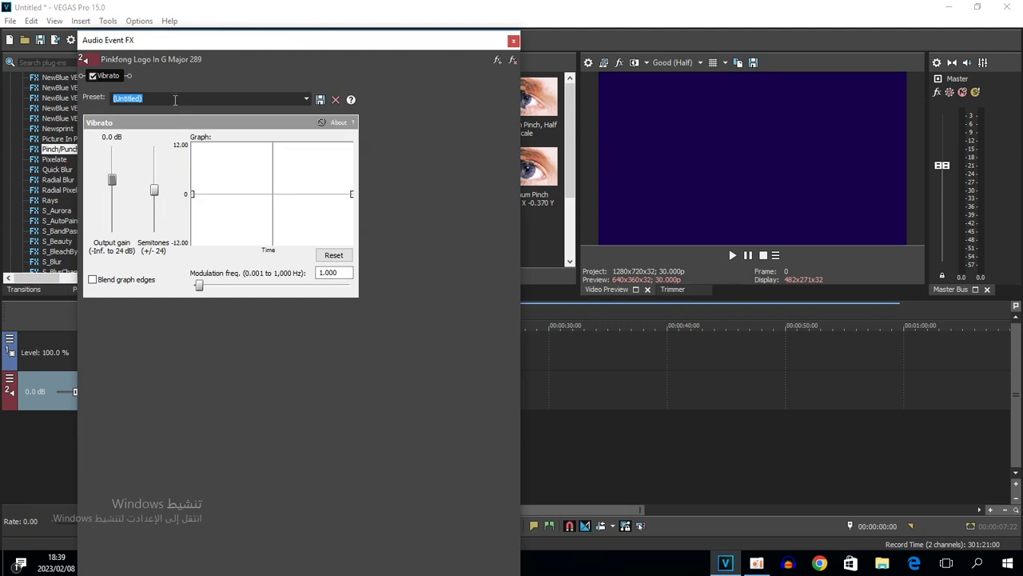
{"action": "left_click", "coordinate": [513, 62]}
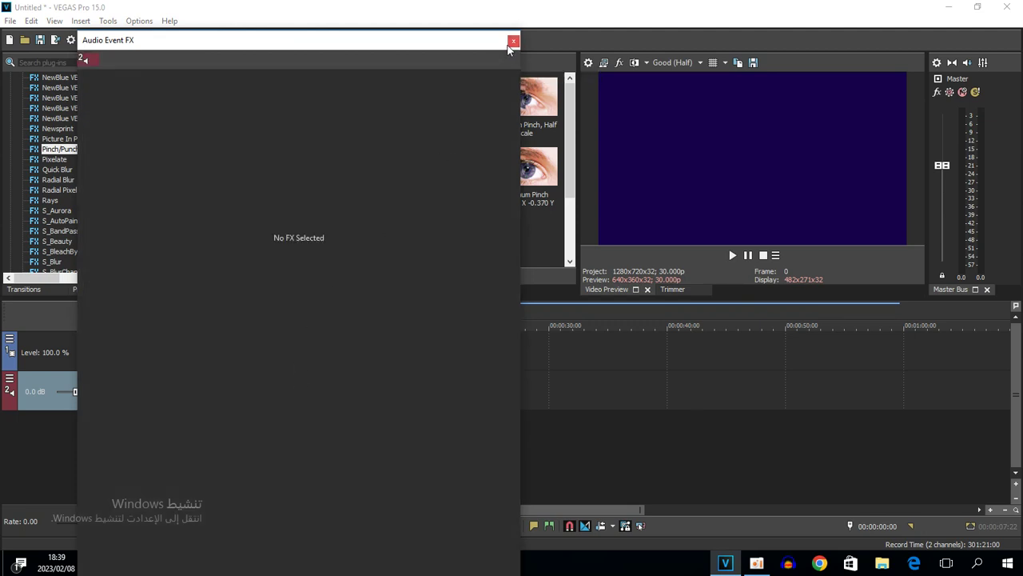
{"action": "left_click", "coordinate": [513, 41]}
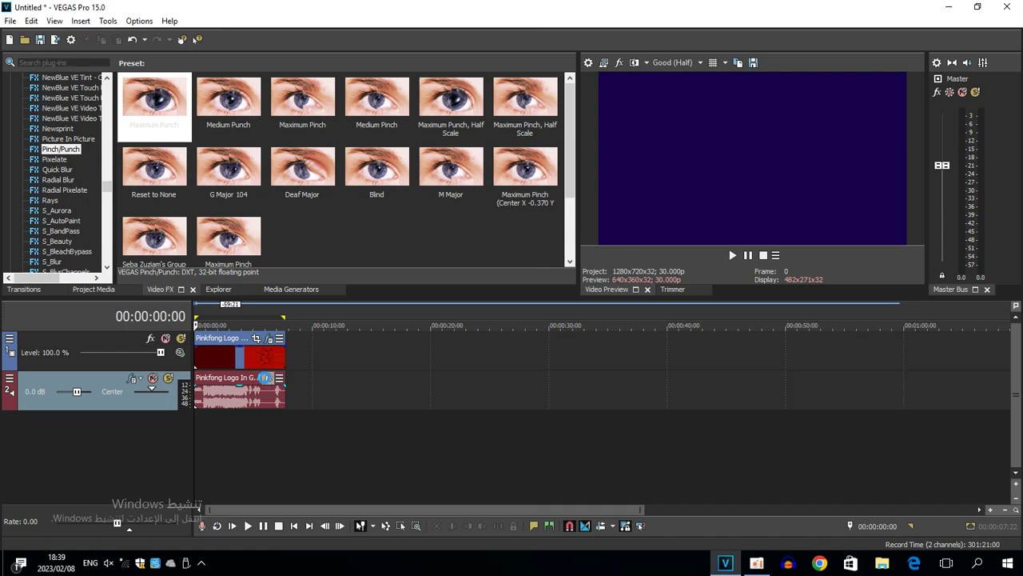
Add the Wave Hammer Surround effect with the Evil Rampaging Sorcerer preset to the audio event and close the effects window.
{"action": "left_click", "coordinate": [266, 378]}
{"action": "left_click", "coordinate": [596, 250]}
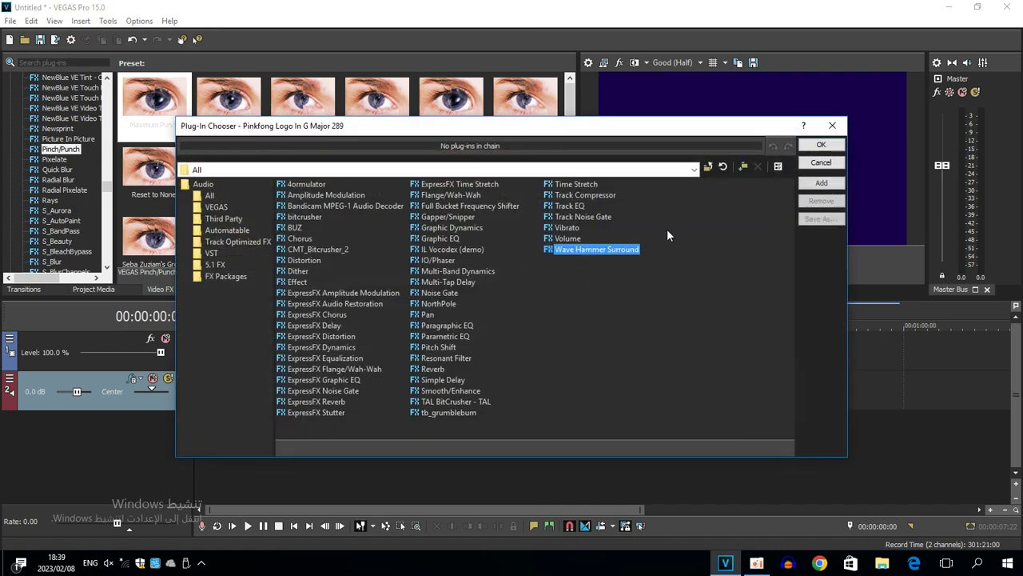
{"action": "left_click", "coordinate": [824, 182]}
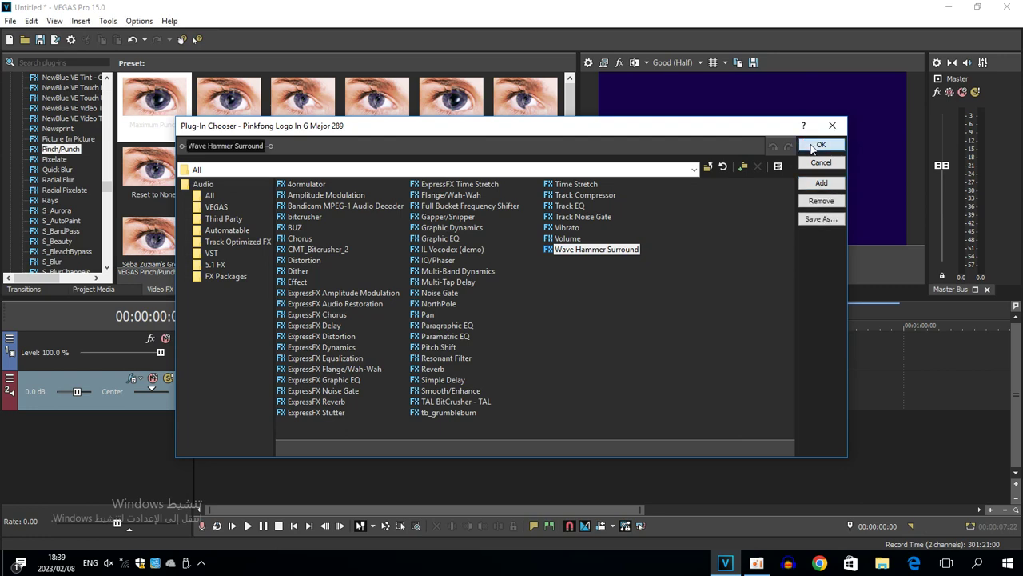
{"action": "left_click", "coordinate": [817, 144]}
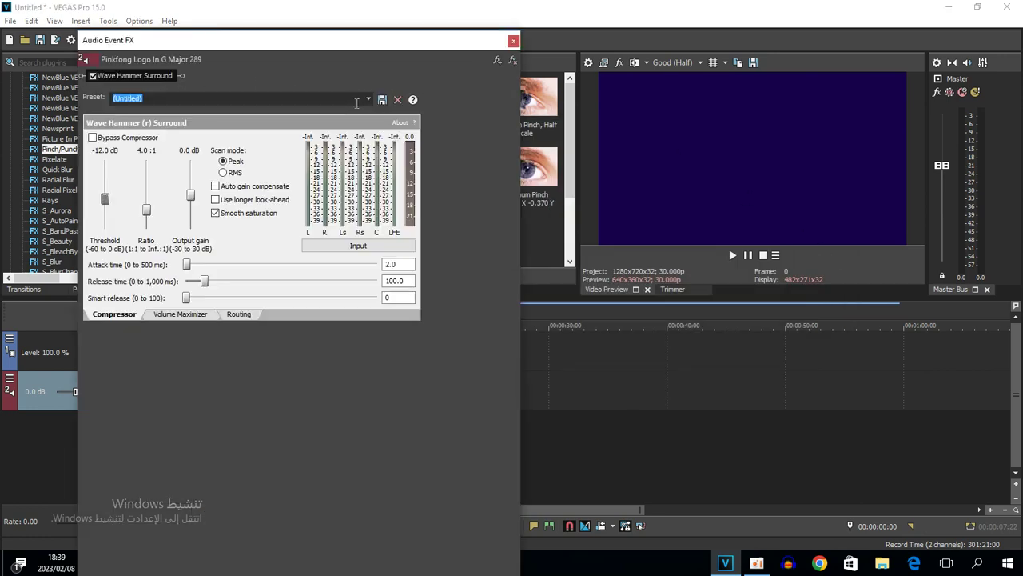
{"action": "left_click", "coordinate": [368, 99]}
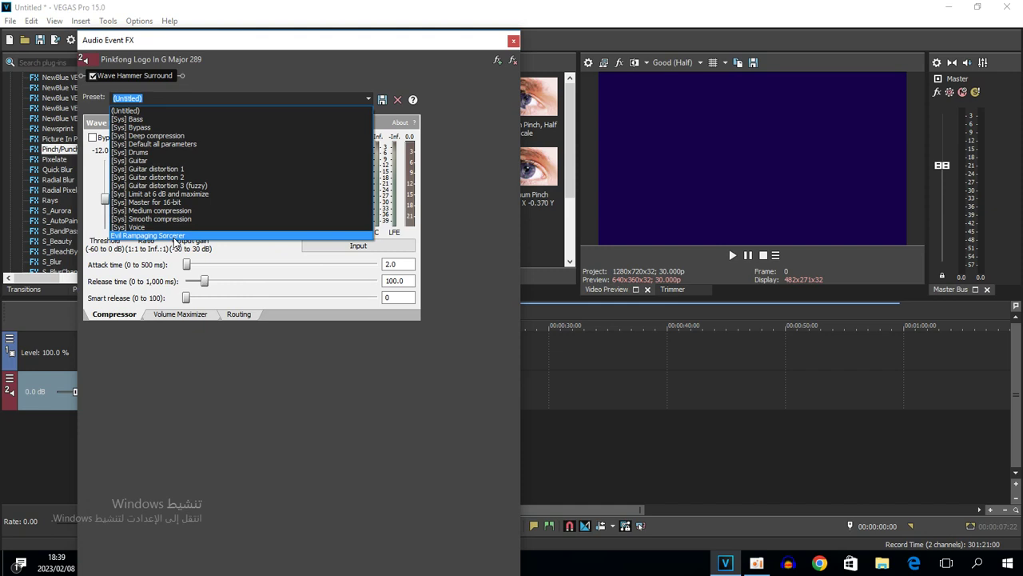
{"action": "left_click", "coordinate": [240, 230]}
{"action": "left_click", "coordinate": [513, 41]}
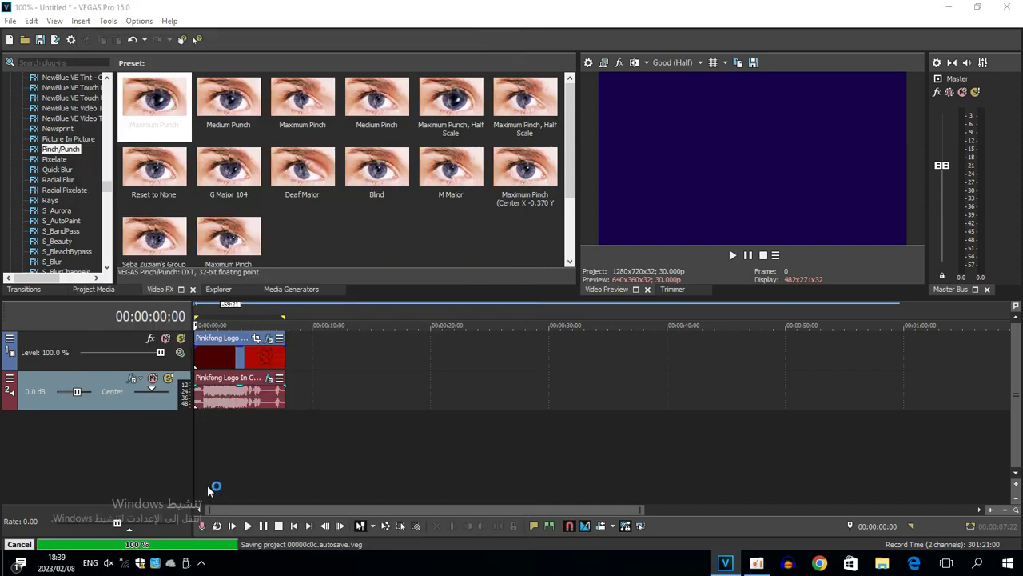
Duplicate the audio track and give its copied event élastique Pro pitch shifting of 3.
{"action": "right_click", "coordinate": [364, 406]}
{"action": "left_click", "coordinate": [382, 293]}
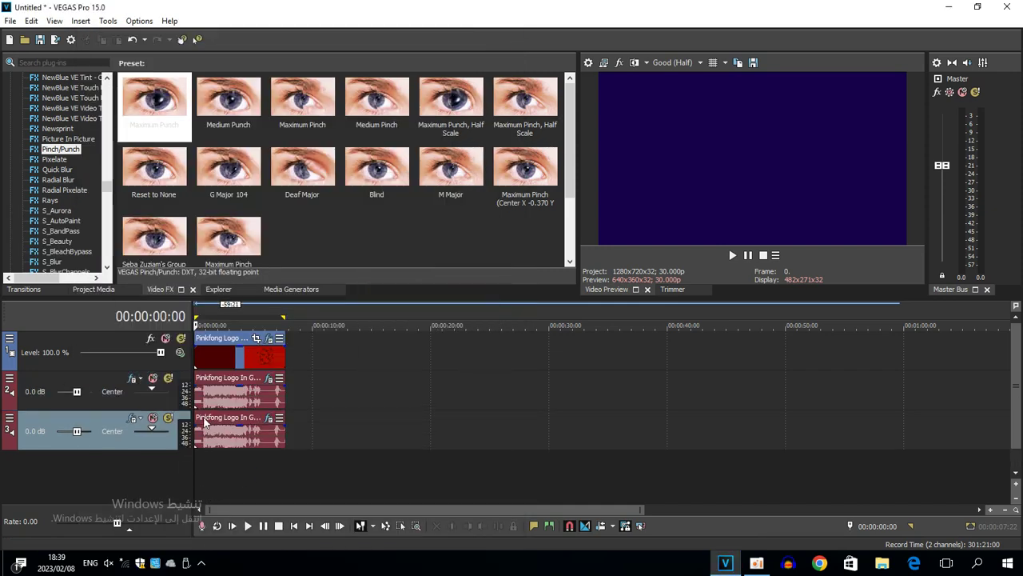
{"action": "right_click", "coordinate": [236, 444]}
{"action": "left_click", "coordinate": [283, 544]}
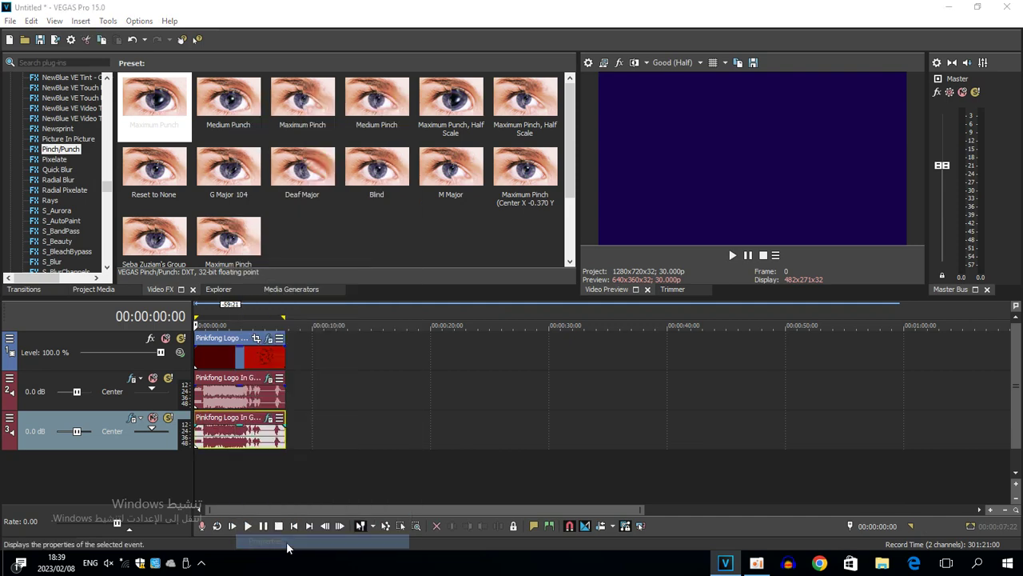
{"action": "left_click", "coordinate": [520, 232]}
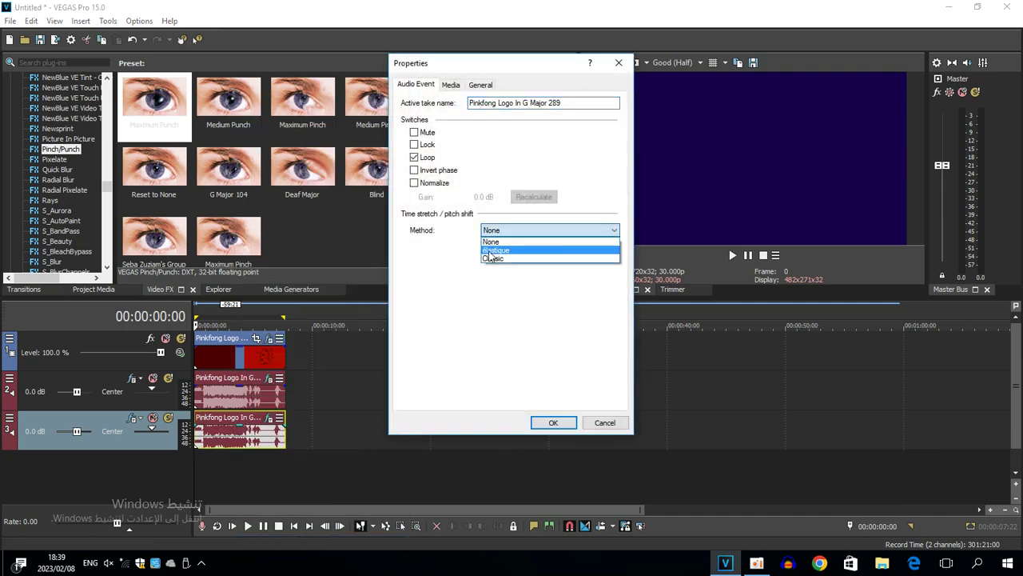
{"action": "left_click", "coordinate": [491, 258]}
{"action": "left_click", "coordinate": [493, 249]}
{"action": "left_click", "coordinate": [493, 260]}
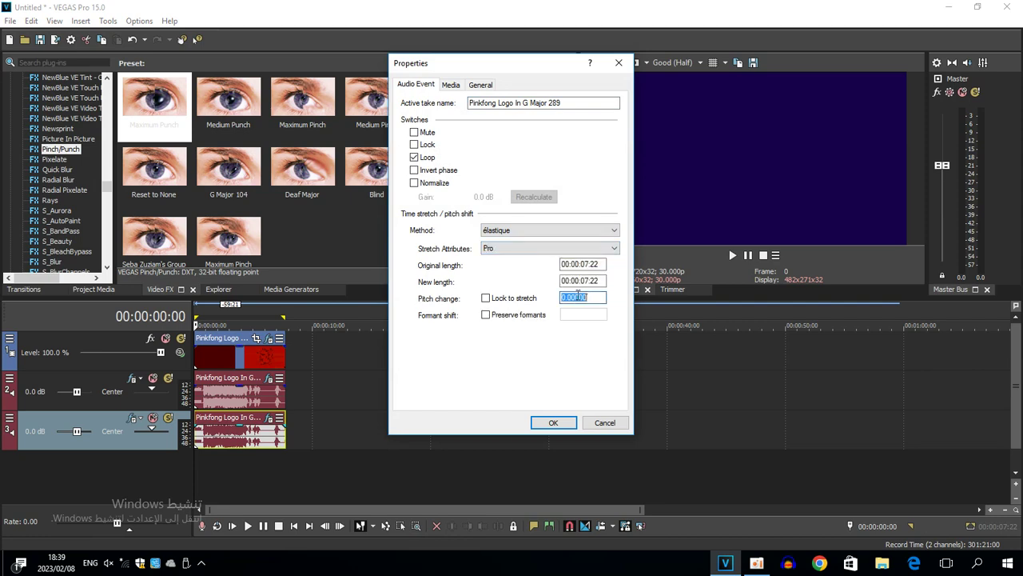
{"action": "left_click", "coordinate": [551, 421]}
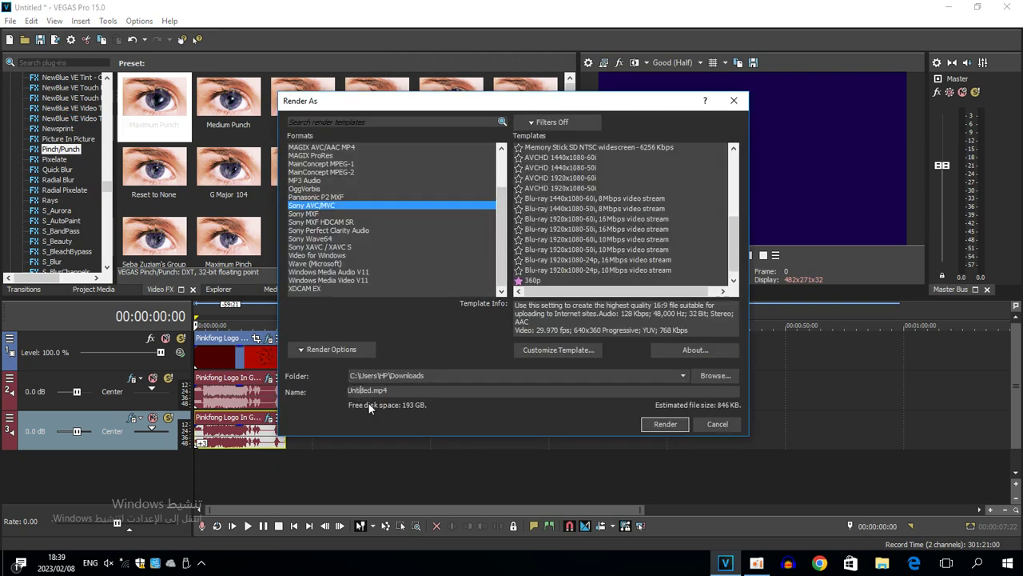
Render the project with the Sony AVC/MVC 360p template as Pinkfong Logo In G Major 306.mp4 in the Downloads folder.
{"action": "key", "text": "BackSpace"}
{"action": "key", "text": "BackSpace"}
{"action": "key", "text": "BackSpace"}
{"action": "key", "text": "BackSpace"}
{"action": "key", "text": "BackSpace"}
{"action": "key", "text": "BackSpace"}
{"action": "key", "text": "BackSpace"}
{"action": "key", "text": "BackSpace"}
{"action": "type", "text": "Pink"}
{"action": "left_click", "coordinate": [665, 424]}
{"action": "left_click", "coordinate": [756, 563]}
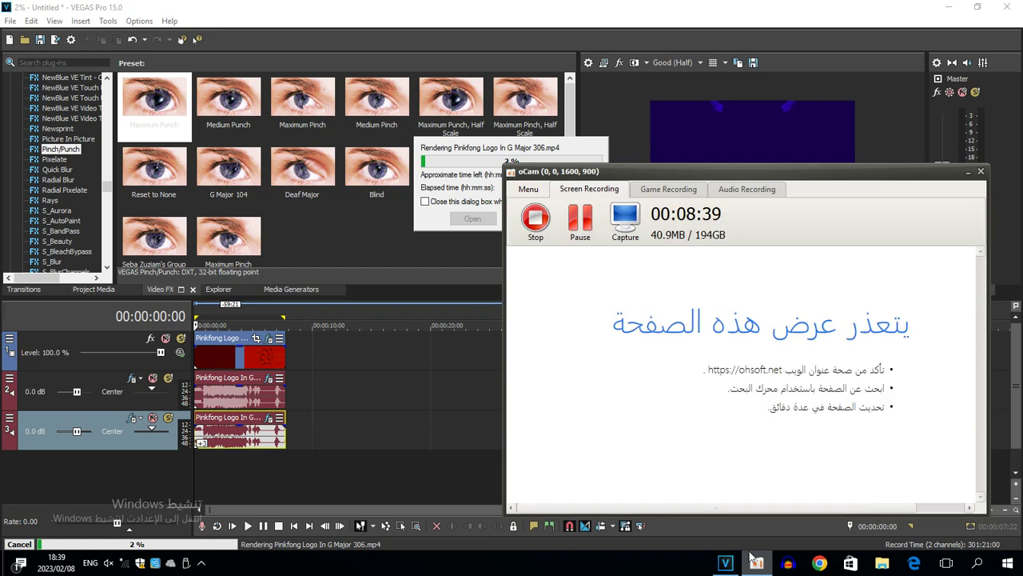
{"action": "left_click", "coordinate": [581, 220]}
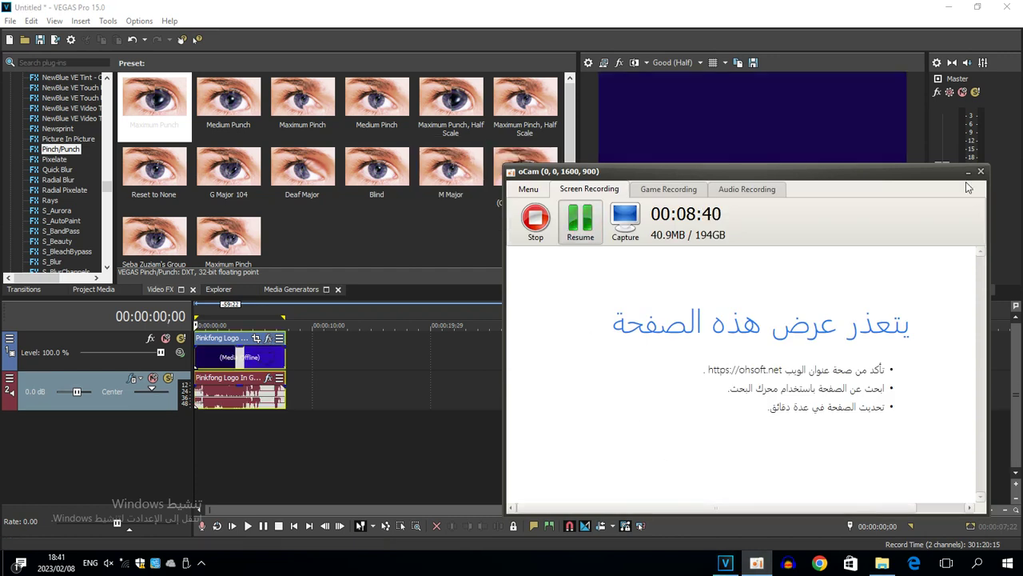
{"action": "key", "text": "shift+F2"}
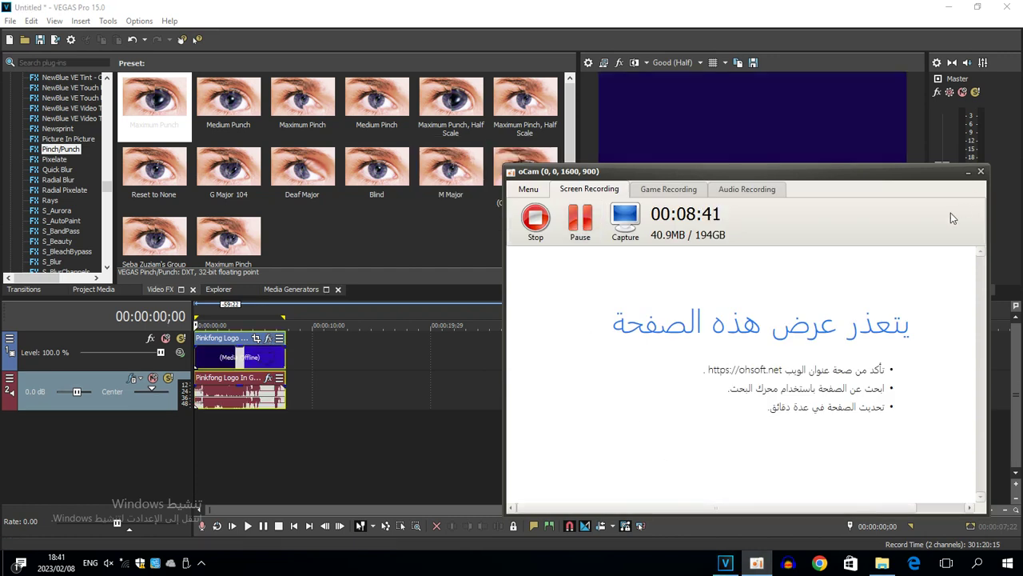
{"action": "left_click", "coordinate": [969, 173]}
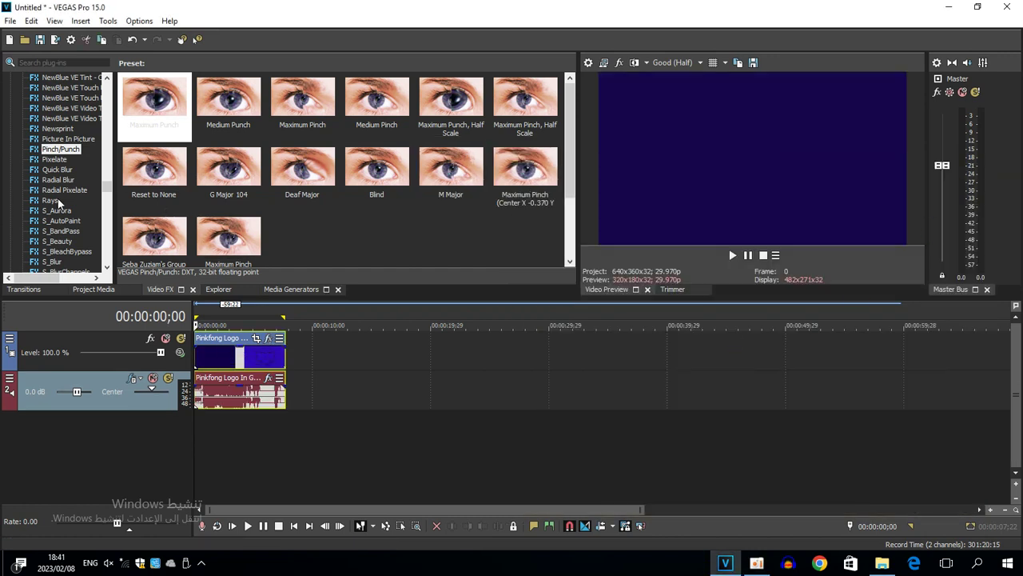
Apply LAB Adjust with the Invert Luminosity preset to the Pinkfong Logo In G Major 306 video event.
{"action": "scroll", "coordinate": [60, 204], "scroll_direction": "up", "scroll_amount": 5}
{"action": "scroll", "coordinate": [56, 184], "scroll_direction": "up", "scroll_amount": 10}
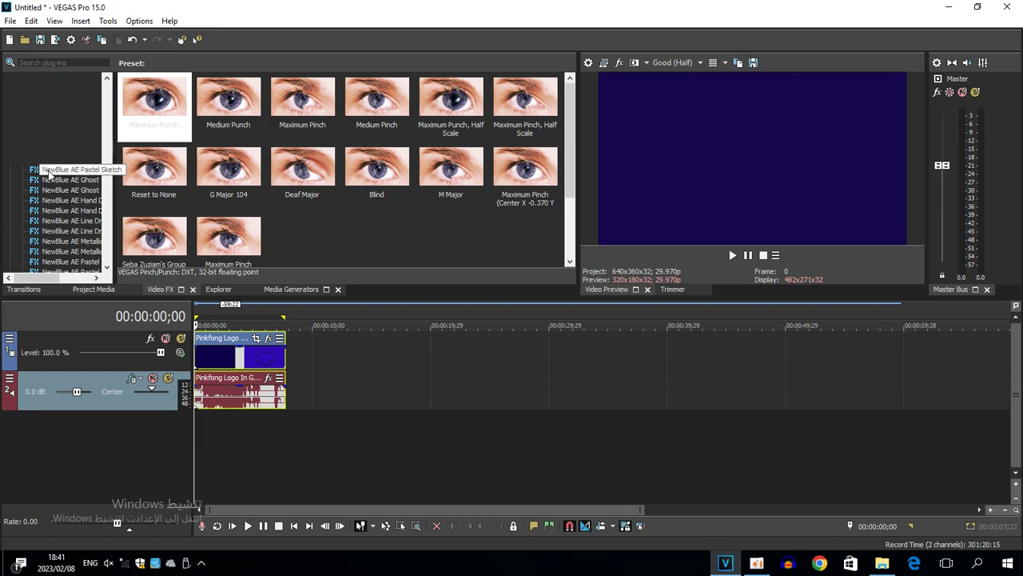
{"action": "left_click", "coordinate": [56, 210]}
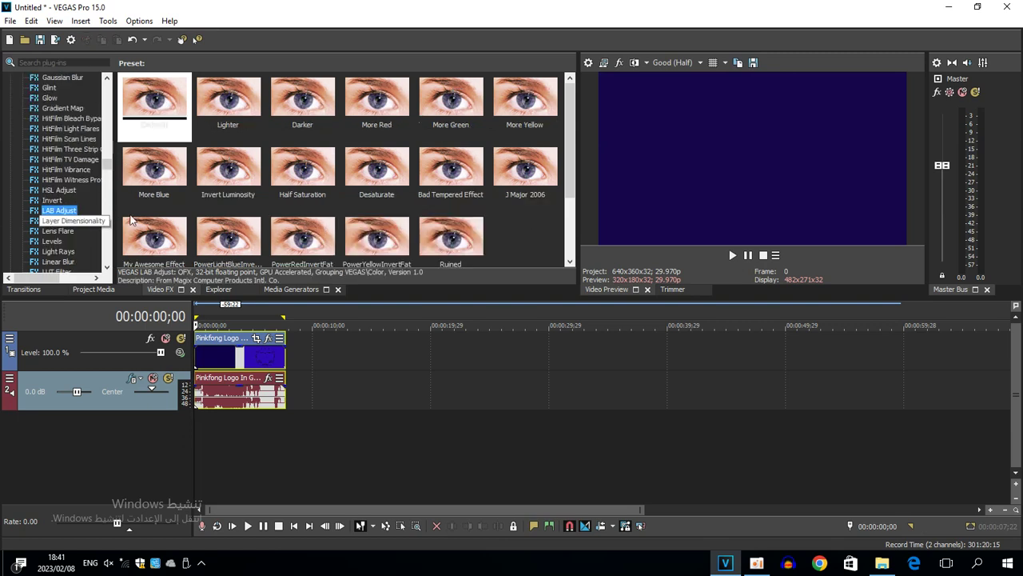
{"action": "left_click_drag", "start_coordinate": [228, 169], "coordinate": [252, 359]}
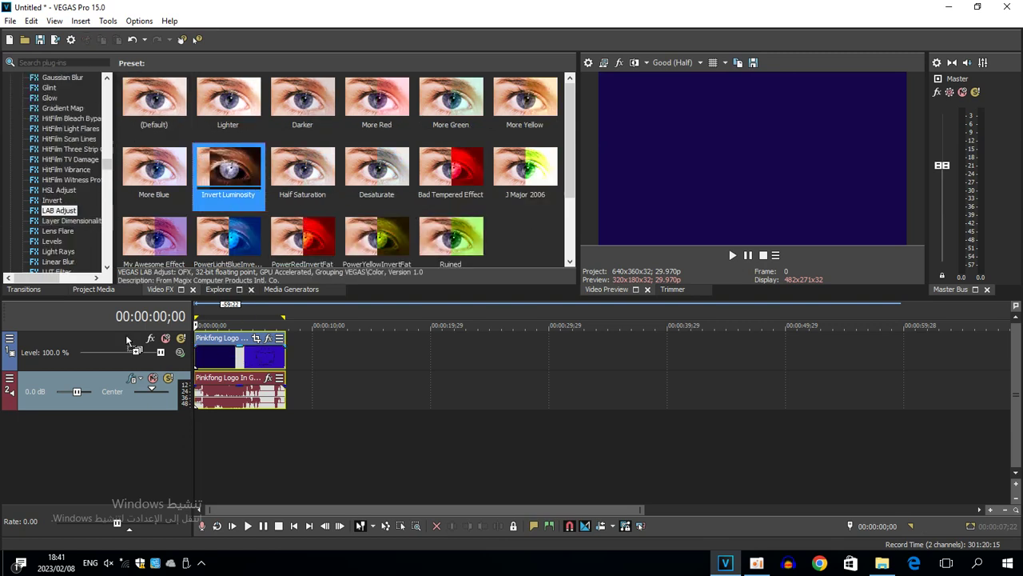
Add the Pinch/Punch effect with the Medium Punch preset after LAB Adjust on the same video event.
{"action": "scroll", "coordinate": [48, 182], "scroll_direction": "down", "scroll_amount": 10}
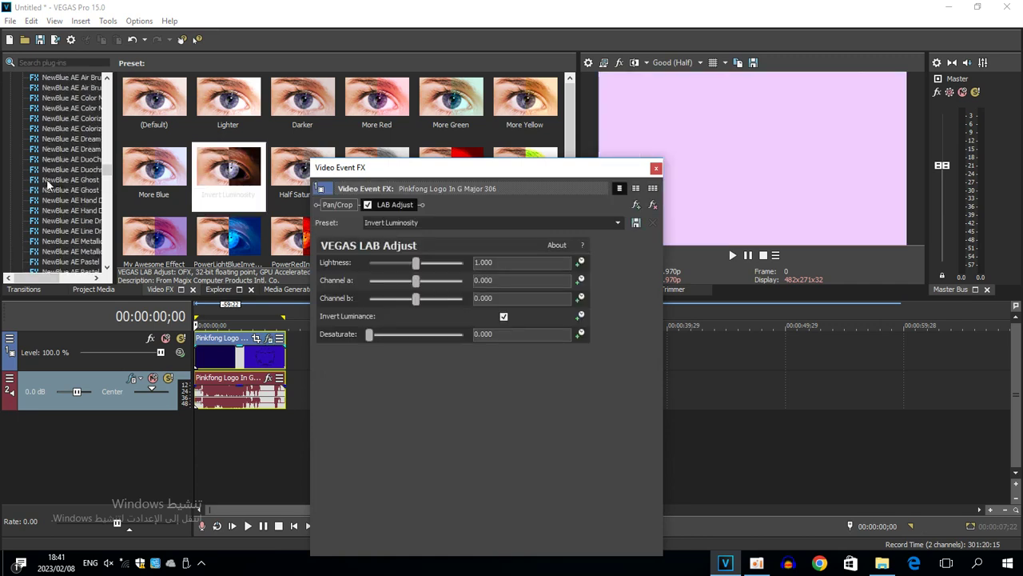
{"action": "scroll", "coordinate": [46, 183], "scroll_direction": "down", "scroll_amount": 8}
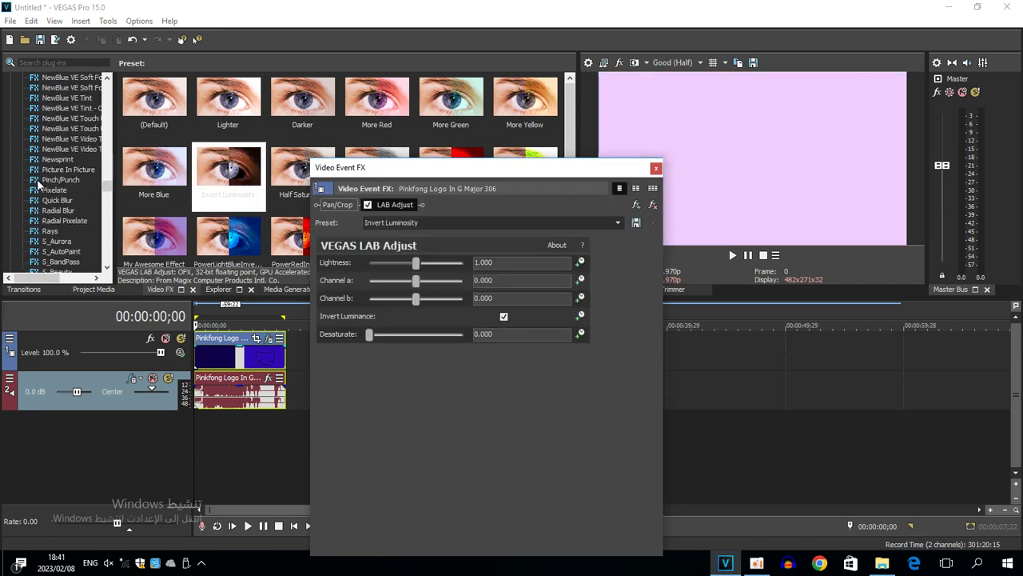
{"action": "scroll", "coordinate": [71, 240], "scroll_direction": "down", "scroll_amount": 1}
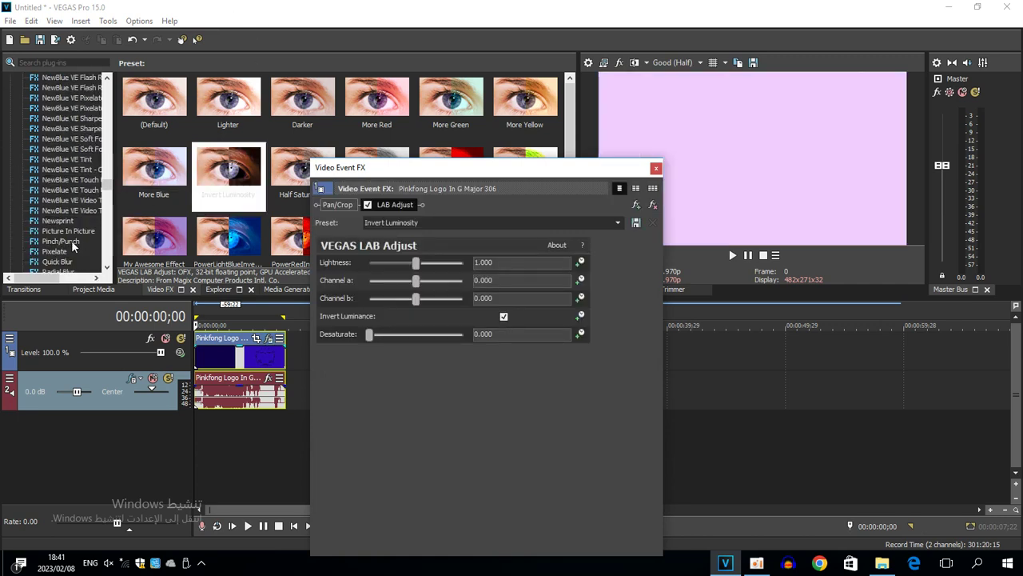
{"action": "left_click", "coordinate": [68, 239]}
{"action": "double_click", "coordinate": [72, 240]}
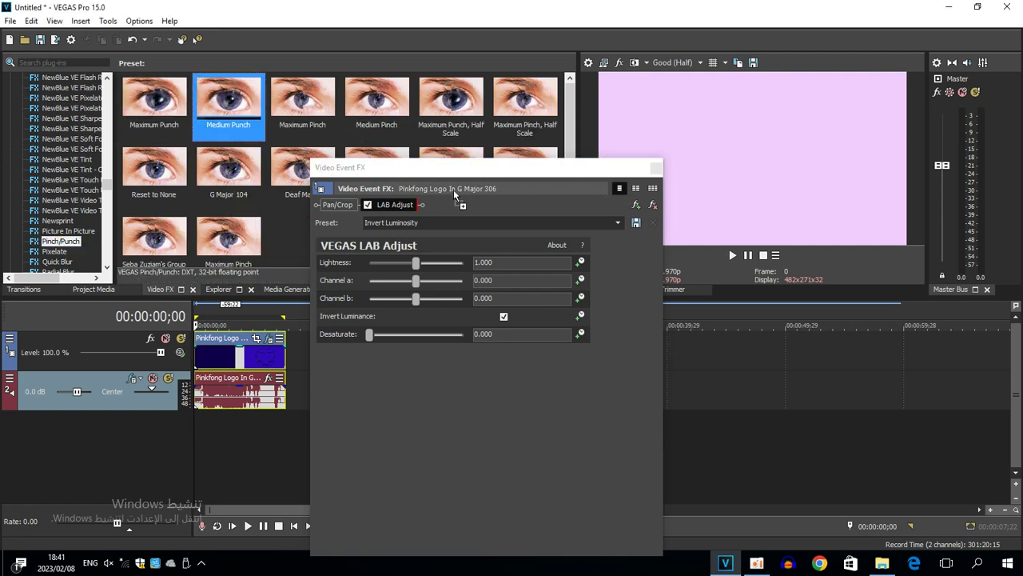
Add the Invert effect with the 100% Inversion preset after Pinch/Punch and close the effects window.
{"action": "scroll", "coordinate": [11, 206], "scroll_direction": "up", "scroll_amount": 8}
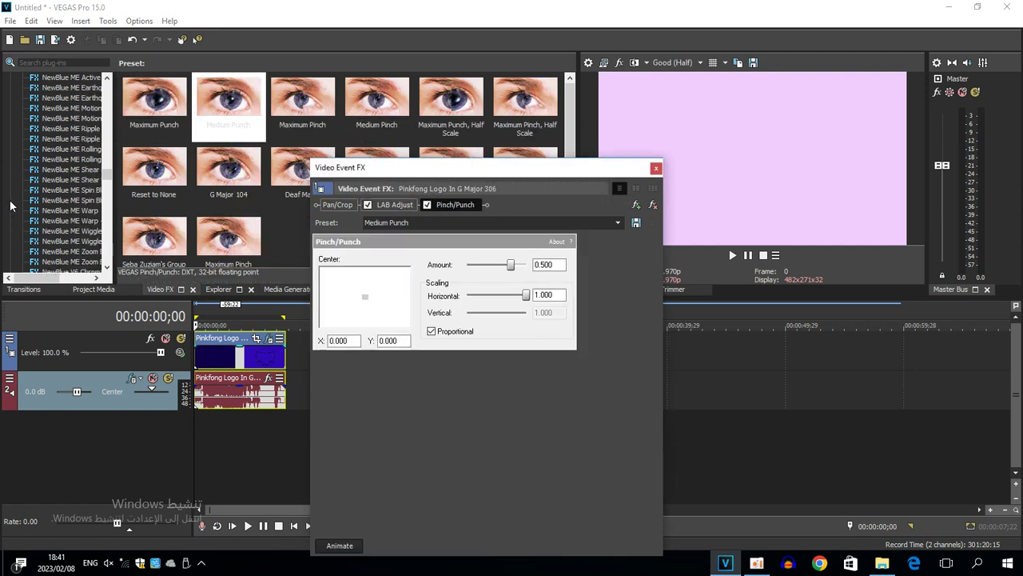
{"action": "scroll", "coordinate": [11, 207], "scroll_direction": "up", "scroll_amount": 5}
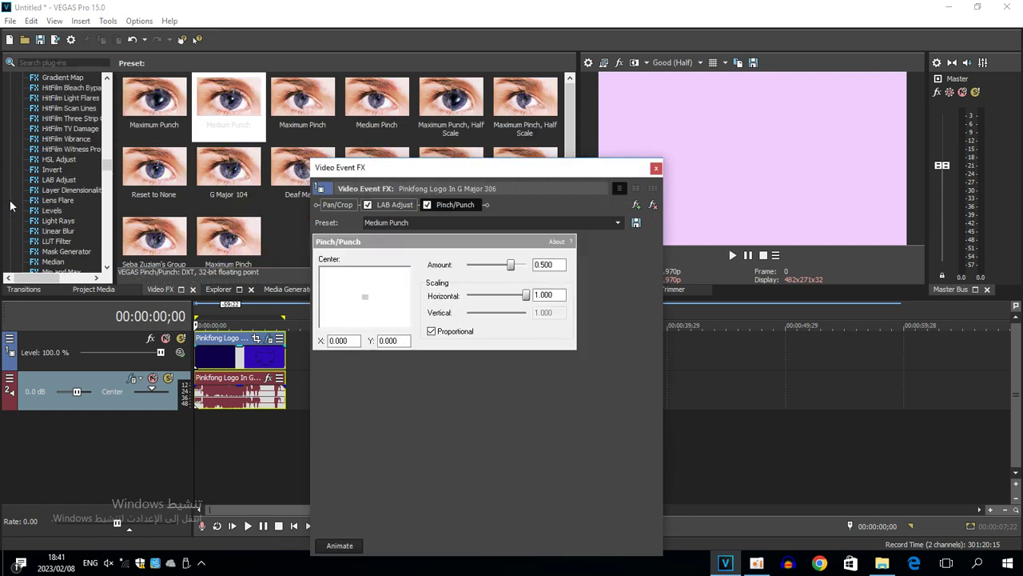
{"action": "left_click", "coordinate": [52, 170]}
{"action": "left_click_drag", "start_coordinate": [377, 100], "coordinate": [491, 224]}
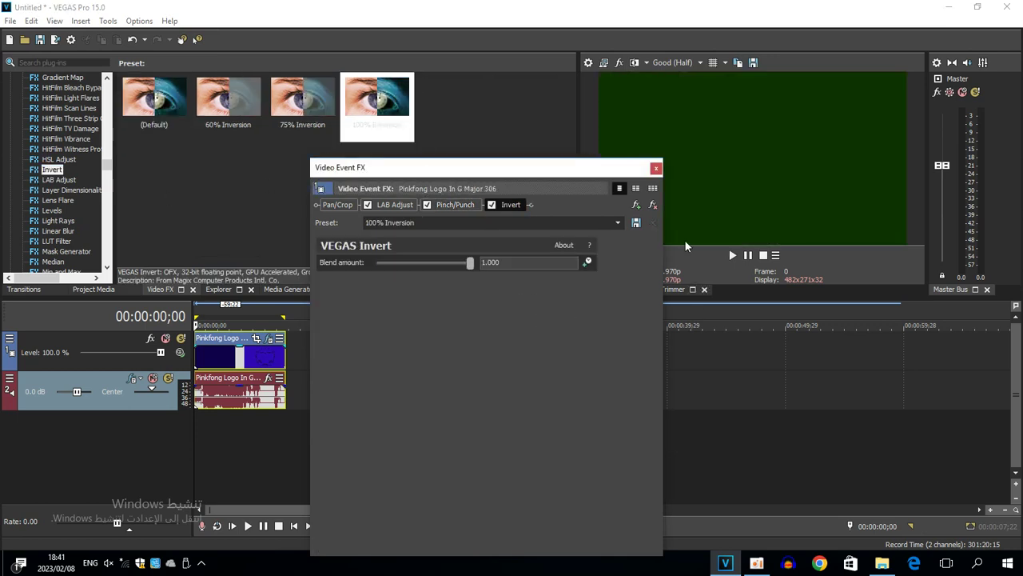
{"action": "left_click", "coordinate": [654, 169]}
Give the audio event Classic pitch shifting of -12 with A17. Drums, unpitched (minimum echo).
{"action": "right_click", "coordinate": [262, 404]}
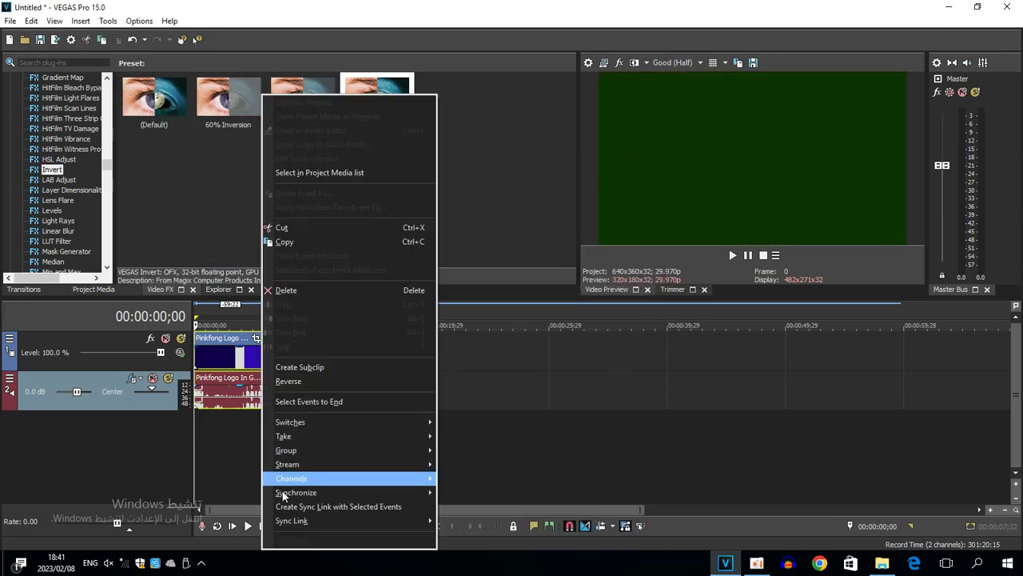
{"action": "left_click", "coordinate": [240, 407]}
{"action": "right_click", "coordinate": [240, 407]}
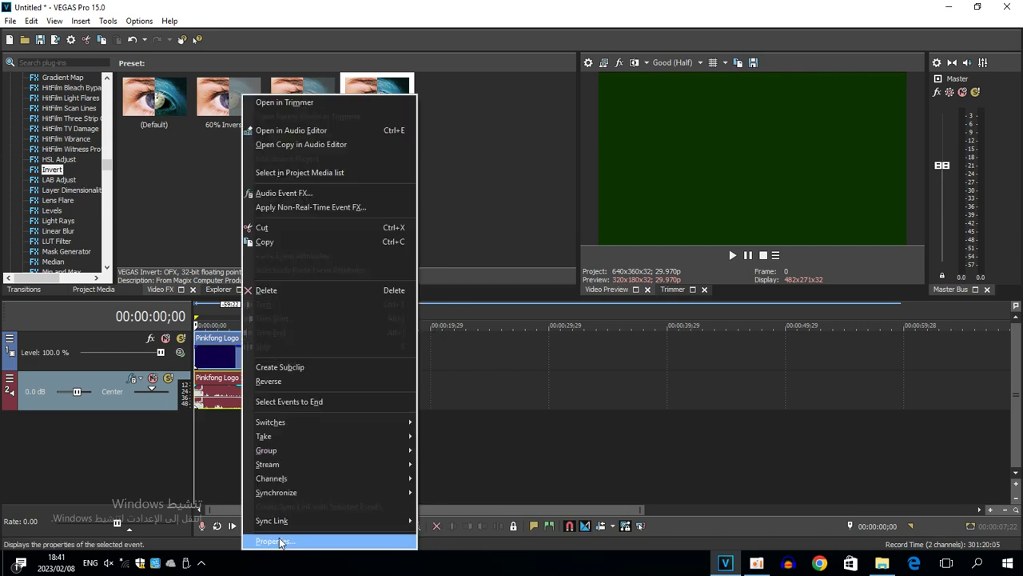
{"action": "left_click", "coordinate": [276, 543]}
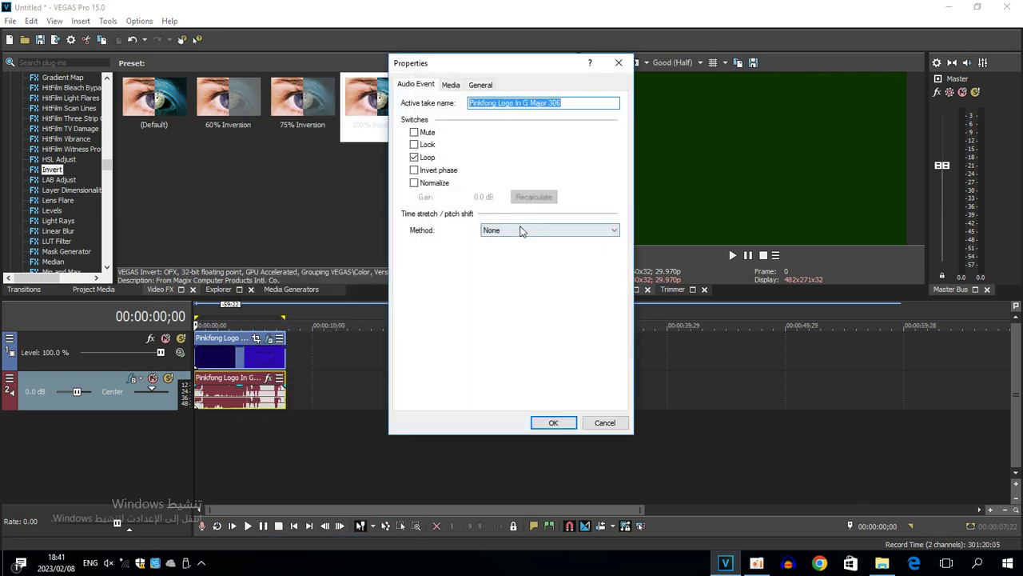
{"action": "left_click", "coordinate": [520, 230]}
{"action": "left_click", "coordinate": [504, 255]}
{"action": "left_click", "coordinate": [490, 248]}
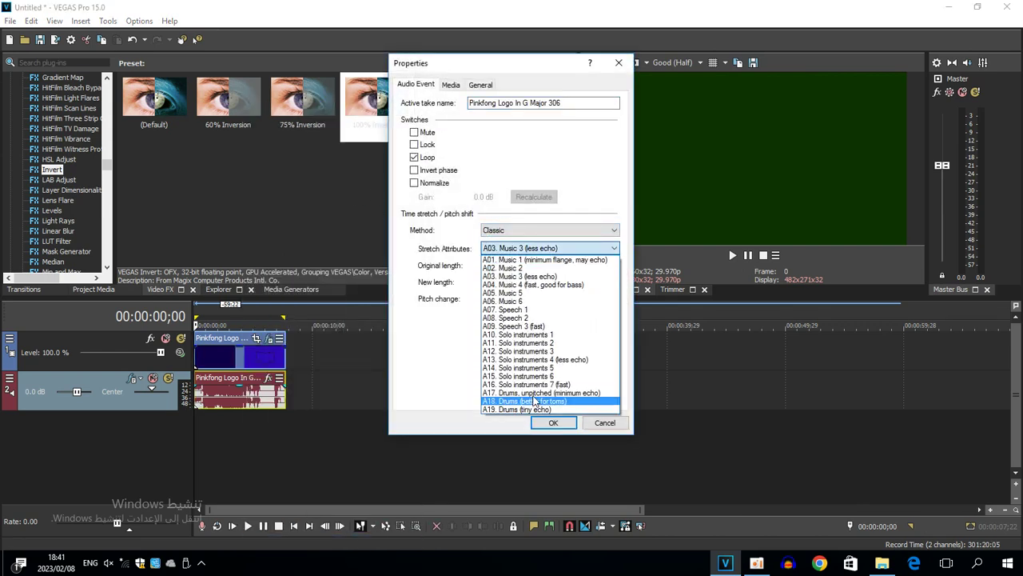
{"action": "left_click", "coordinate": [548, 389]}
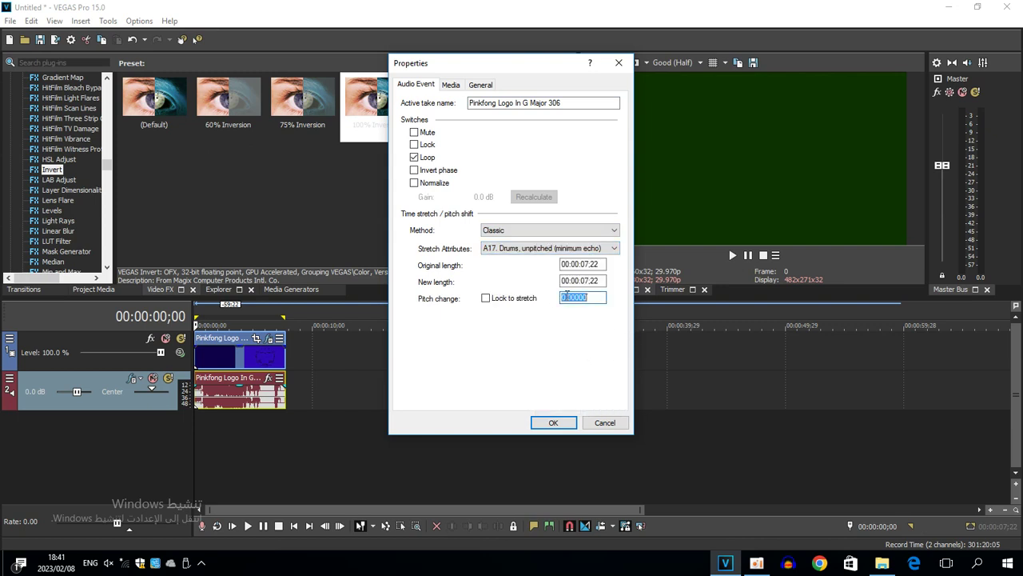
{"action": "type", "text": "-12"}
{"action": "left_click", "coordinate": [556, 423]}
Duplicate the audio track pitched at -12 and set the copied event's pitch change to -10.
{"action": "right_click", "coordinate": [333, 400]}
{"action": "left_click", "coordinate": [376, 215]}
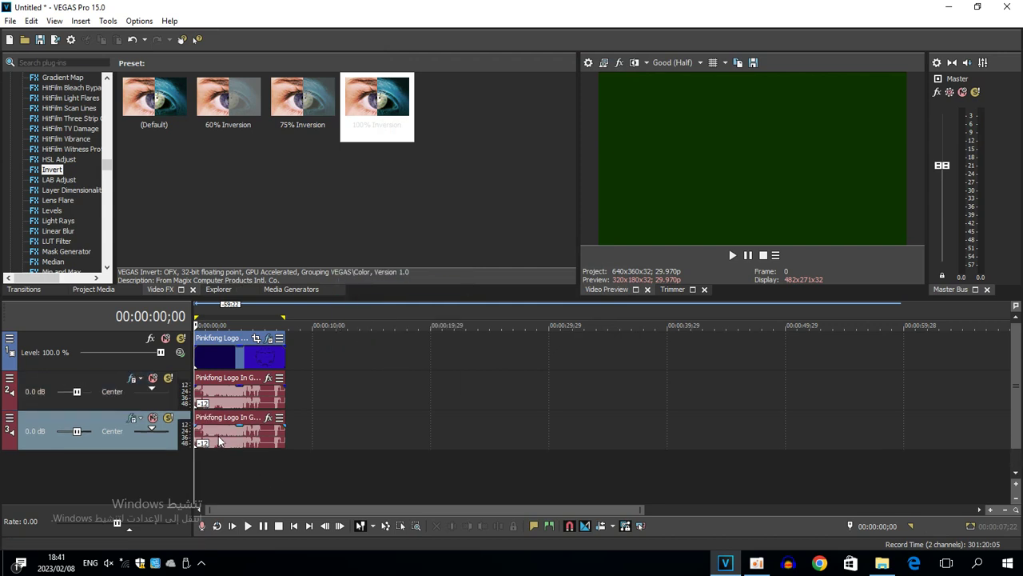
{"action": "right_click", "coordinate": [220, 441]}
{"action": "left_click", "coordinate": [260, 539]}
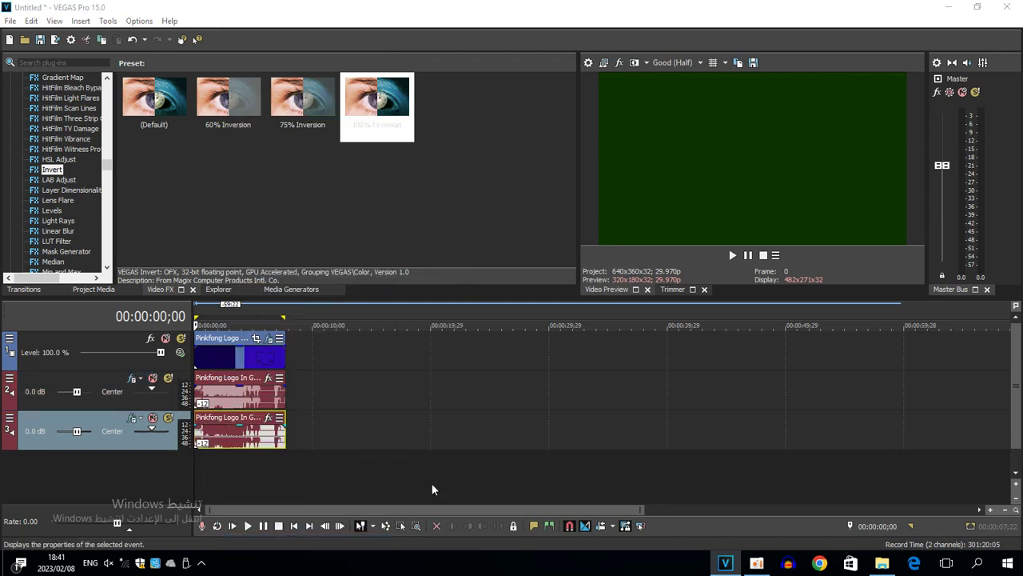
{"action": "double_click", "coordinate": [583, 297]}
{"action": "type", "text": "10"}
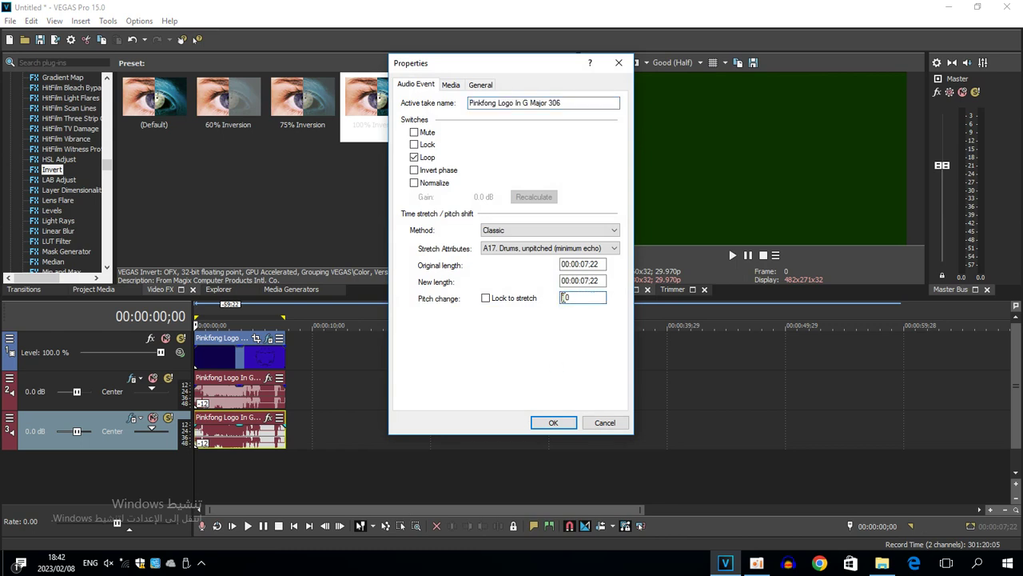
{"action": "key", "text": "Return"}
Duplicate the audio track pitched at -10 and set the copied event's pitch change to 7.
{"action": "right_click", "coordinate": [372, 443]}
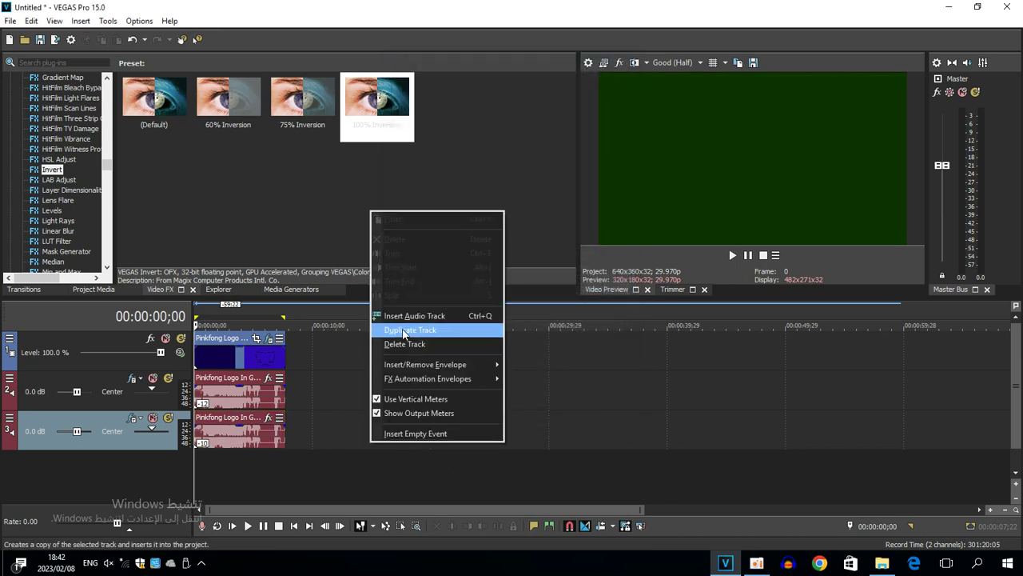
{"action": "left_click", "coordinate": [400, 329]}
{"action": "right_click", "coordinate": [260, 484]}
{"action": "left_click", "coordinate": [321, 475]}
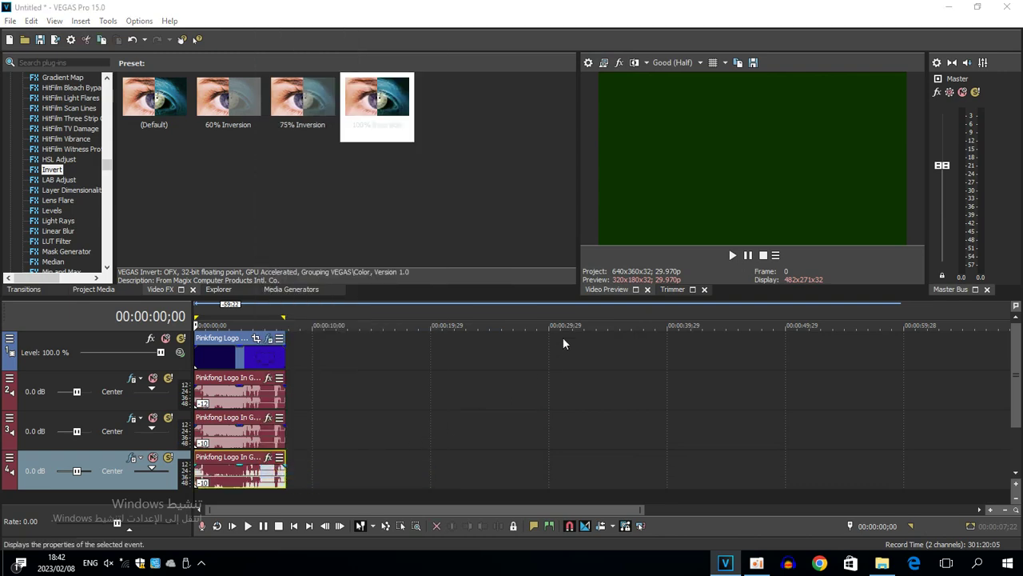
{"action": "left_click", "coordinate": [573, 298]}
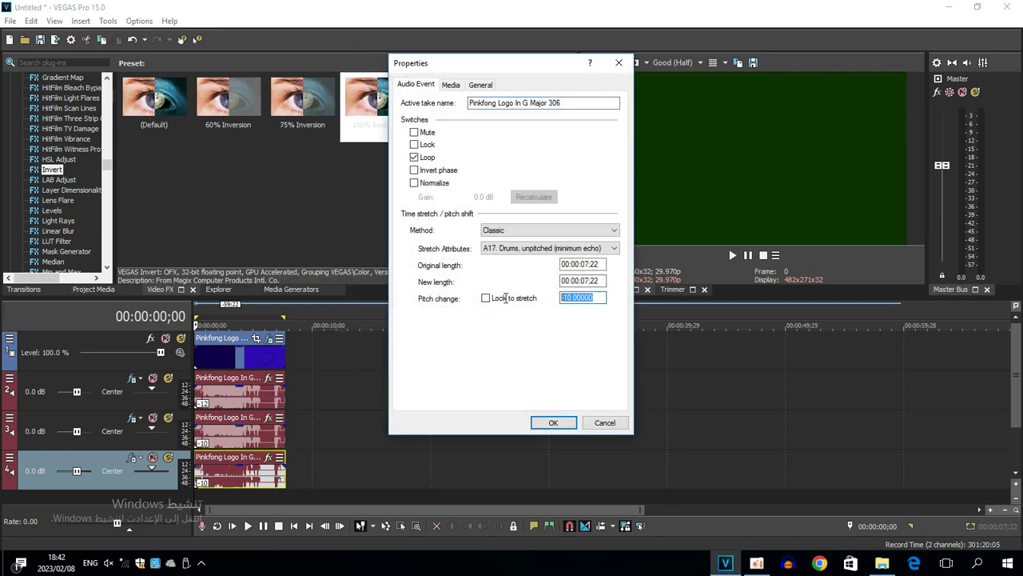
{"action": "left_click", "coordinate": [550, 424]}
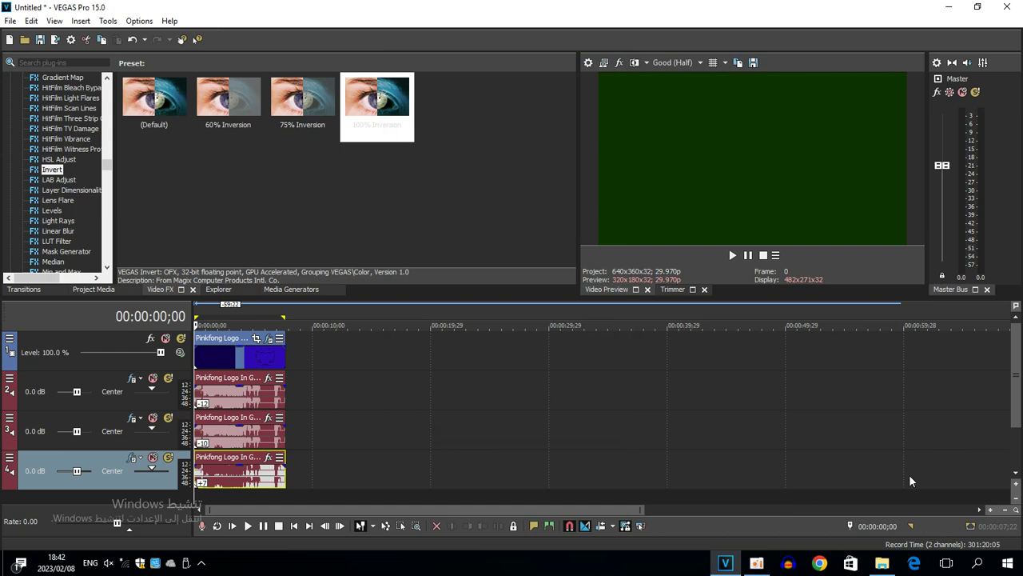
Duplicate the audio track pitched at +7 and set the copied event's pitch change to 9.
{"action": "left_click", "coordinate": [1016, 472]}
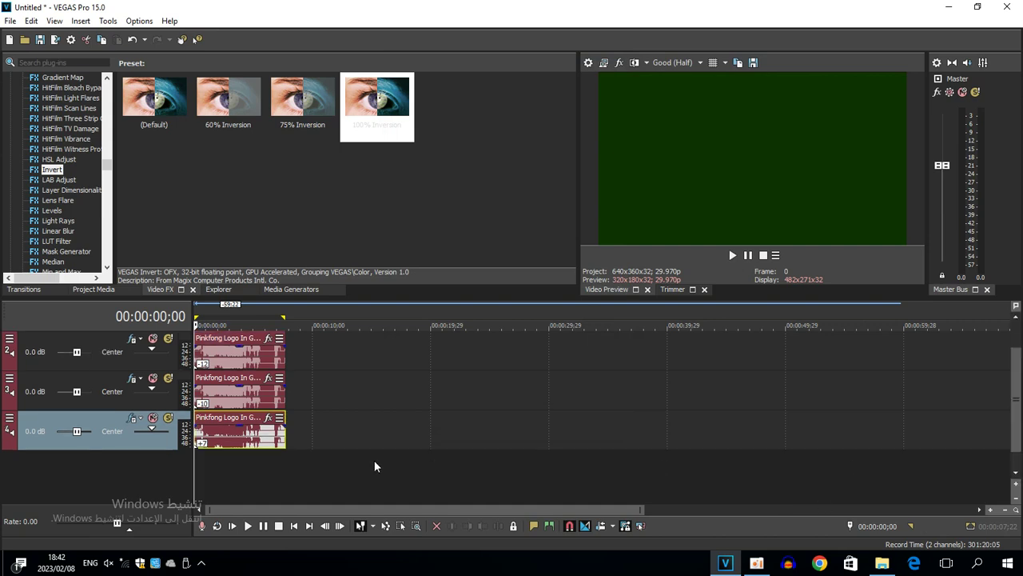
{"action": "right_click", "coordinate": [317, 431]}
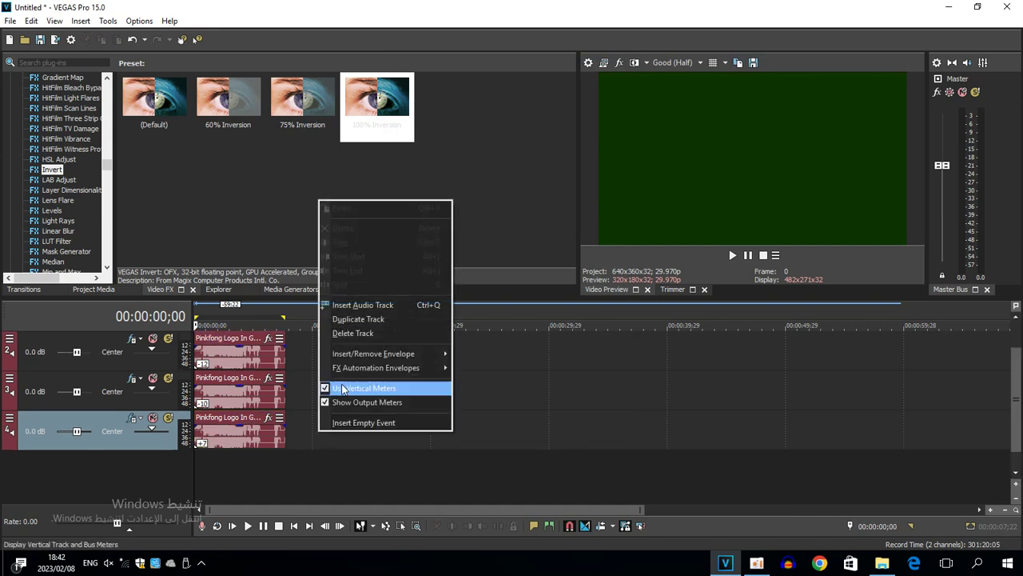
{"action": "left_click", "coordinate": [357, 319]}
{"action": "right_click", "coordinate": [216, 476]}
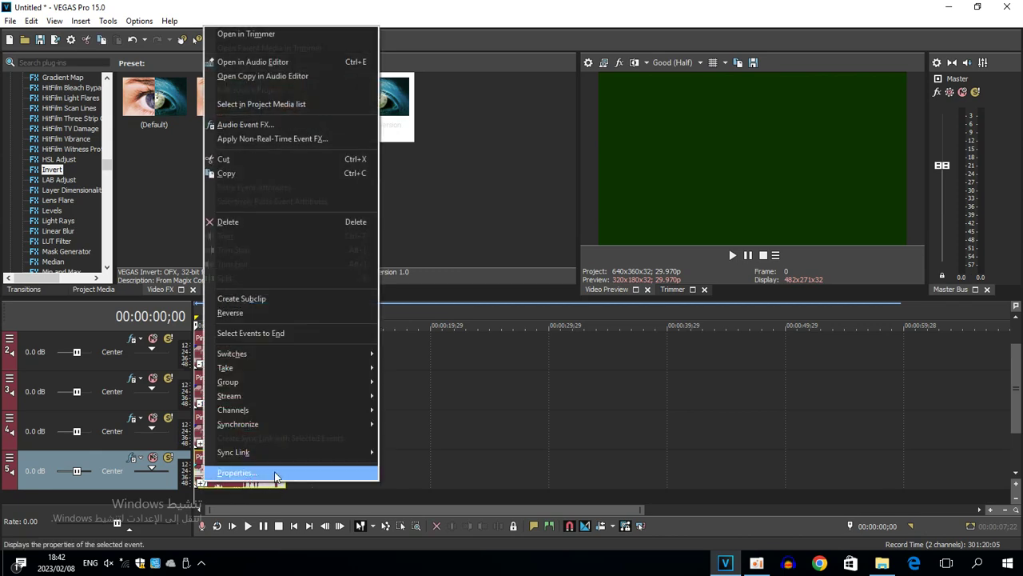
{"action": "left_click", "coordinate": [274, 475]}
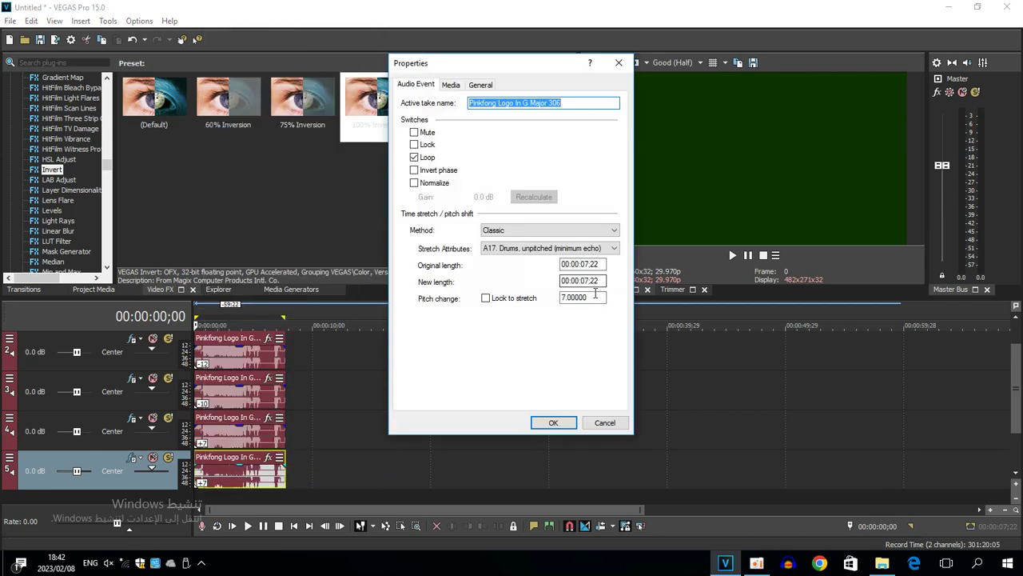
{"action": "double_click", "coordinate": [596, 296]}
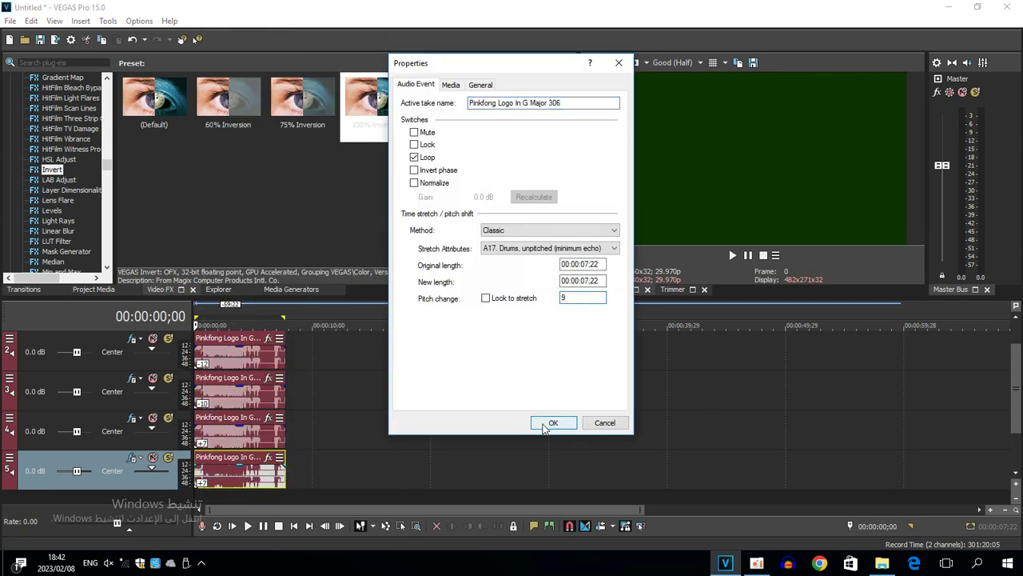
{"action": "left_click", "coordinate": [553, 422]}
Duplicate the audio track pitched at +9 and set the copied event's pitch change to 12.
{"action": "key", "text": "ctrl+shift+Up"}
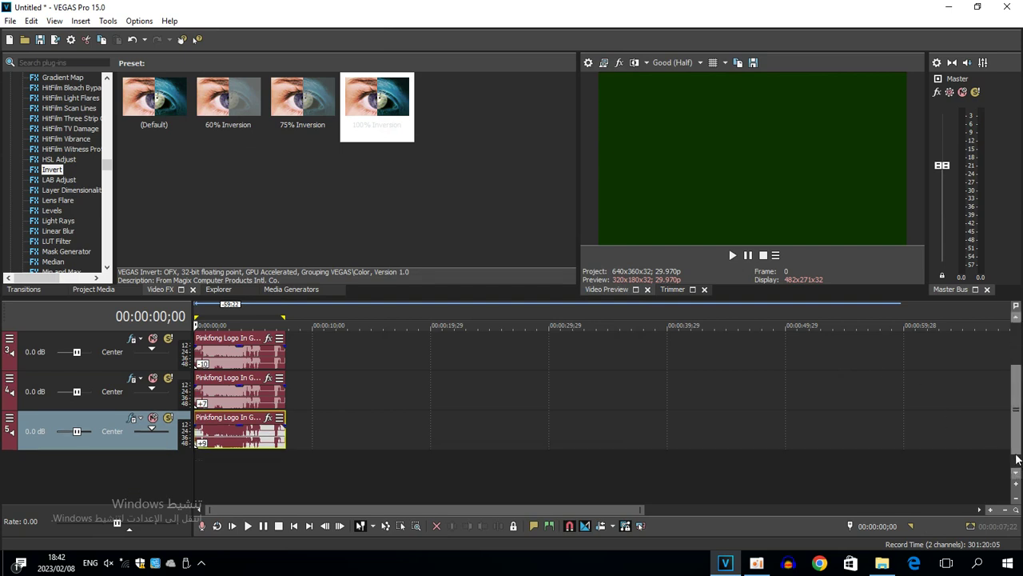
{"action": "left_click", "coordinate": [1018, 486]}
{"action": "left_click", "coordinate": [1017, 486]}
{"action": "left_click", "coordinate": [1018, 486]}
{"action": "left_click", "coordinate": [1018, 486]}
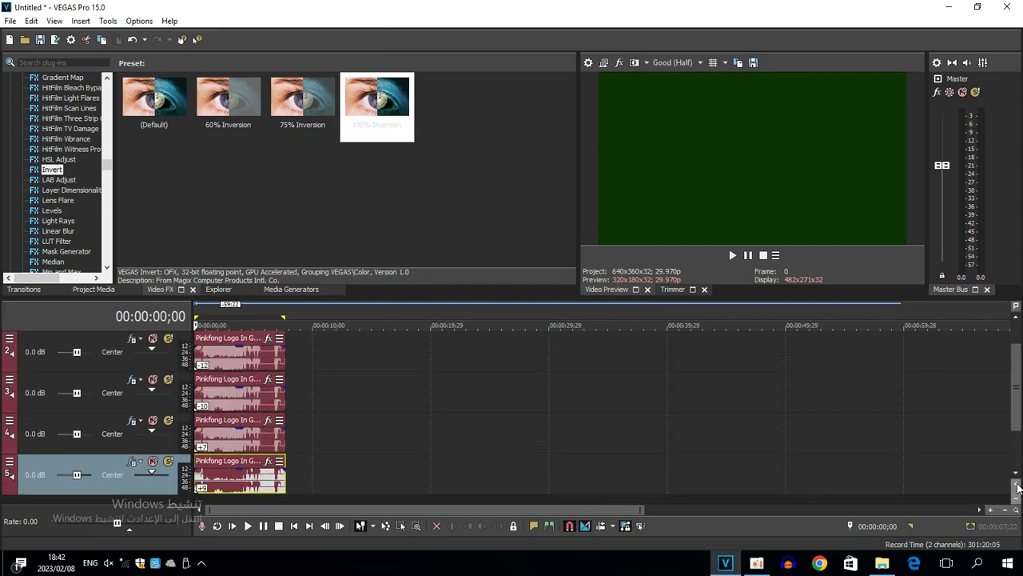
{"action": "left_click", "coordinate": [1015, 473]}
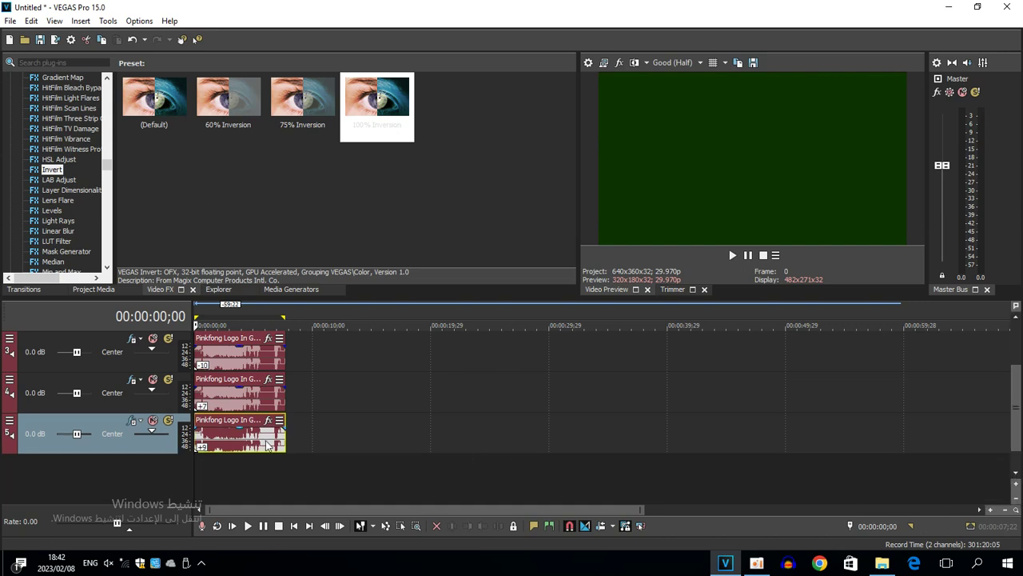
{"action": "right_click", "coordinate": [349, 446]}
{"action": "left_click", "coordinate": [368, 329]}
{"action": "right_click", "coordinate": [256, 477]}
{"action": "left_click", "coordinate": [288, 464]}
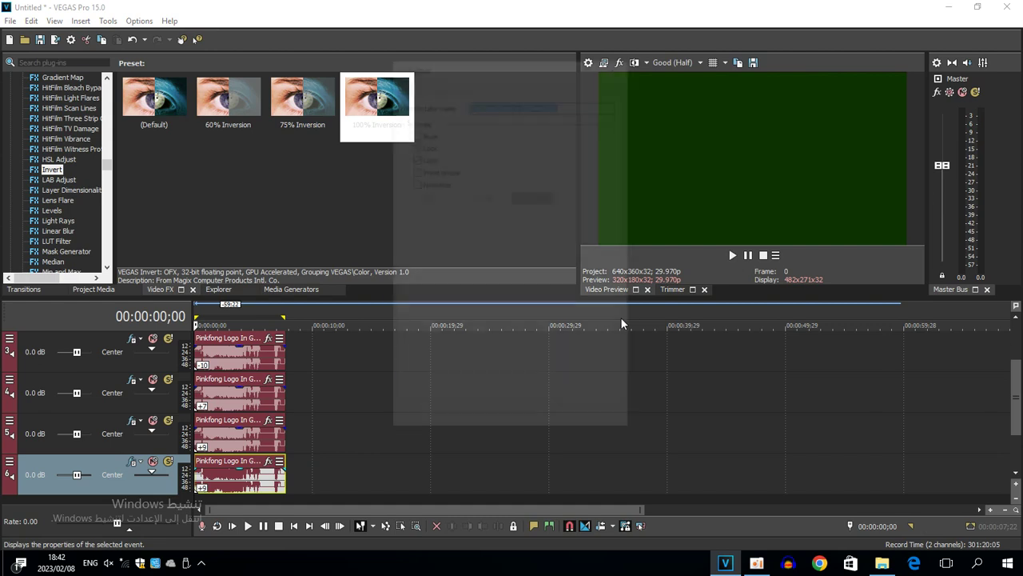
{"action": "double_click", "coordinate": [581, 296]}
{"action": "type", "text": "12"}
{"action": "left_click", "coordinate": [555, 426]}
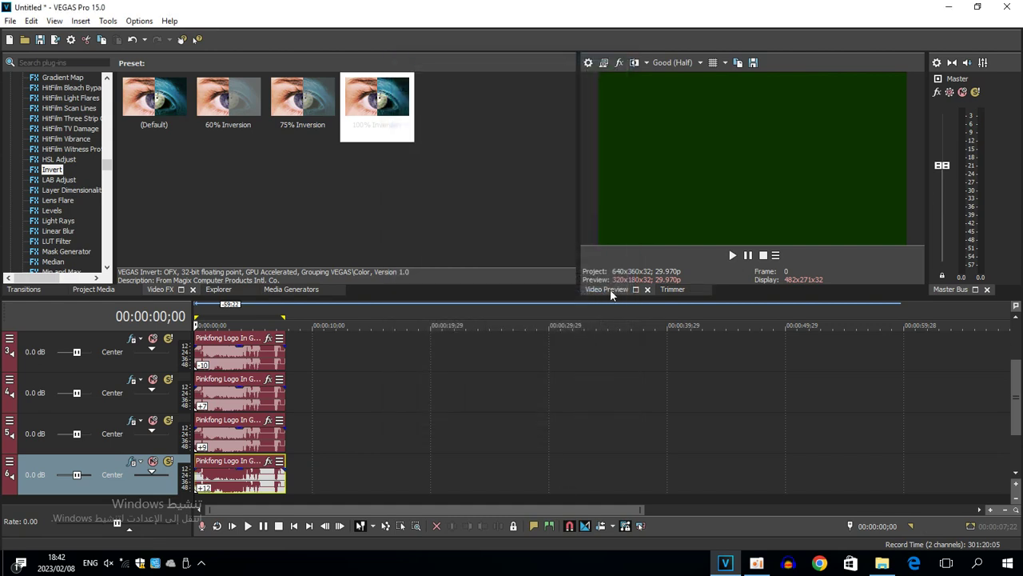
Duplicate the audio track pitched at +12 and set the copied event's pitch change to 14.
{"action": "scroll", "coordinate": [1009, 461], "scroll_direction": "down", "scroll_amount": 1}
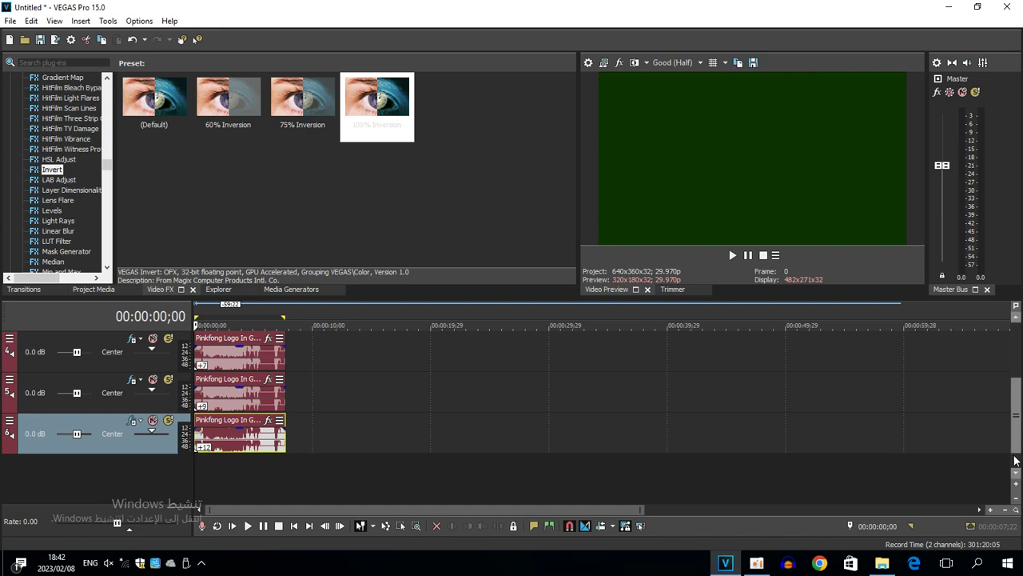
{"action": "right_click", "coordinate": [337, 441]}
{"action": "left_click", "coordinate": [363, 323]}
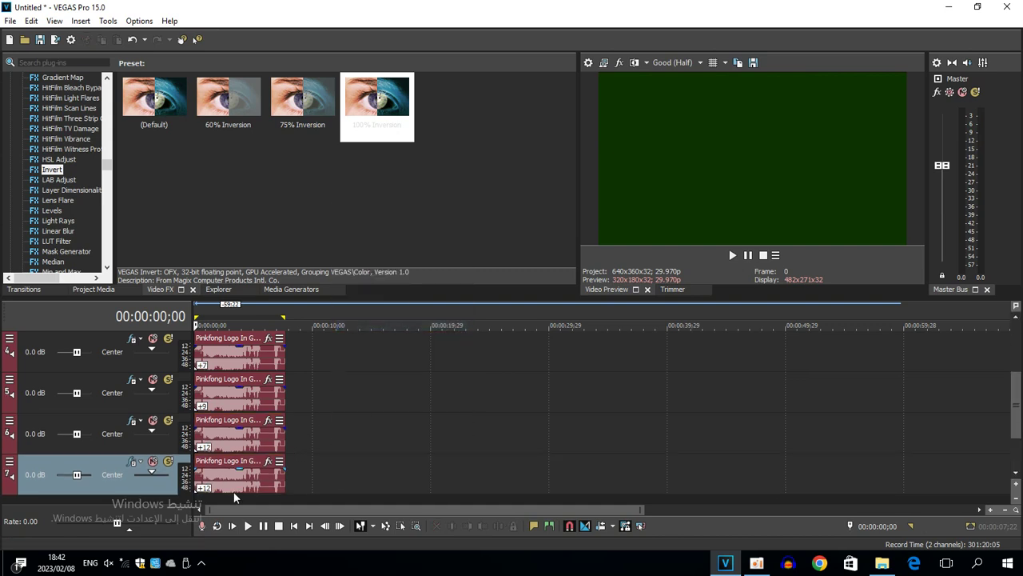
{"action": "right_click", "coordinate": [234, 488]}
{"action": "left_click", "coordinate": [264, 482]}
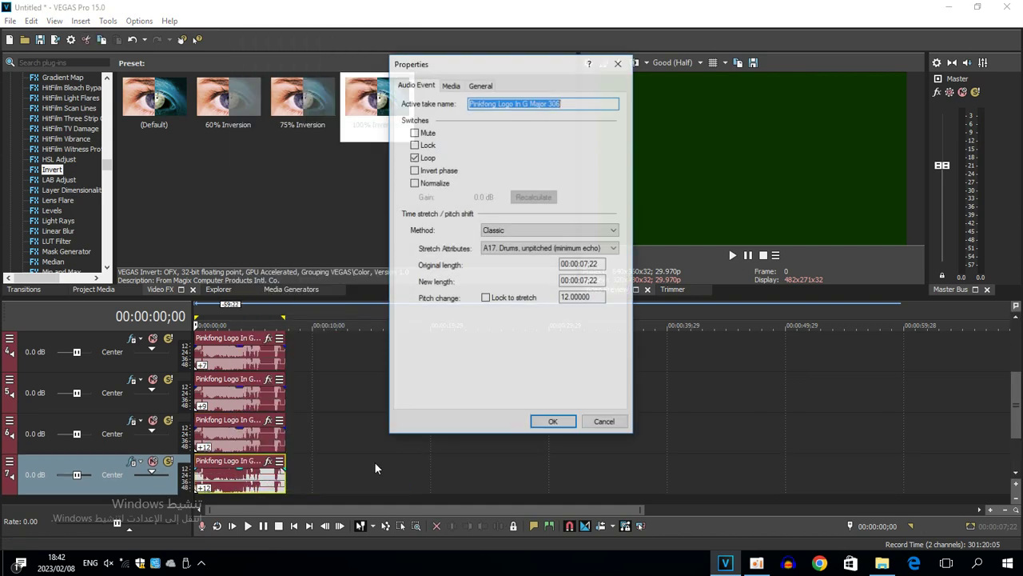
{"action": "double_click", "coordinate": [593, 298]}
{"action": "type", "text": "1"}
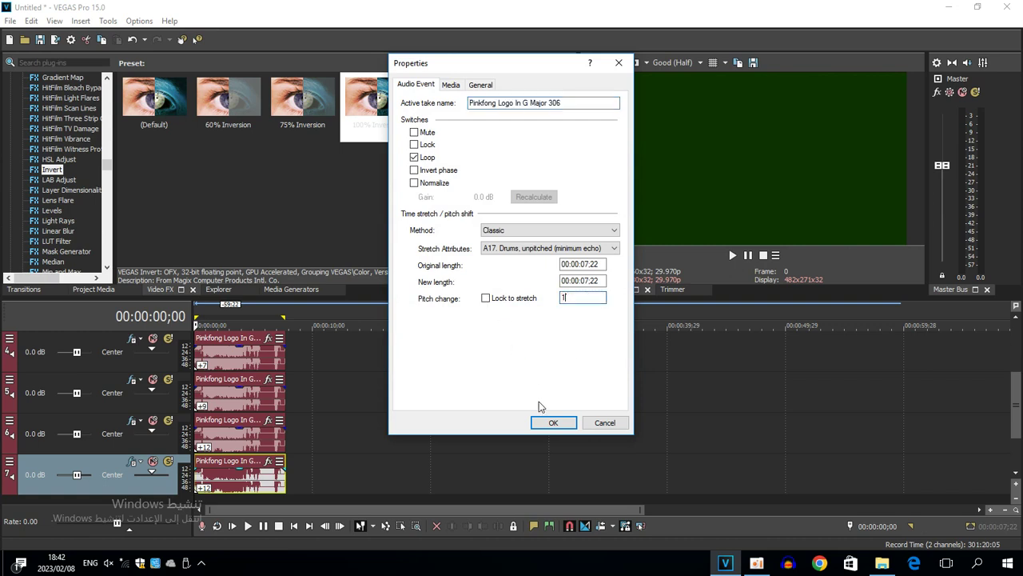
{"action": "type", "text": "4"}
{"action": "left_click", "coordinate": [542, 422]}
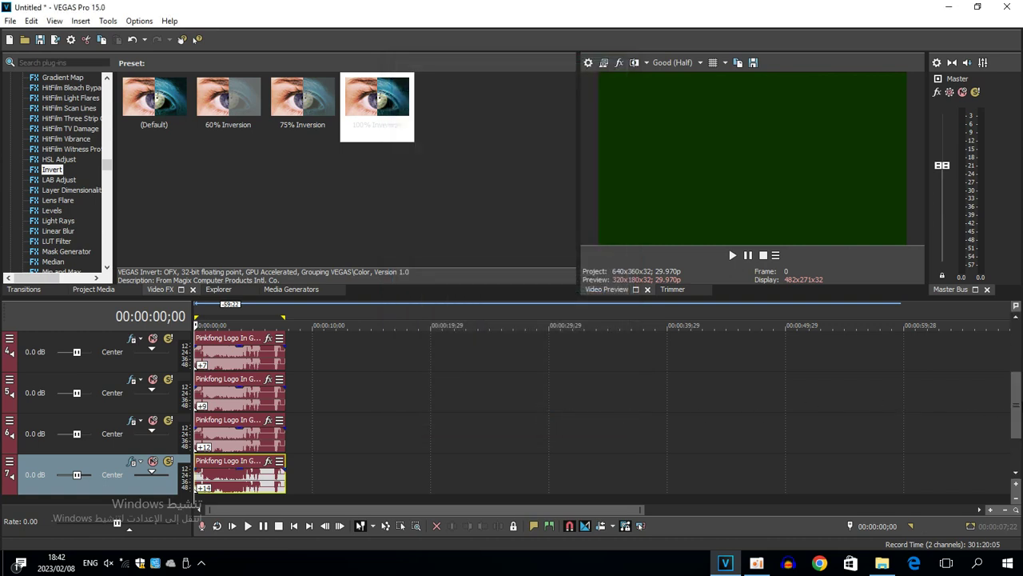
{"action": "scroll", "coordinate": [1018, 364], "scroll_direction": "up", "scroll_amount": 1}
{"action": "scroll", "coordinate": [1018, 365], "scroll_direction": "up", "scroll_amount": 2}
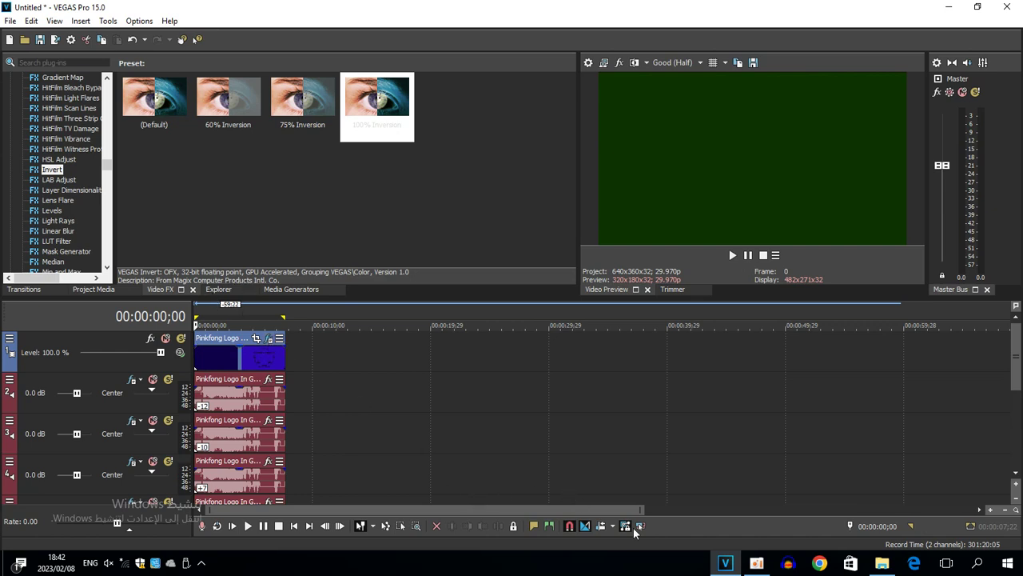
{"action": "left_click", "coordinate": [756, 562]}
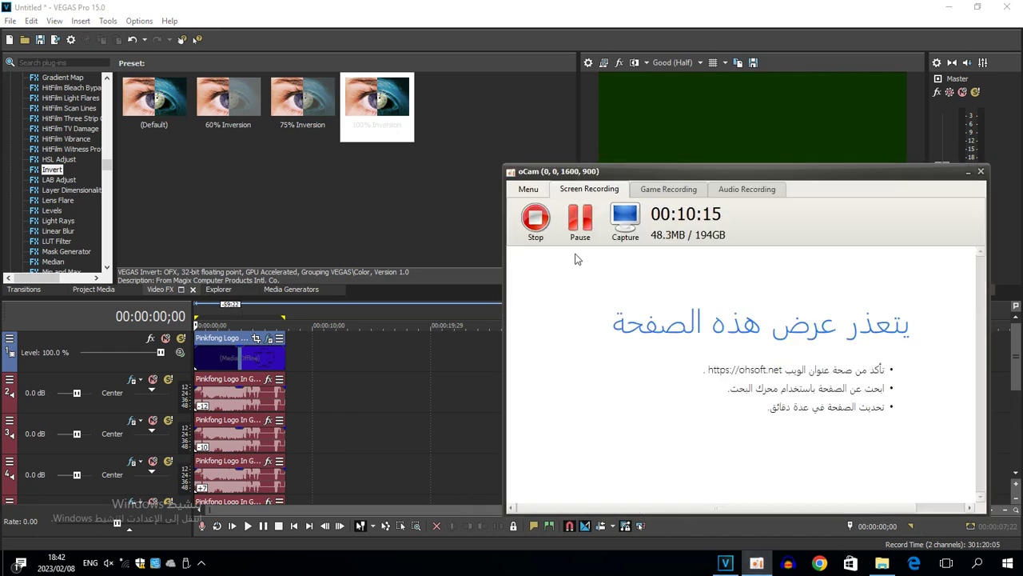
{"action": "left_click", "coordinate": [966, 172]}
Render the project as Pinkfong Logo In G Major 389.mp4 with the Sony AVC/MVC 360p template and close the finished render dialog.
{"action": "left_click", "coordinate": [54, 39]}
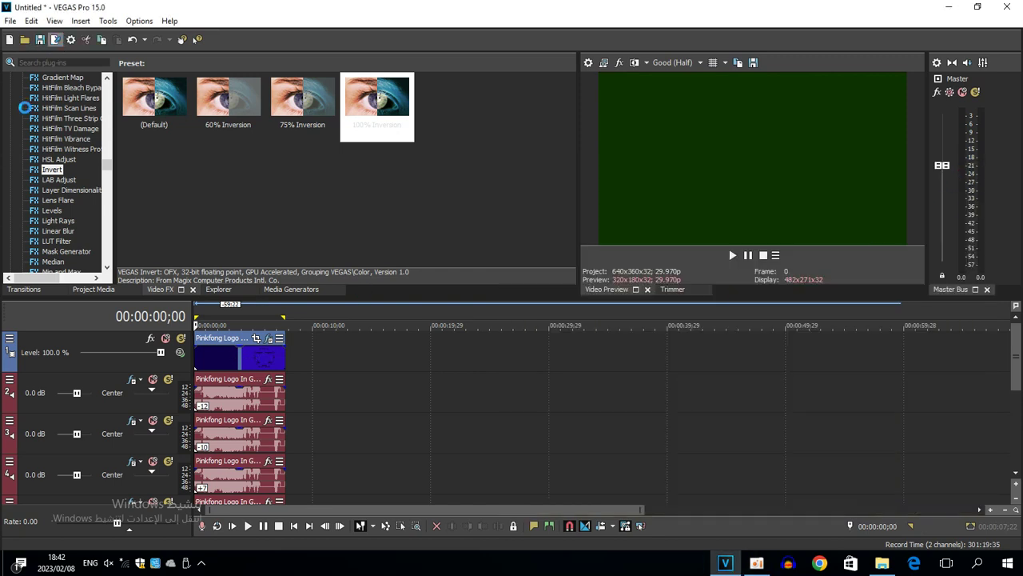
{"action": "left_click", "coordinate": [373, 391]}
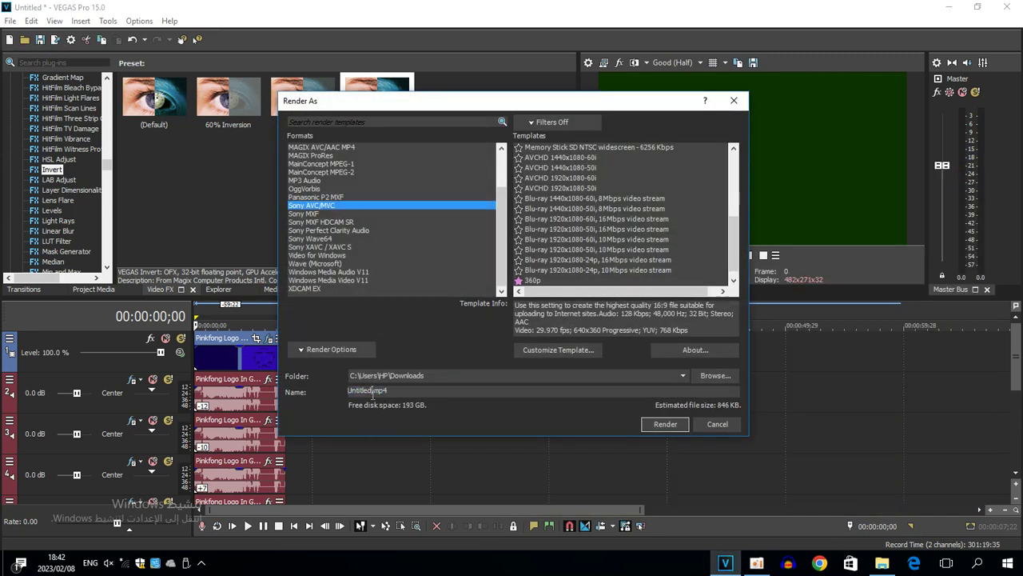
{"action": "key", "text": "BackSpace"}
{"action": "key", "text": "BackSpace"}
{"action": "key", "text": "BackSpace"}
{"action": "key", "text": "BackSpace"}
{"action": "key", "text": "BackSpace"}
{"action": "key", "text": "BackSpace"}
{"action": "key", "text": "BackSpace"}
{"action": "key", "text": "BackSpace"}
{"action": "type", "text": "Pinkfong Logo In G Major 389"}
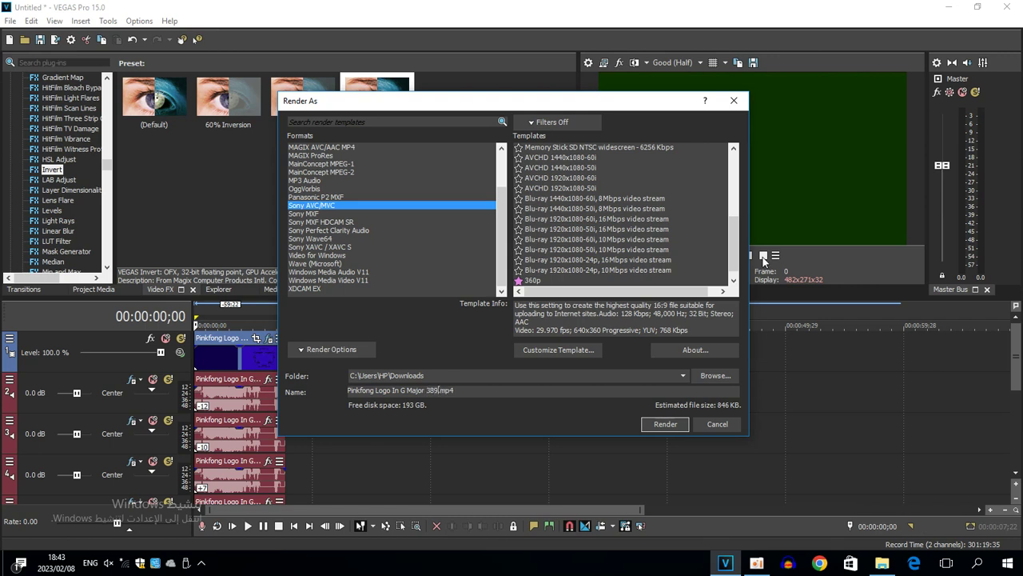
{"action": "left_click", "coordinate": [664, 424]}
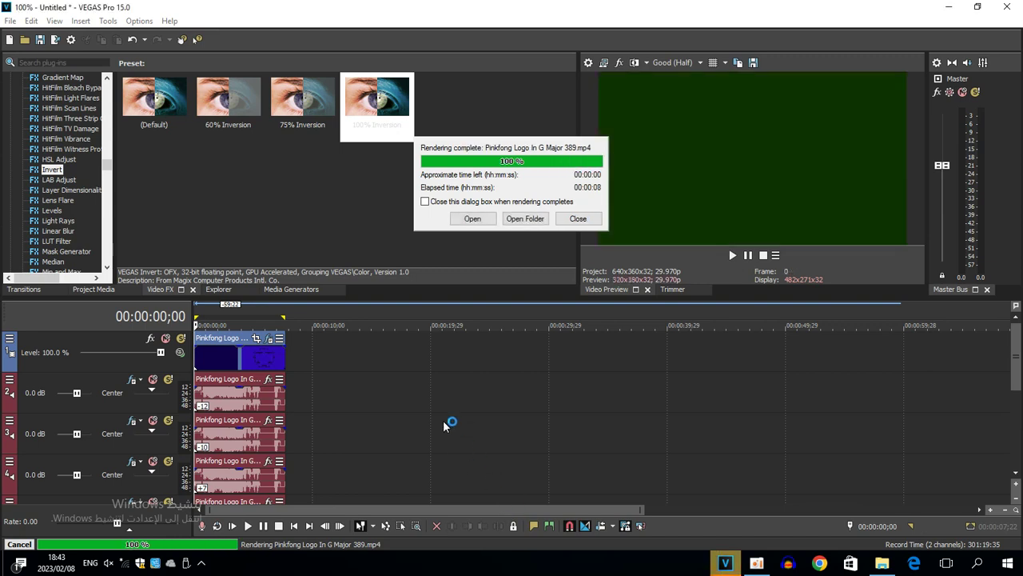
{"action": "left_click", "coordinate": [576, 219]}
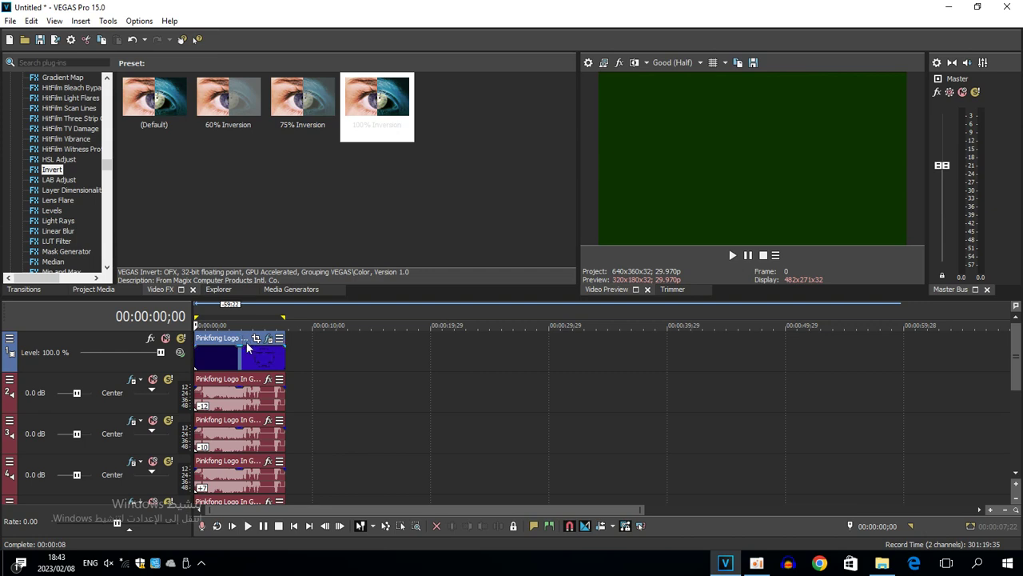
Delete the video track and all six audio tracks to empty the timeline, and show the project media.
{"action": "right_click", "coordinate": [354, 361]}
{"action": "left_click", "coordinate": [366, 260]}
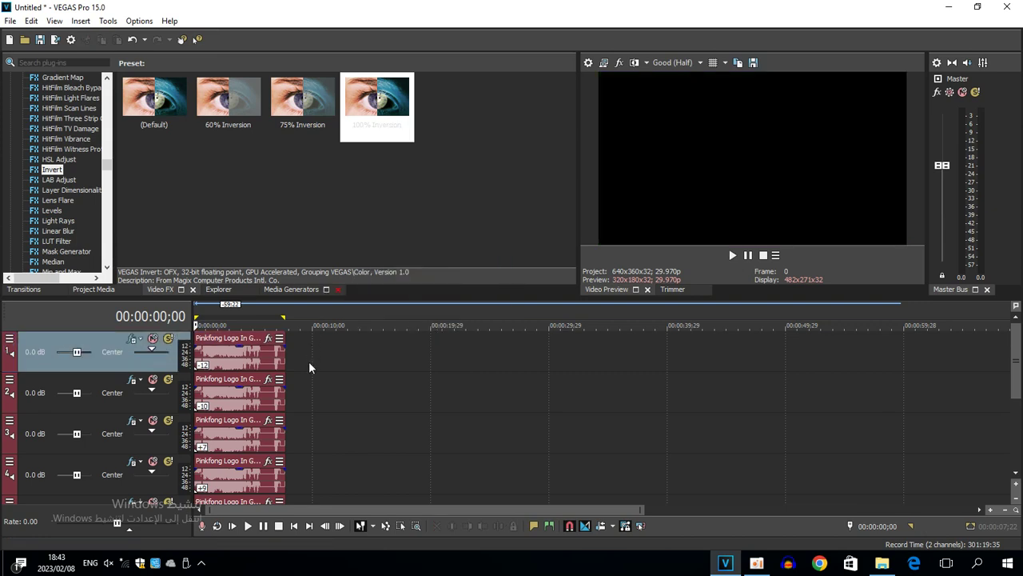
{"action": "right_click", "coordinate": [310, 366]}
{"action": "left_click", "coordinate": [316, 263]}
{"action": "right_click", "coordinate": [307, 375]}
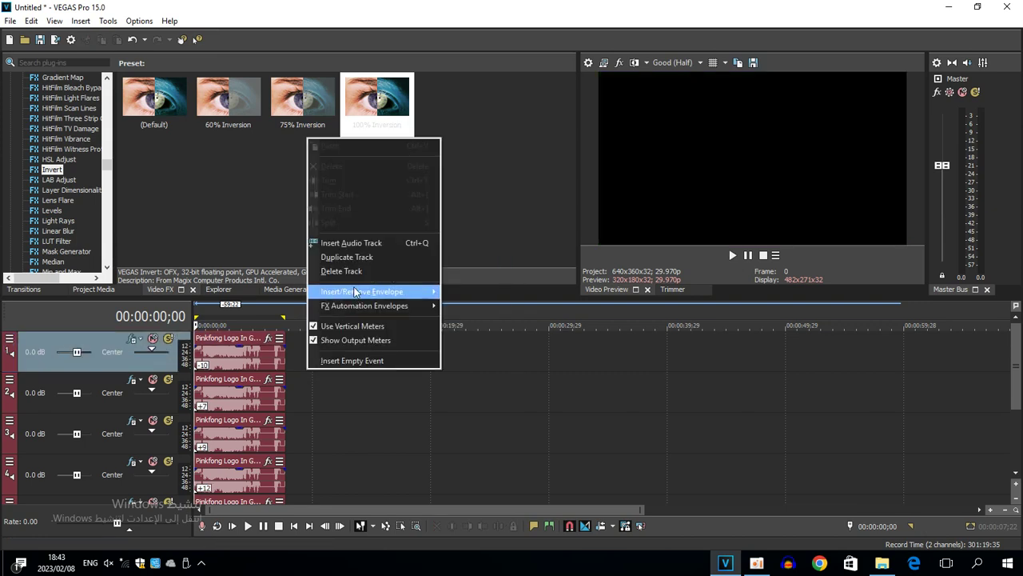
{"action": "left_click", "coordinate": [355, 270]}
{"action": "right_click", "coordinate": [332, 355]}
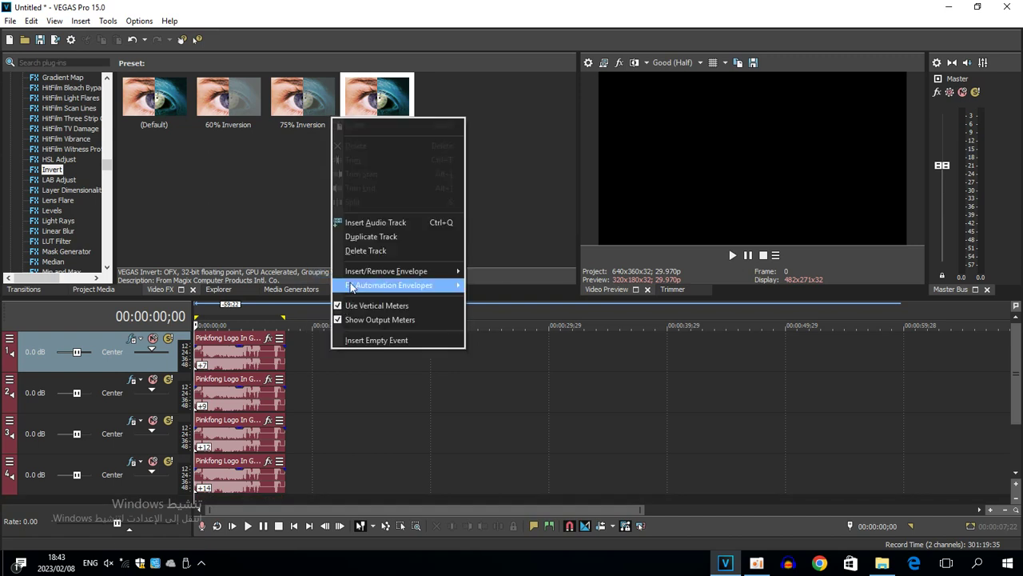
{"action": "left_click", "coordinate": [352, 247]}
{"action": "right_click", "coordinate": [318, 354]}
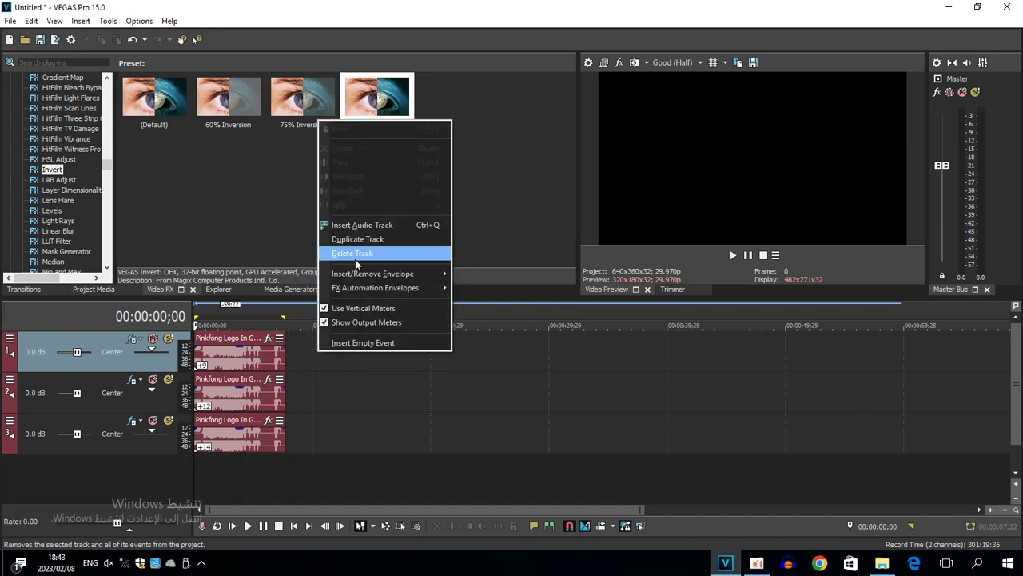
{"action": "left_click", "coordinate": [352, 252]}
{"action": "right_click", "coordinate": [337, 345]}
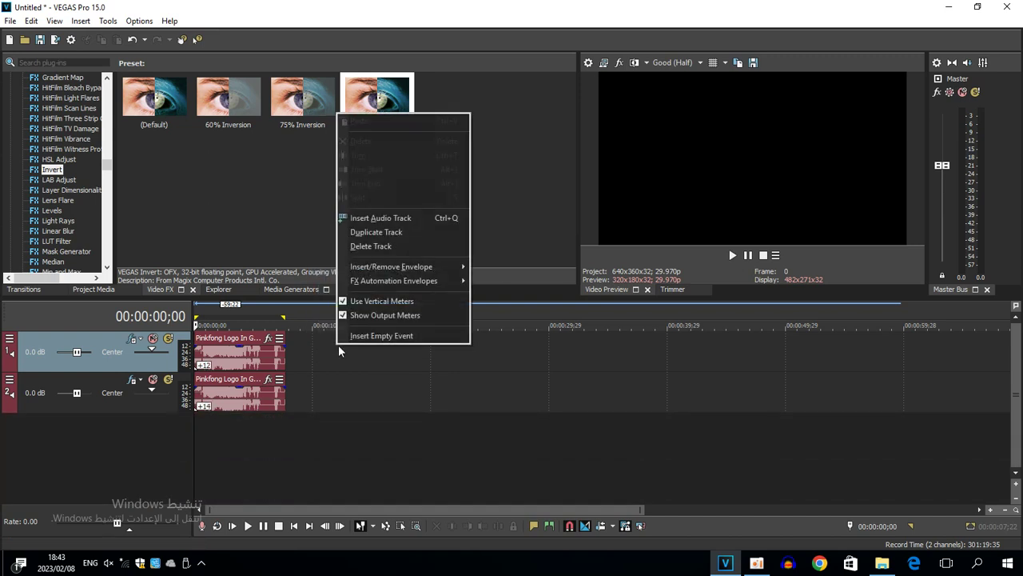
{"action": "left_click", "coordinate": [352, 246]}
{"action": "right_click", "coordinate": [338, 370]}
{"action": "left_click", "coordinate": [392, 273]}
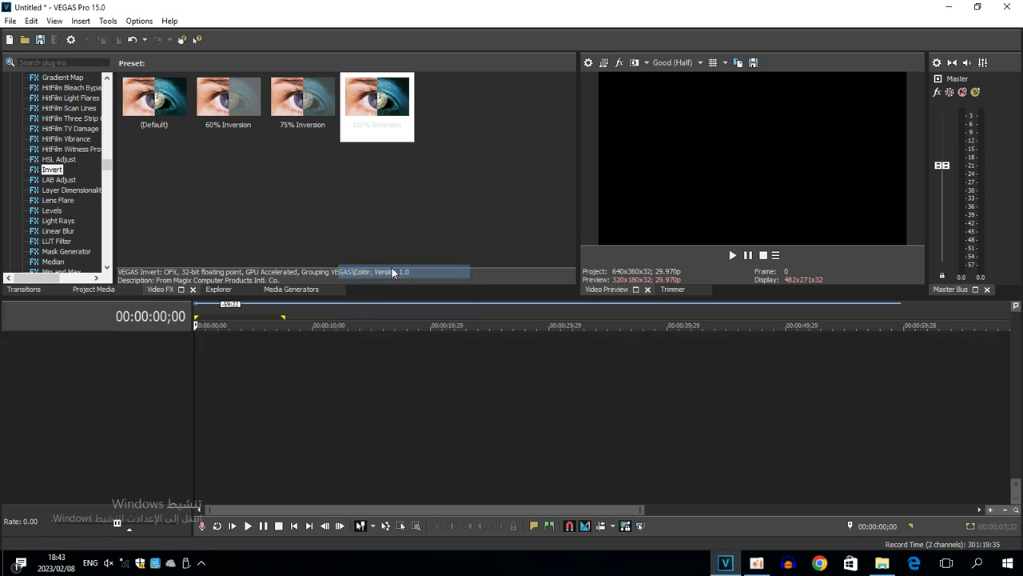
{"action": "left_click", "coordinate": [93, 290]}
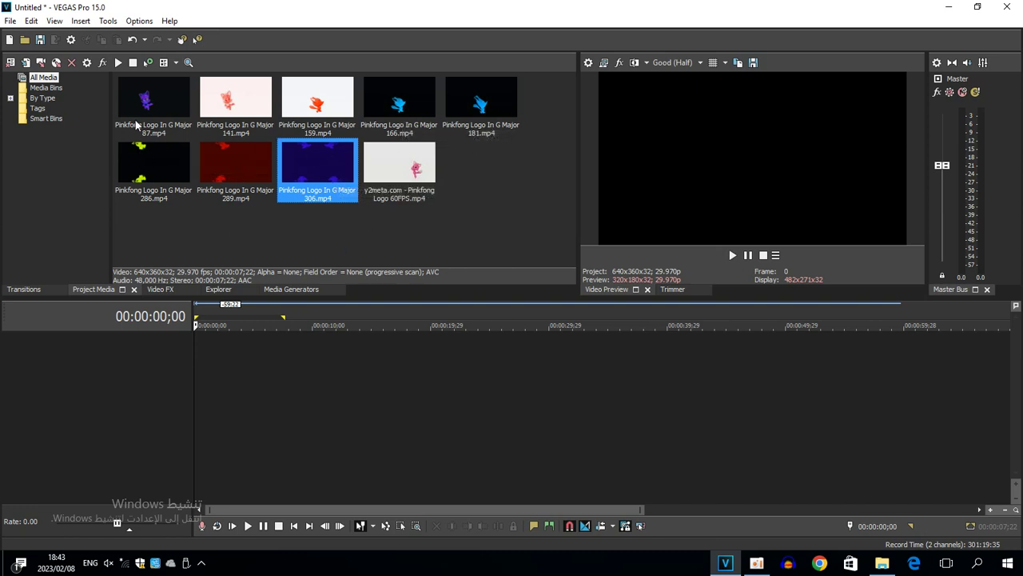
{"action": "left_click", "coordinate": [754, 563]}
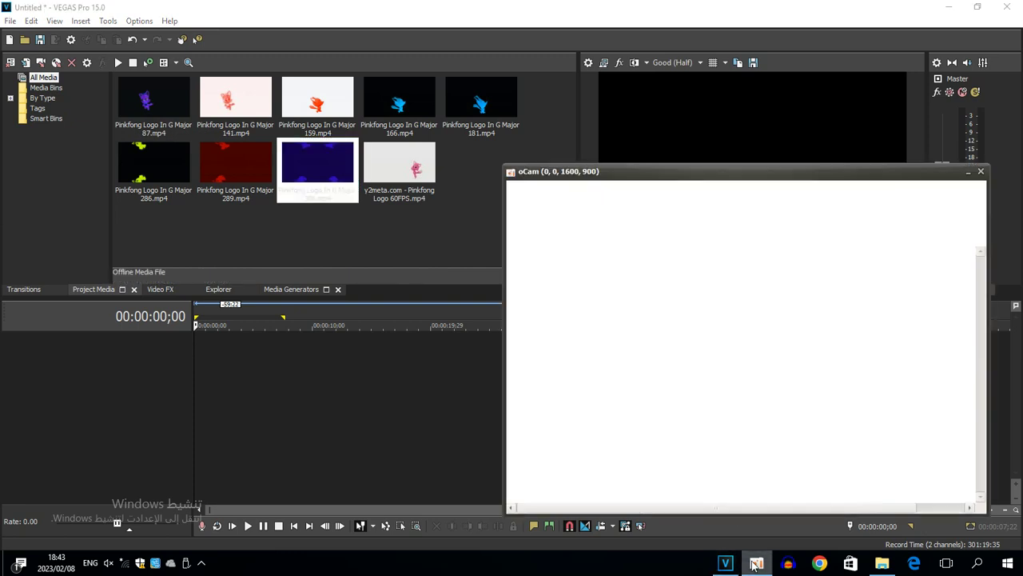